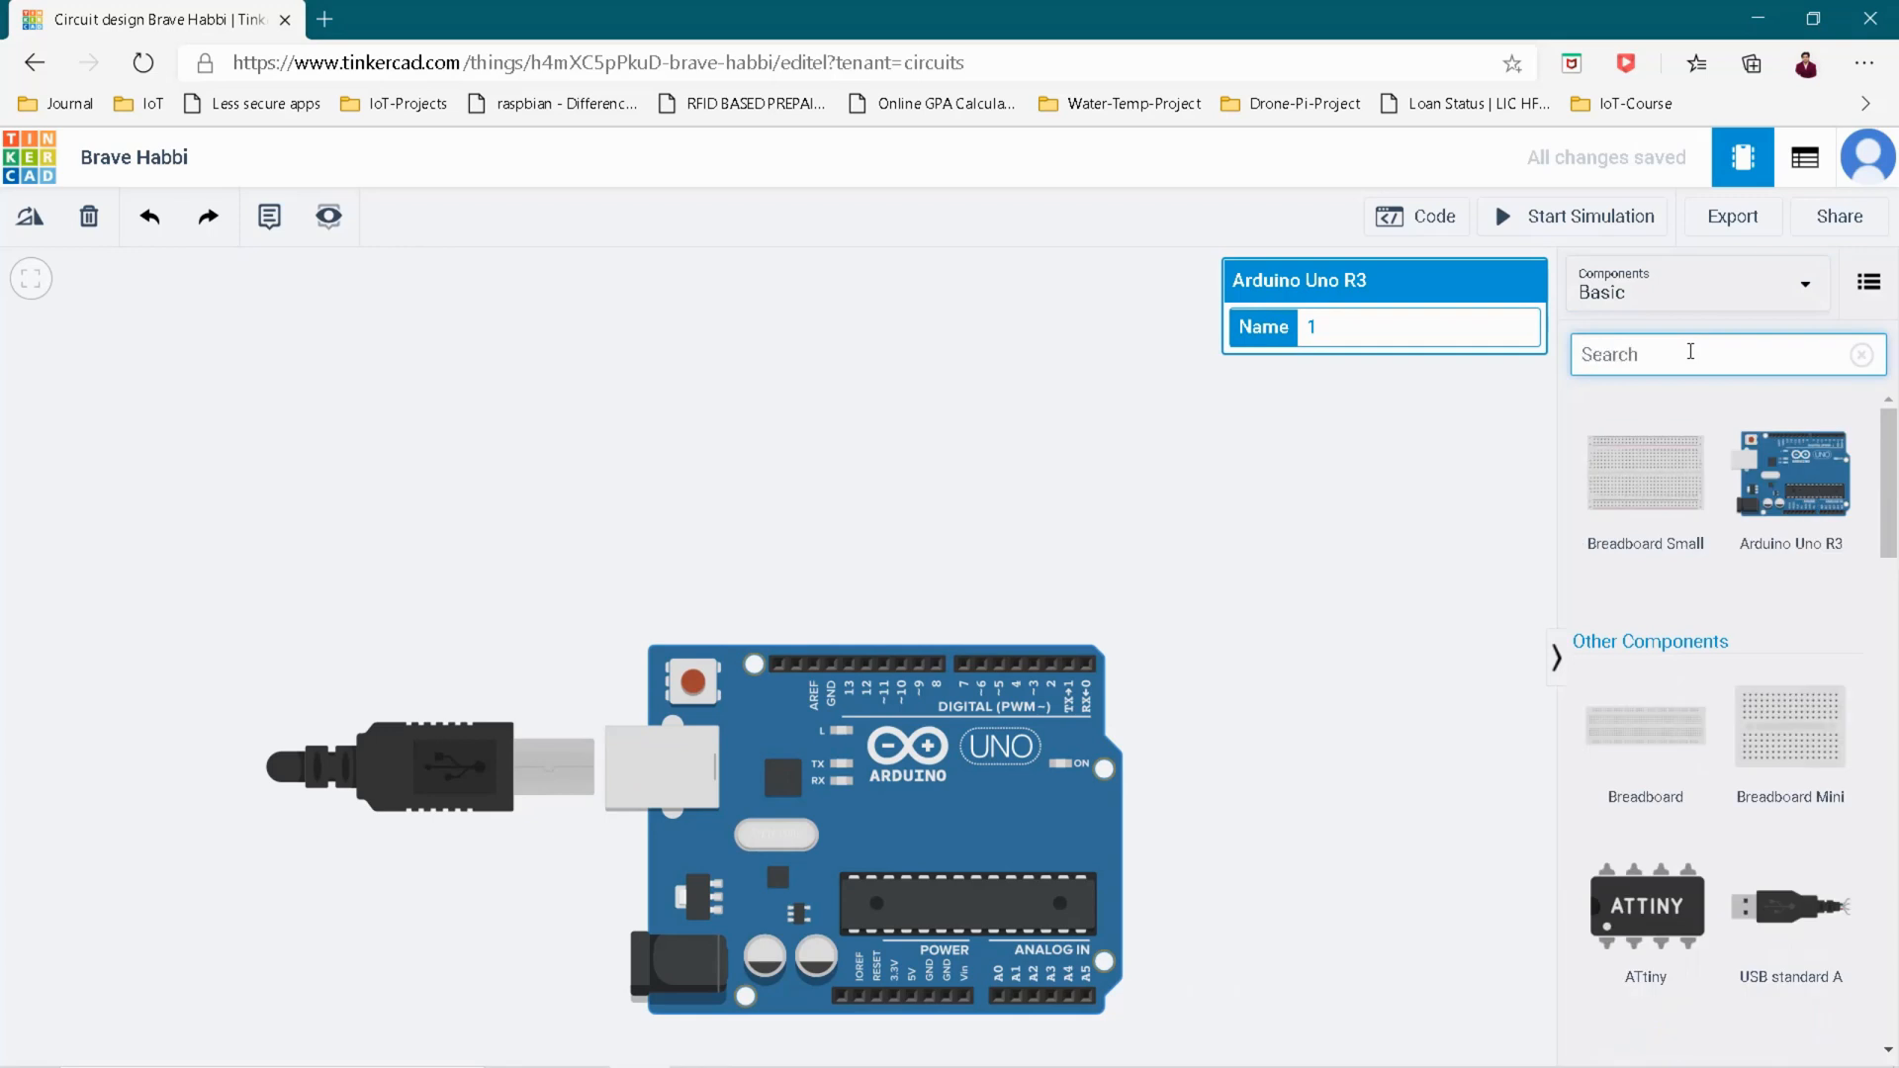
- Place a small breadboard directly above the Arduino Uno and add three LEDs in the empty space beside it
text(bread)
drag(1160, 490, 884, 437)
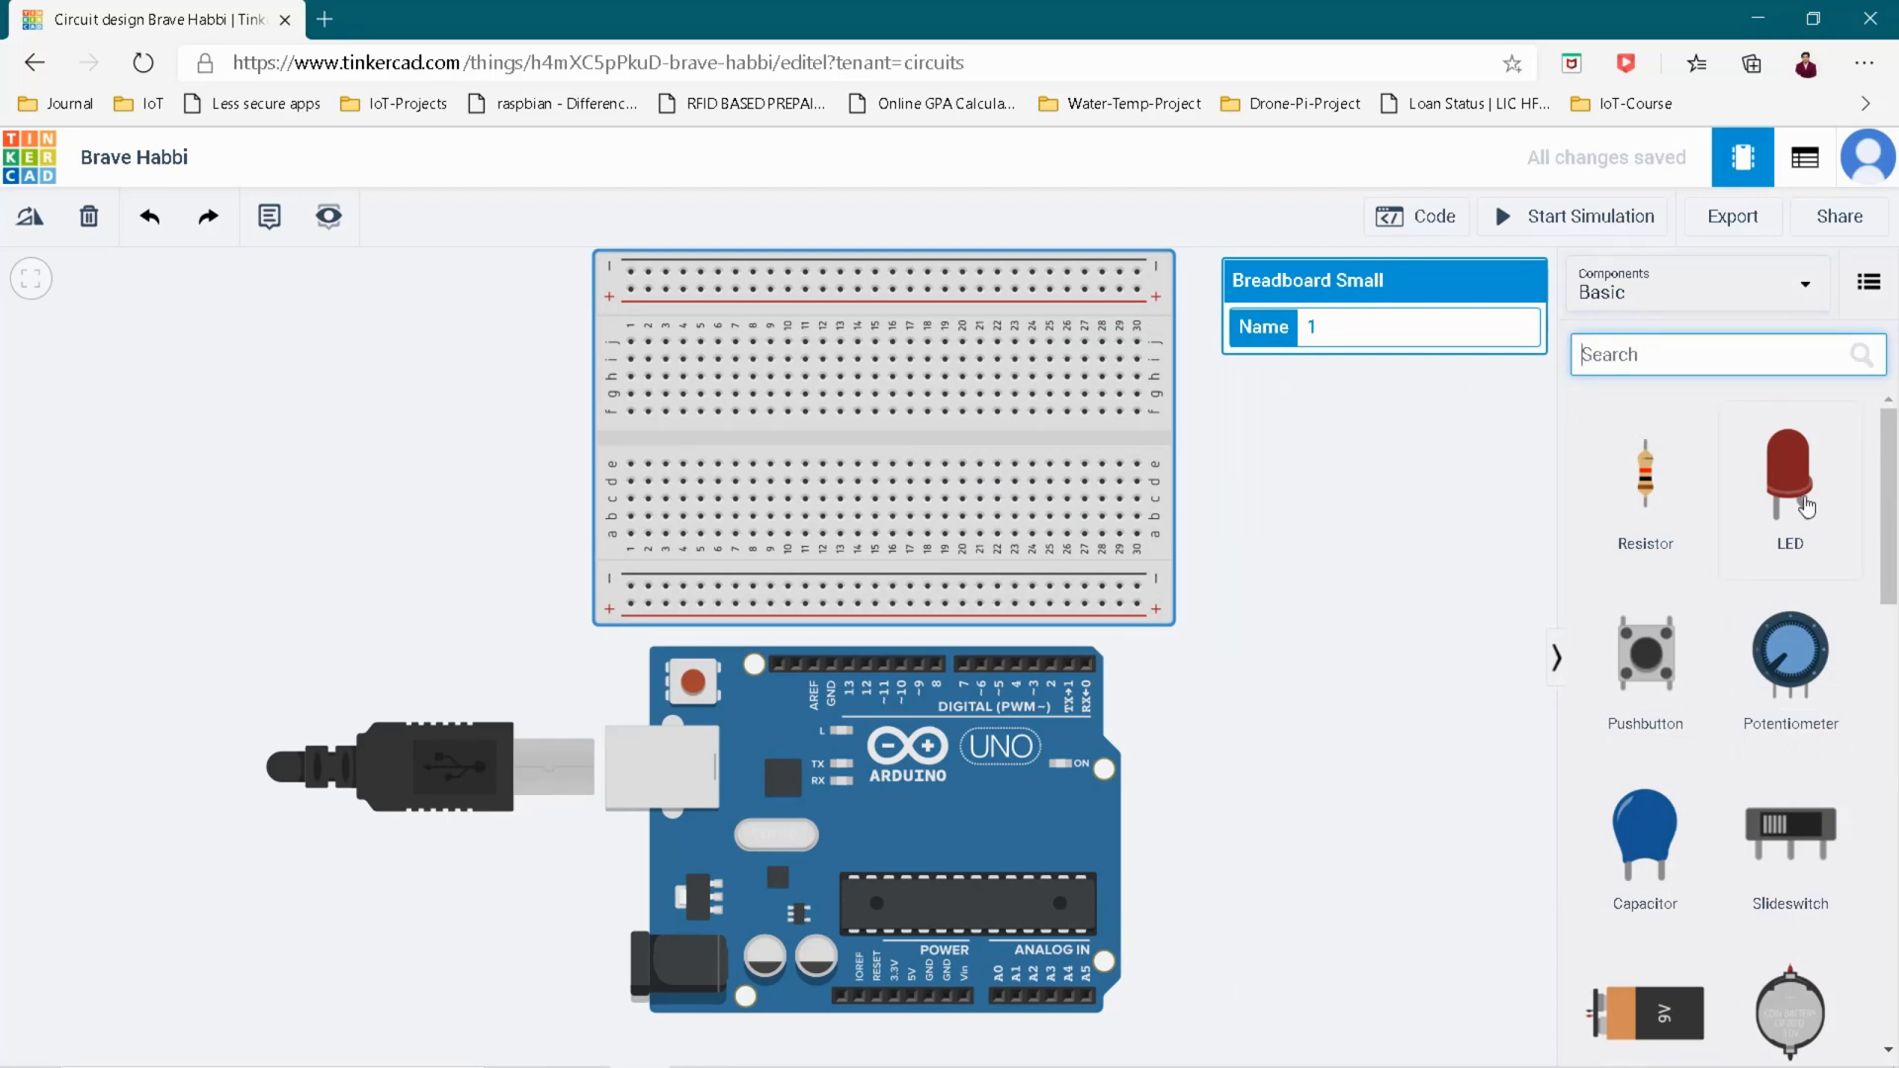
click(1808, 504)
drag(1784, 491, 1364, 508)
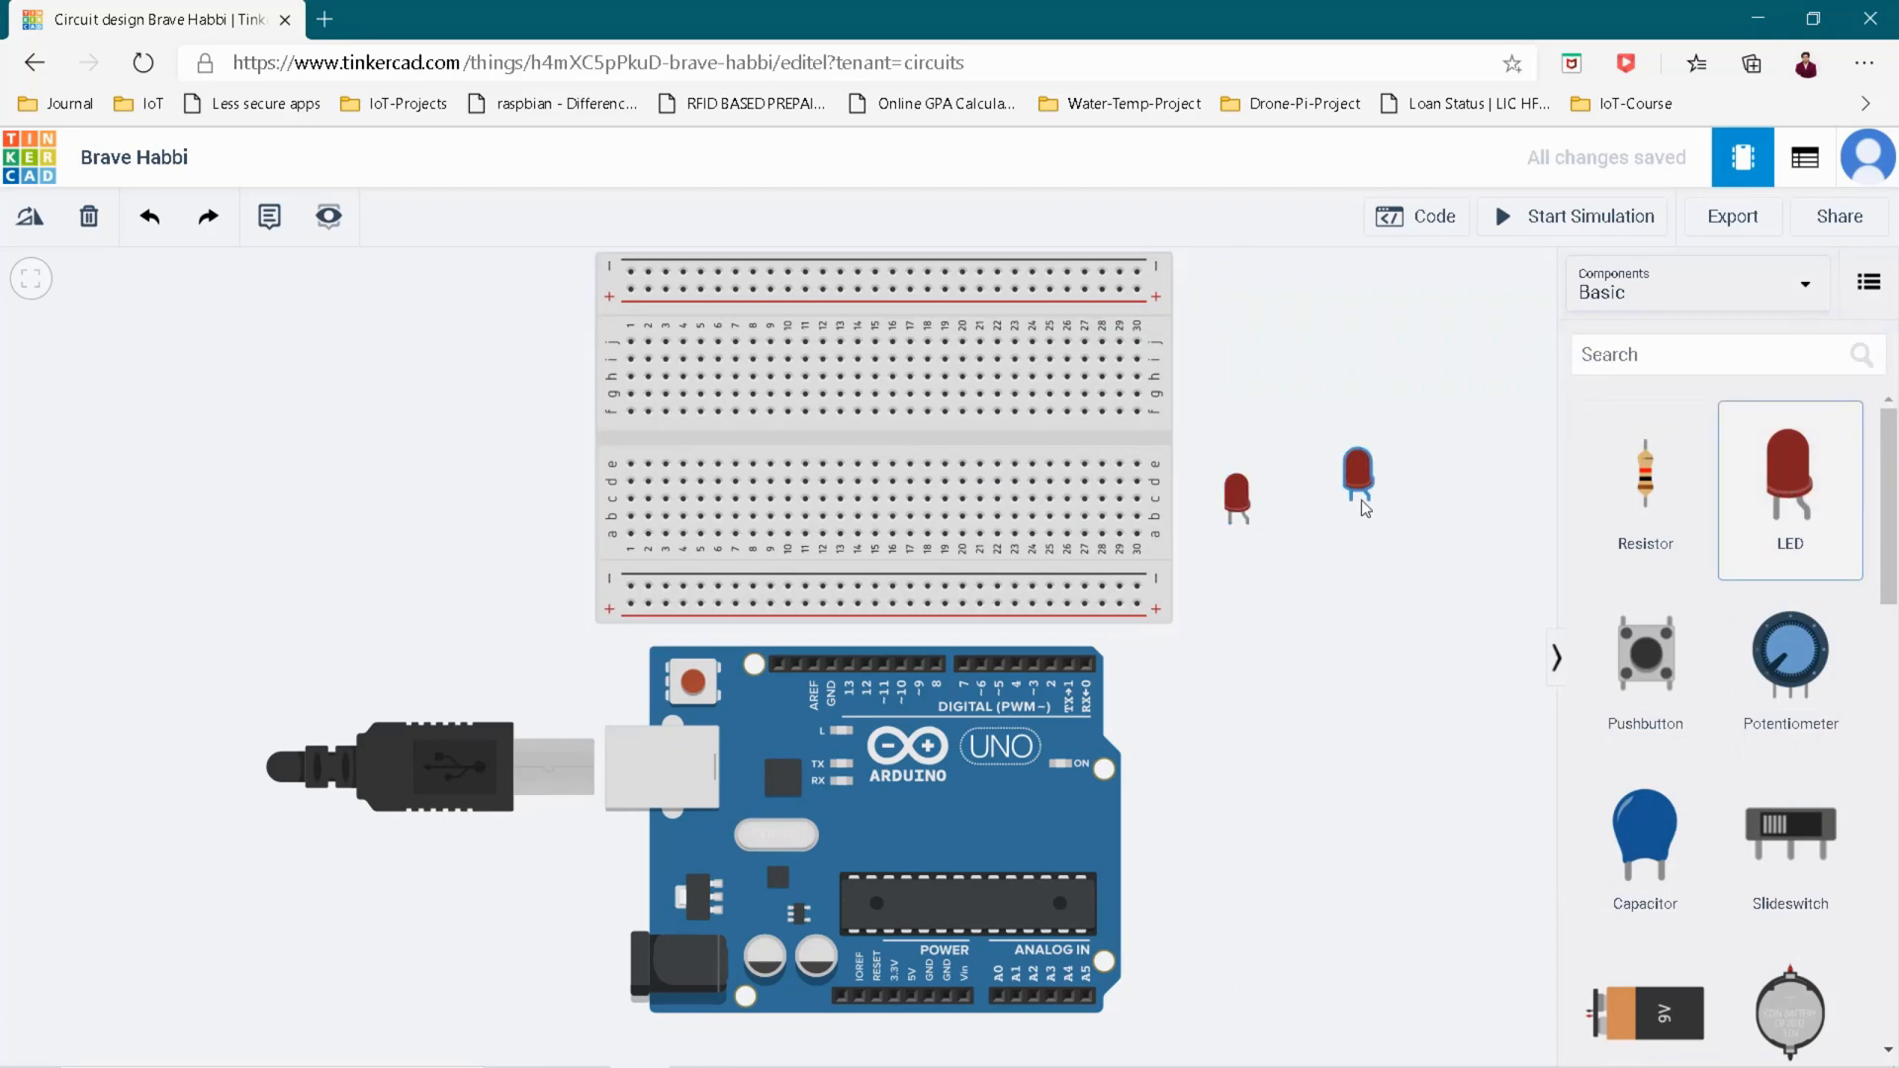
click(1365, 507)
click(1788, 492)
click(1408, 568)
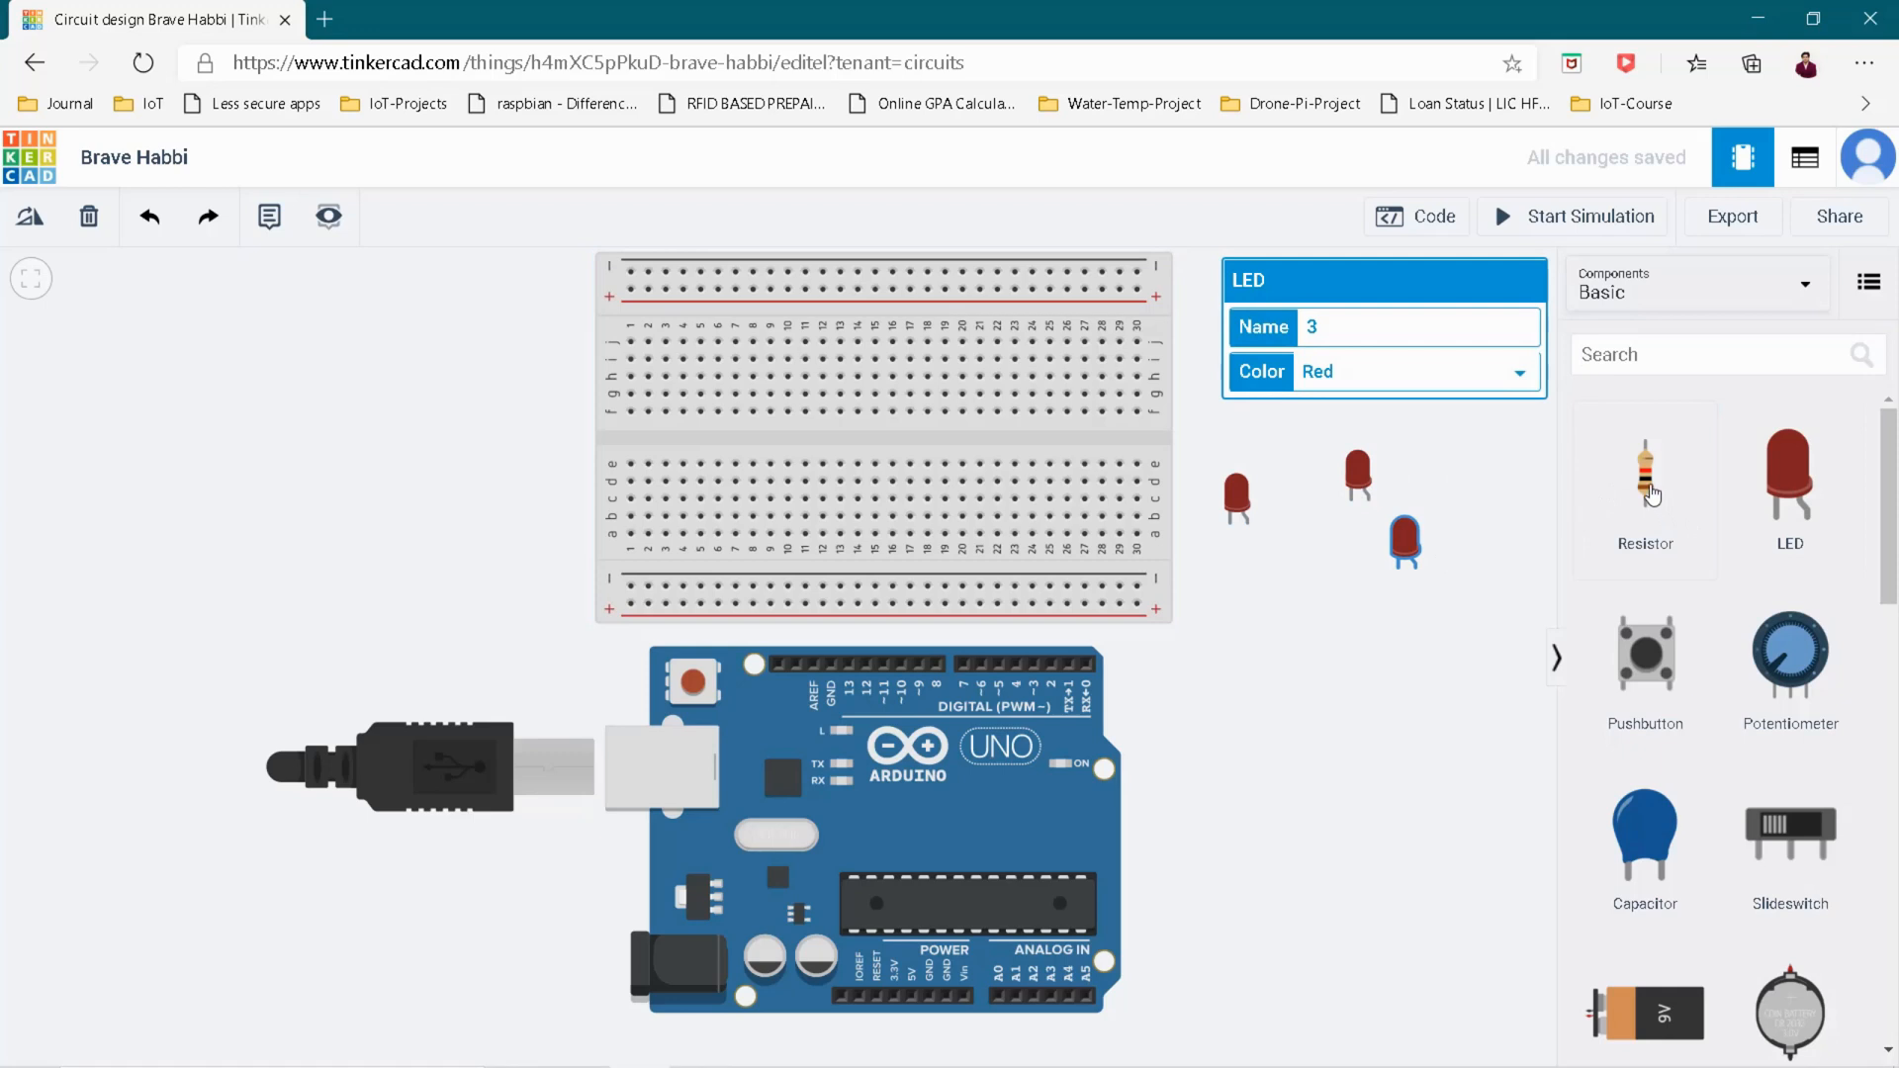
- Add three resistors in a row in the empty space above the LEDs
click(1650, 493)
click(1344, 348)
click(1623, 481)
click(1392, 348)
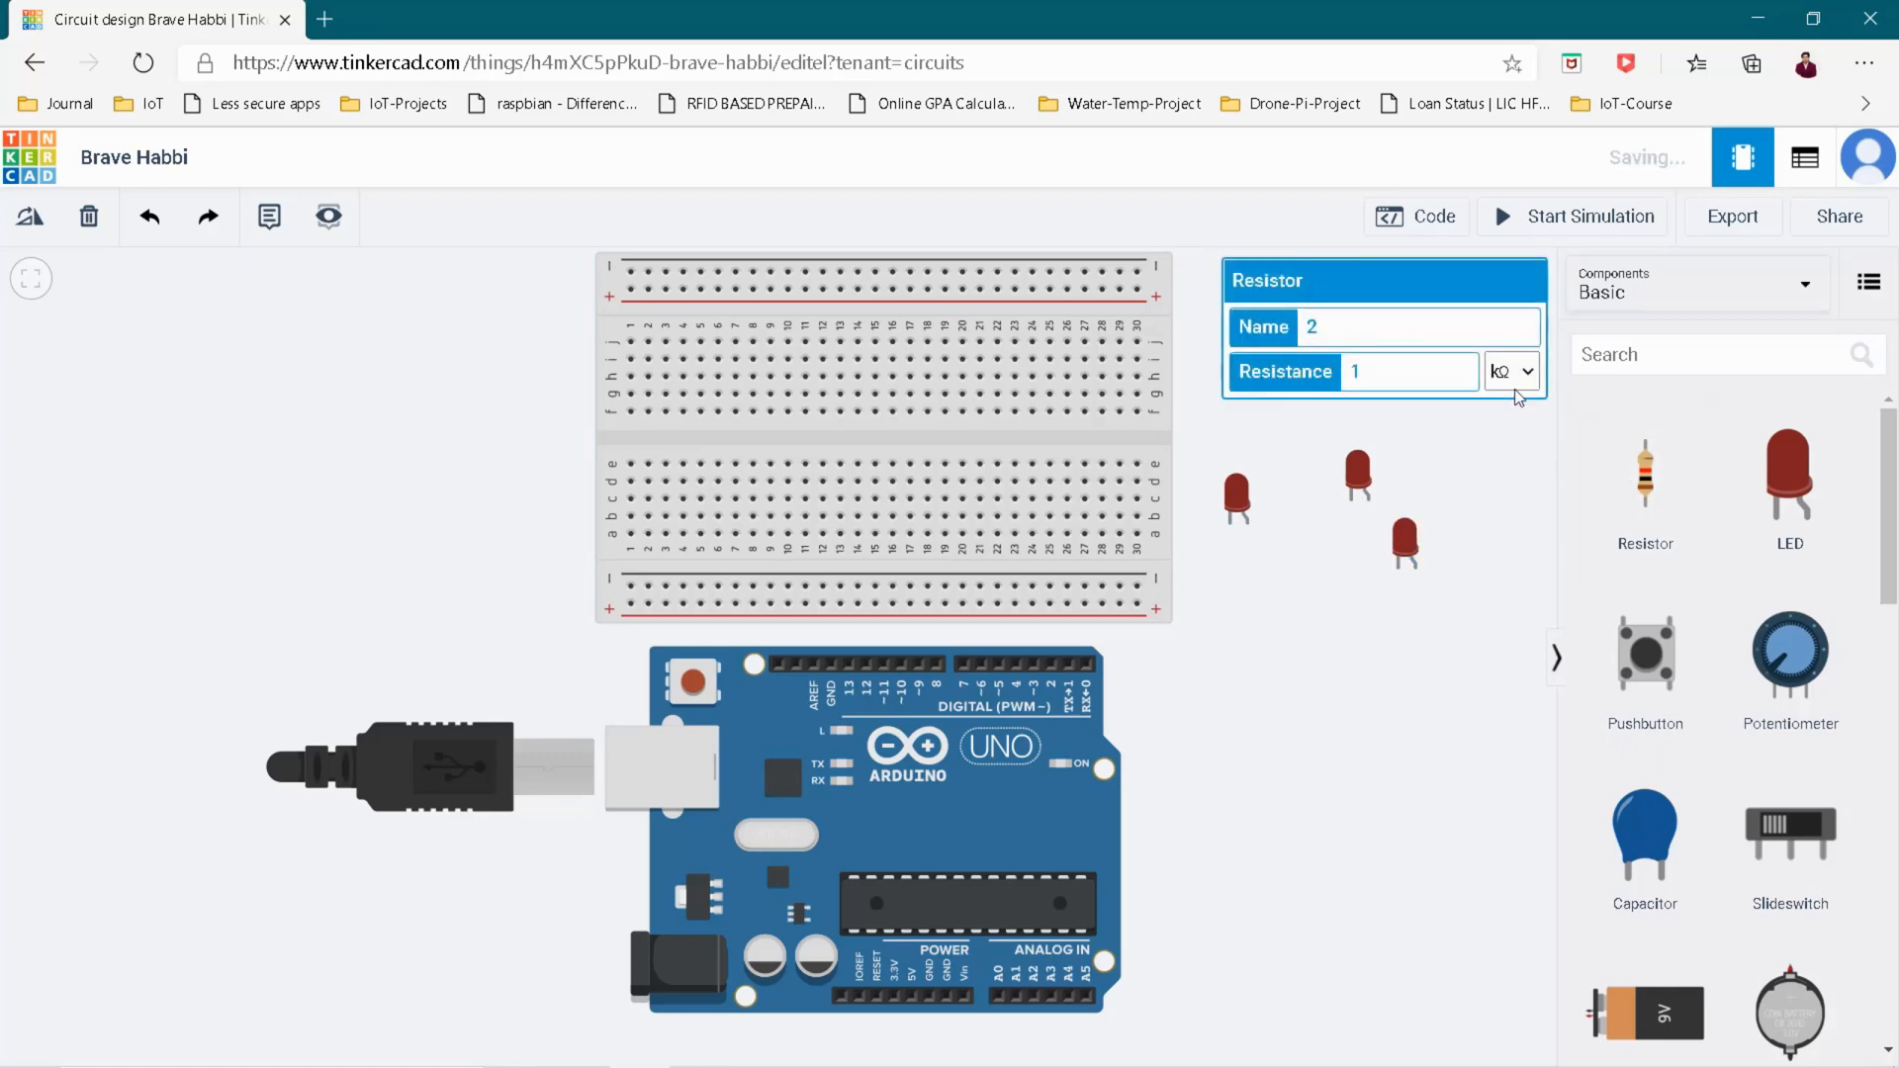
click(1644, 484)
click(1478, 348)
- Change the second LED's color to yellow and the third LED's color to green
click(1363, 477)
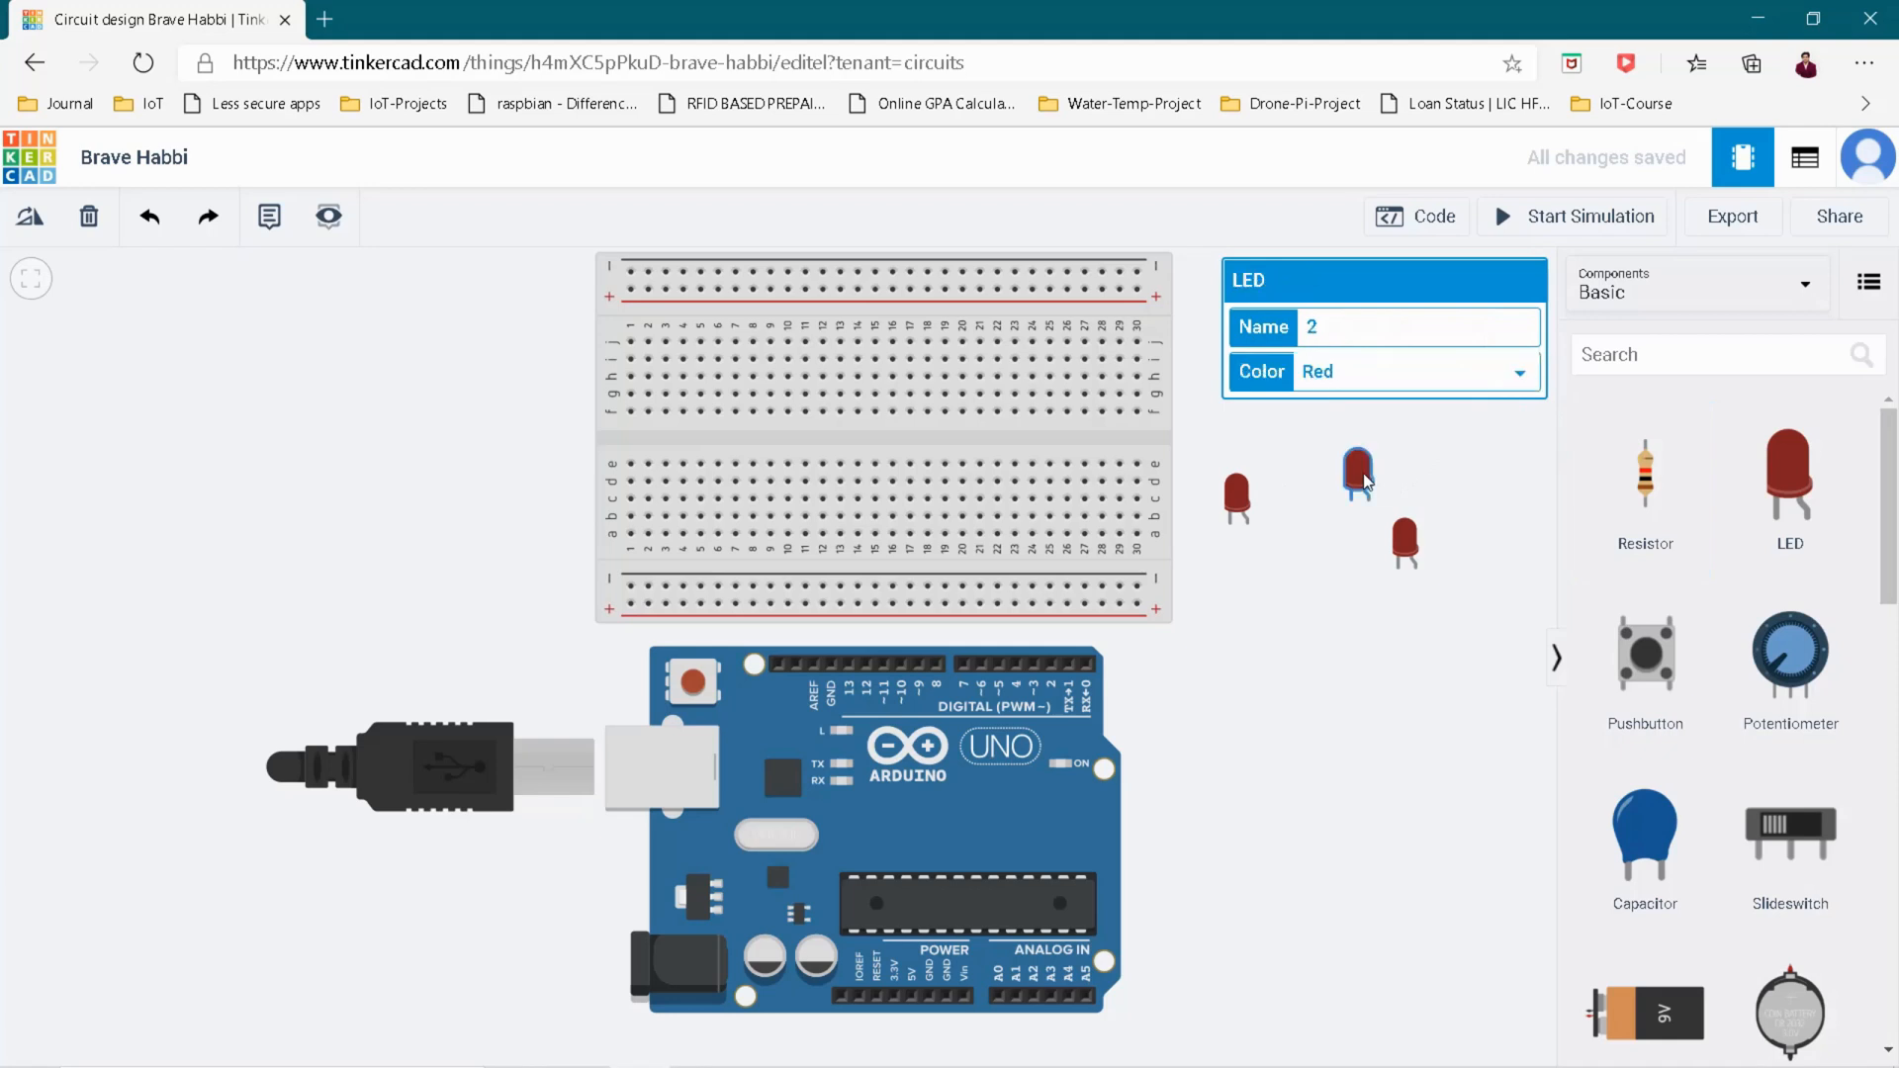
click(1369, 372)
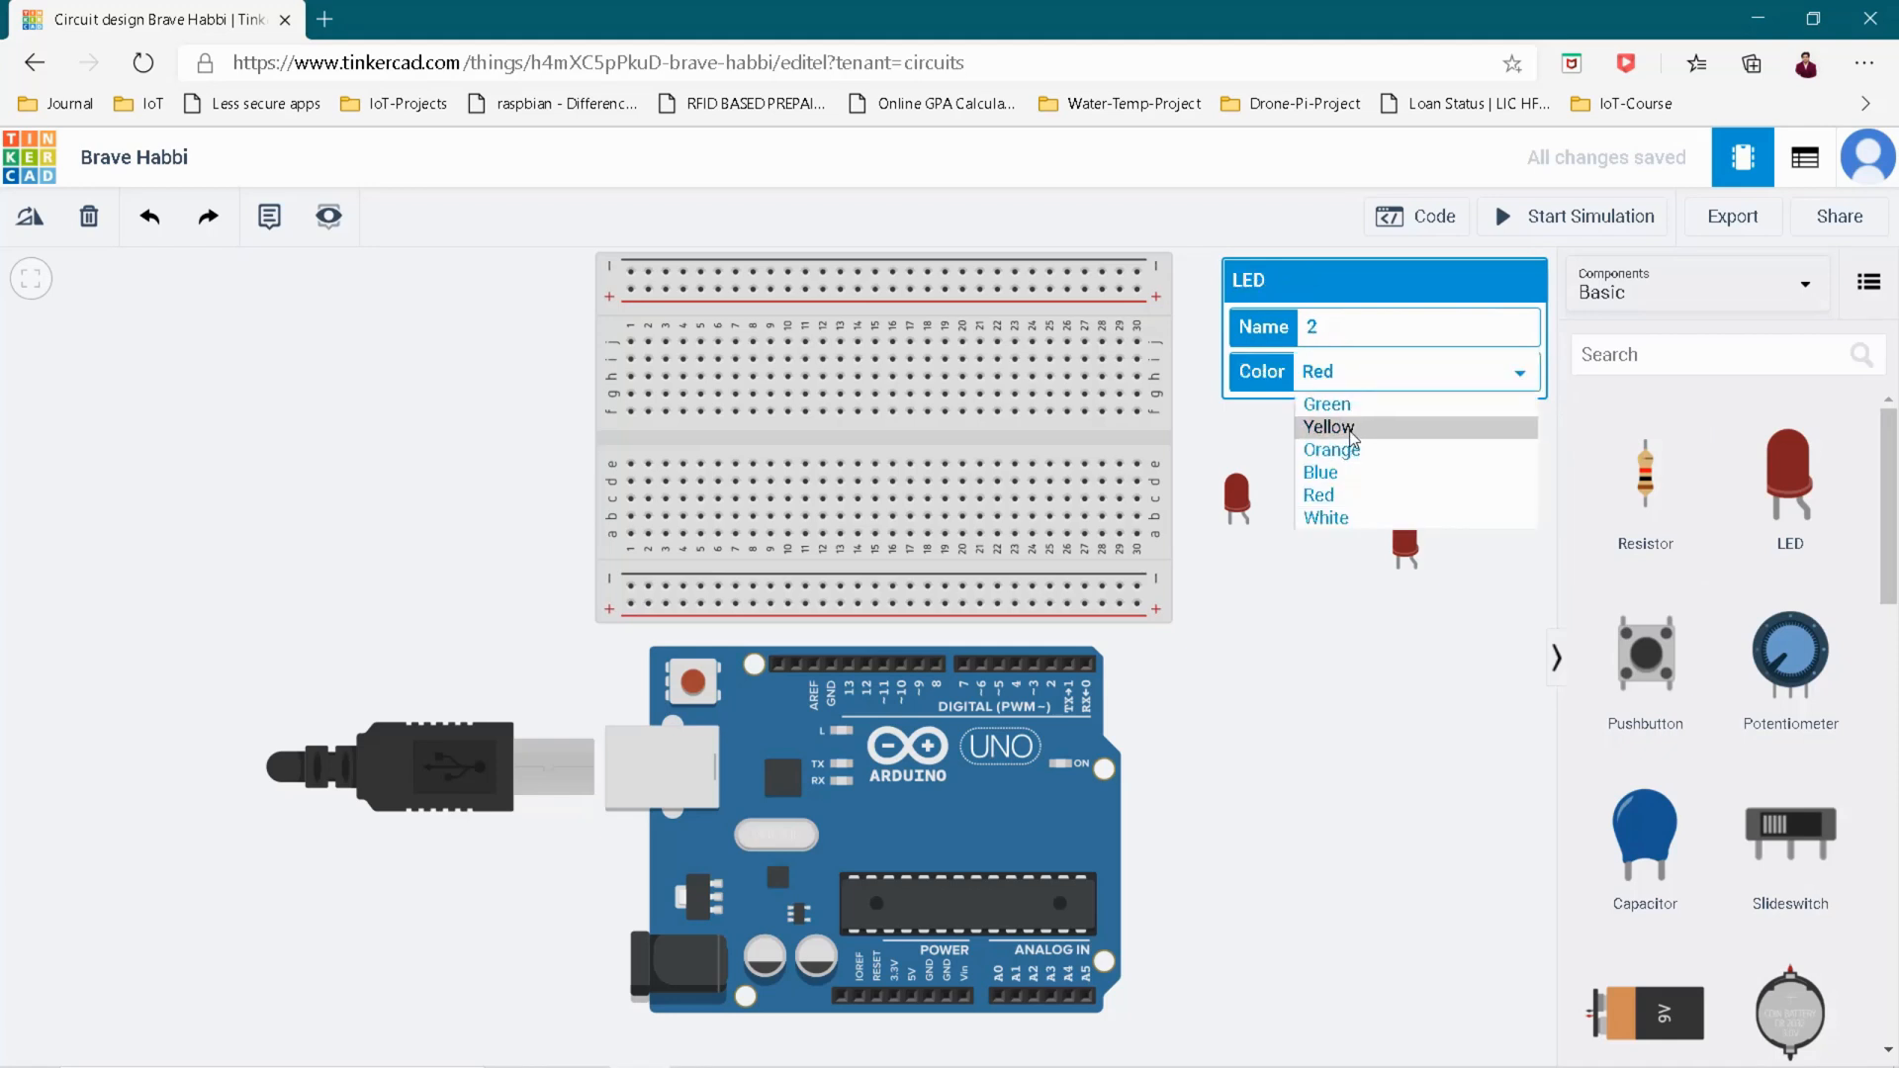
click(1349, 427)
click(1415, 541)
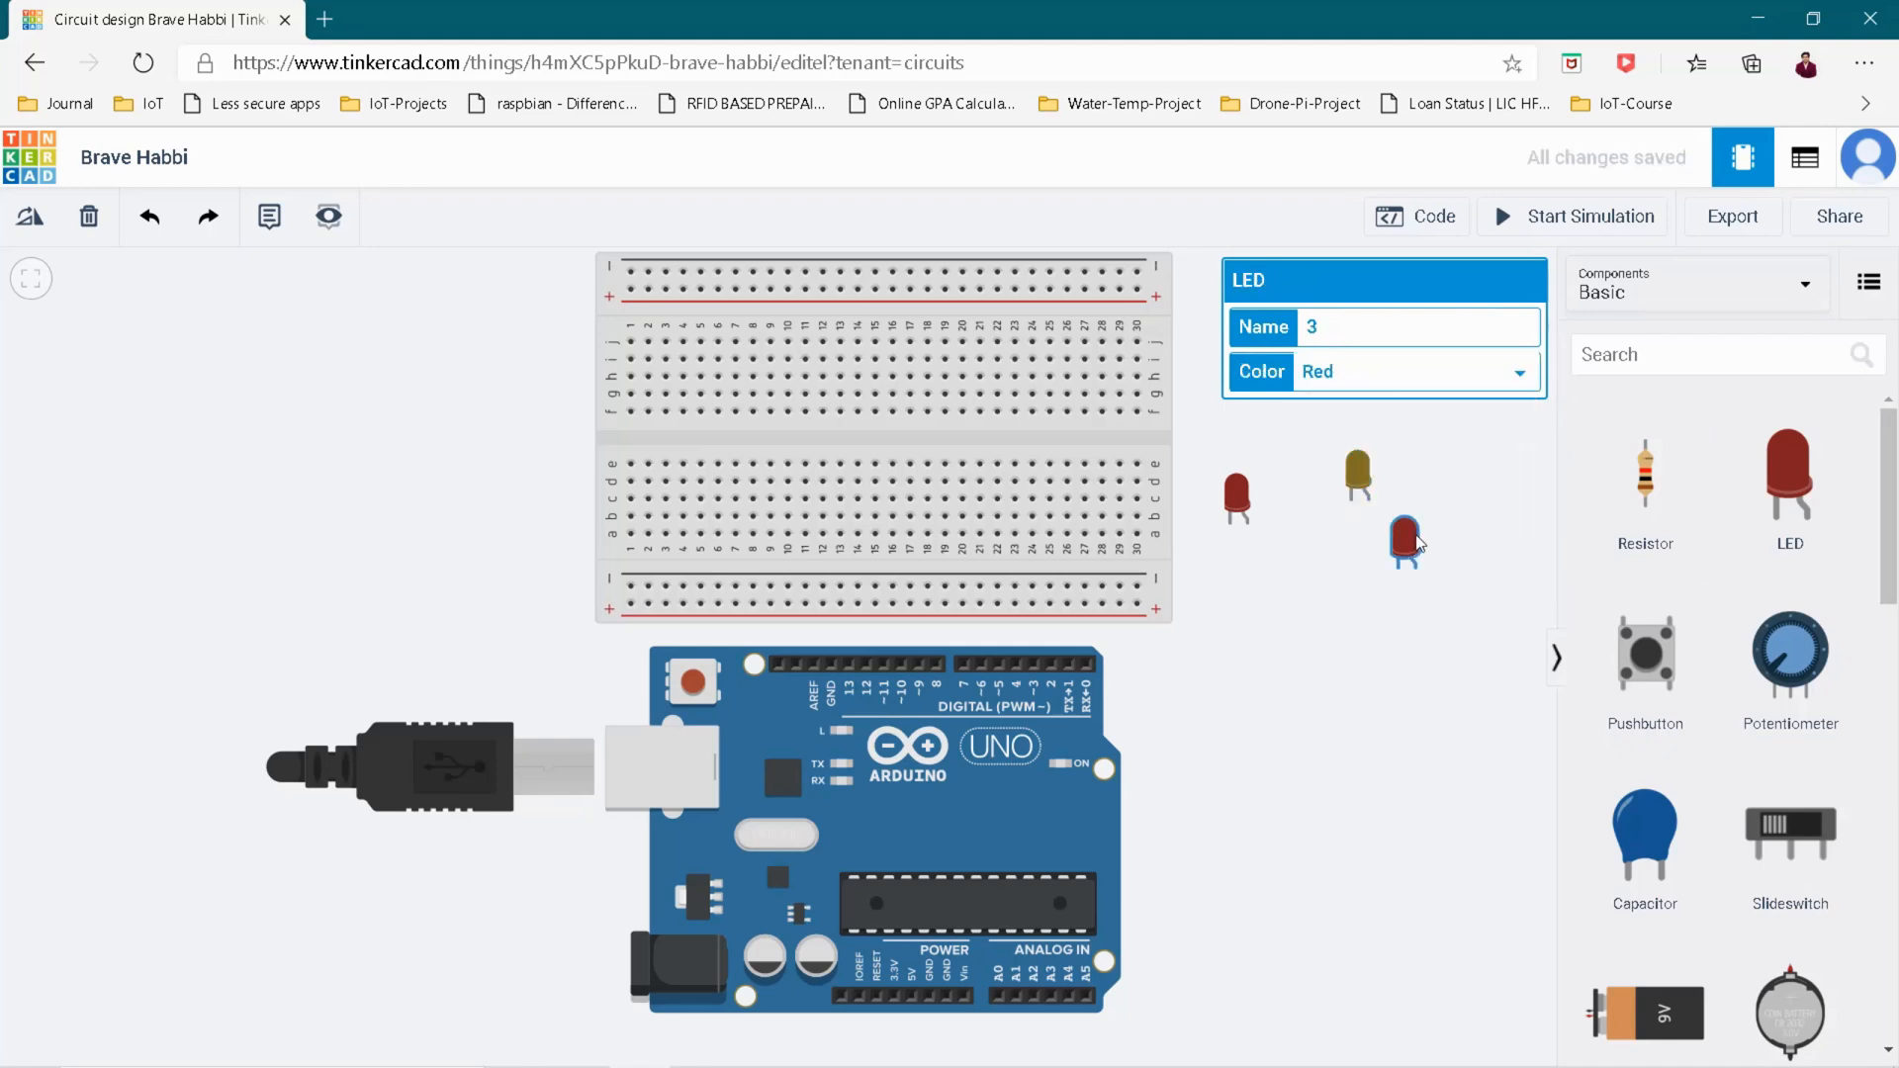
click(1412, 372)
click(1389, 403)
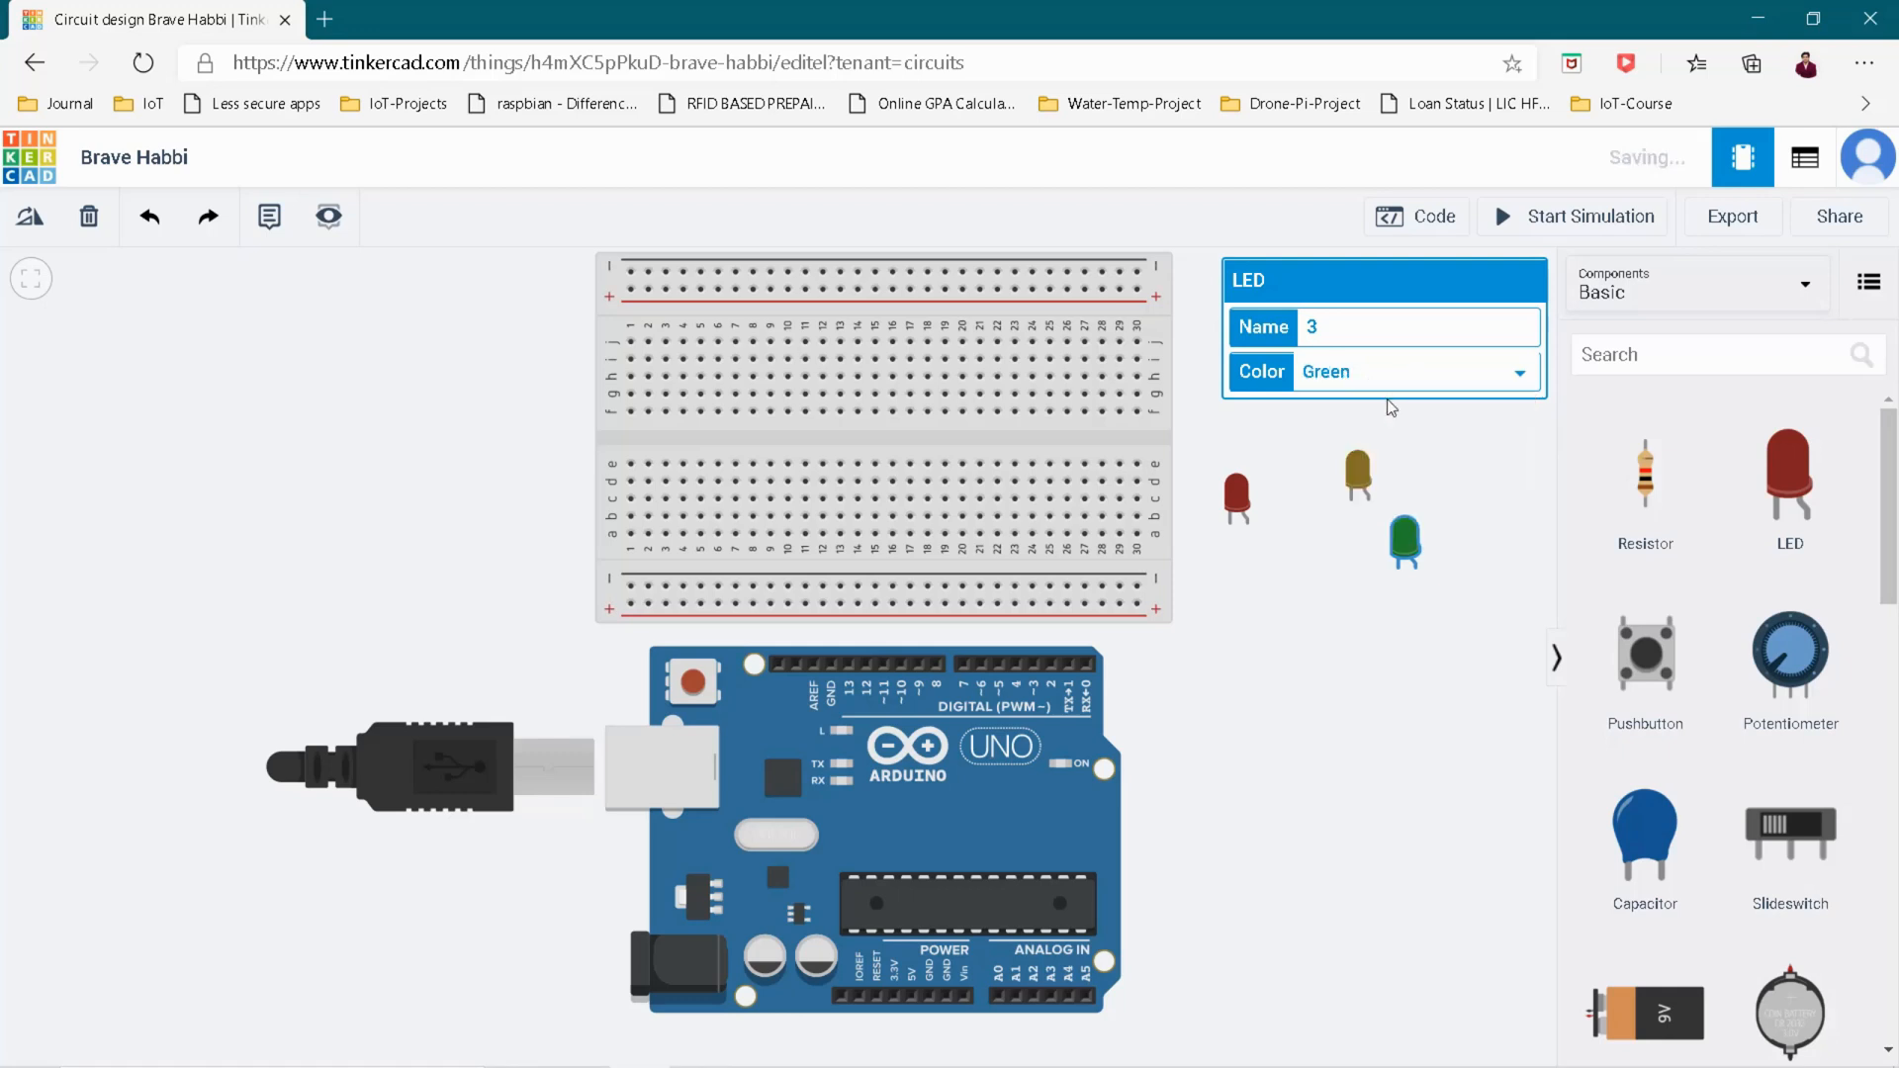
click(1419, 502)
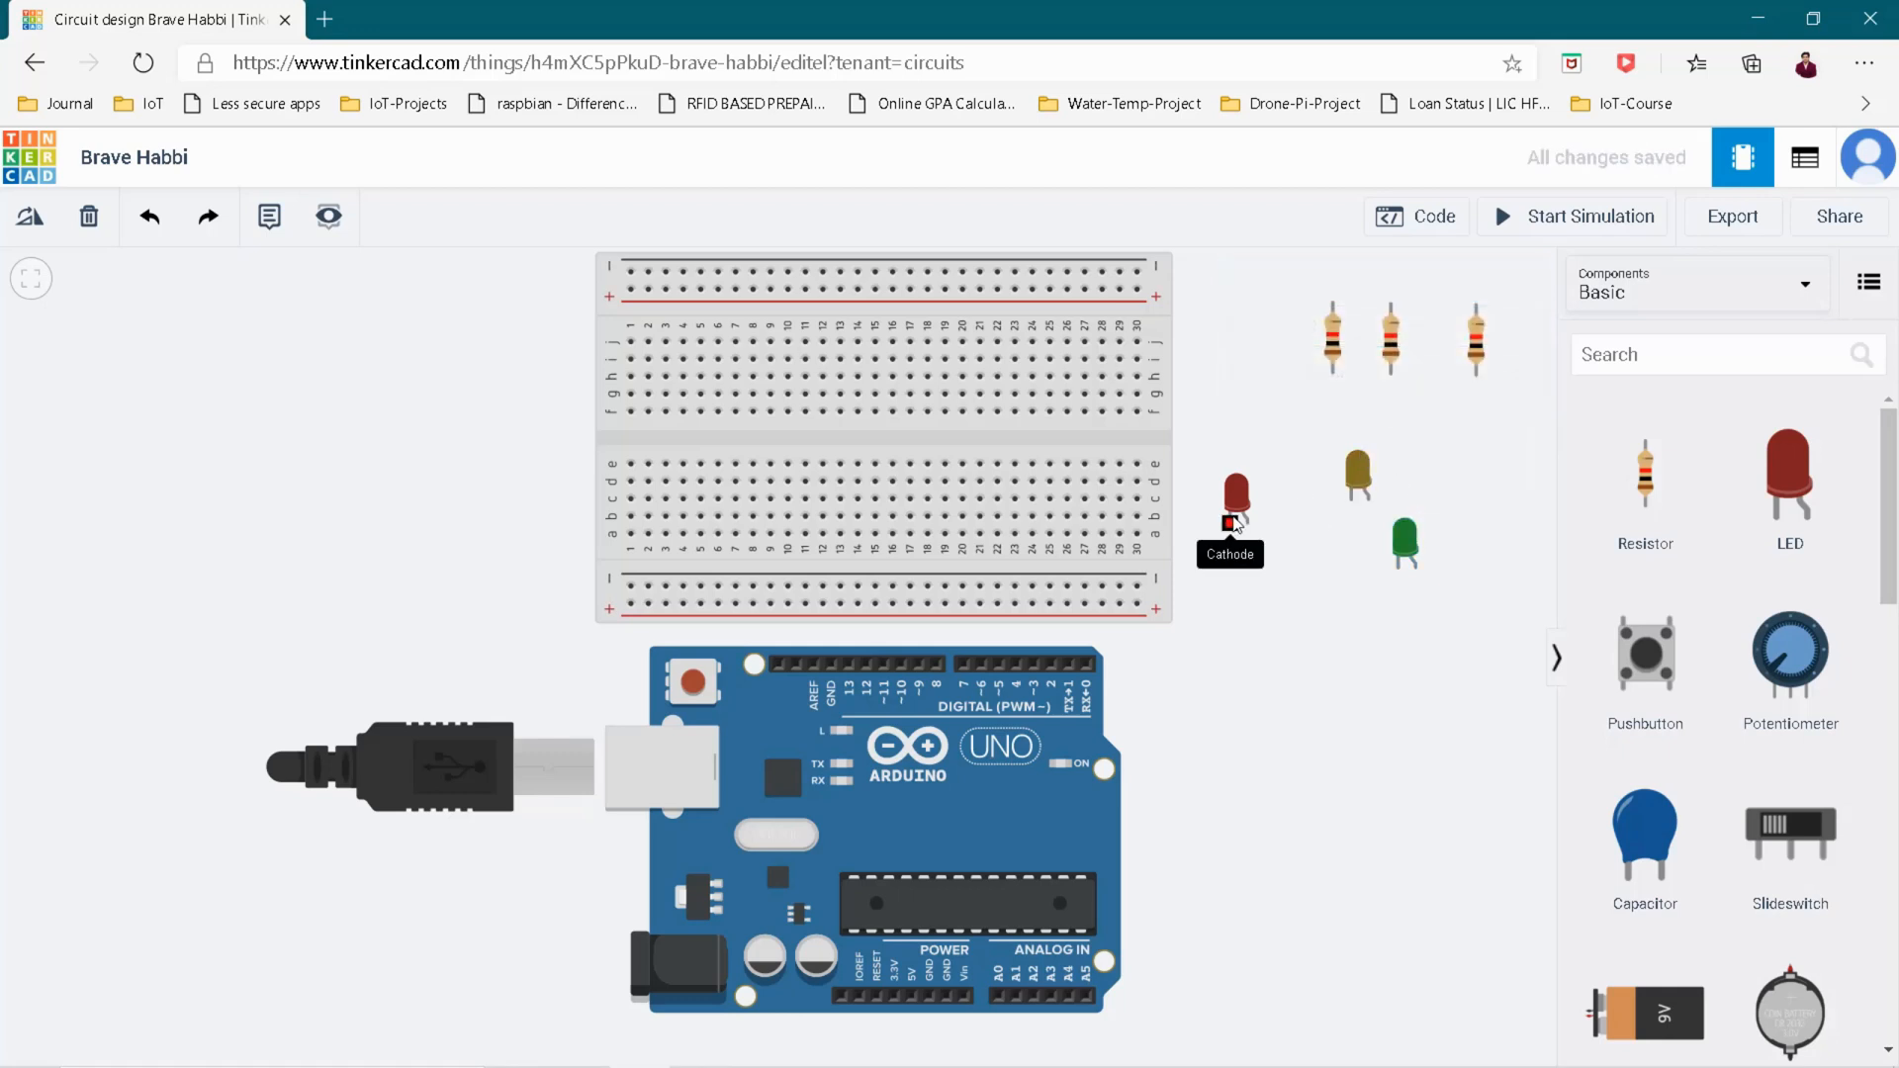
- Plug the LEDs into the breadboard's lower half: red in columns 7–8, yellow in columns 14–15, green in columns 22–23
drag(1241, 508, 733, 454)
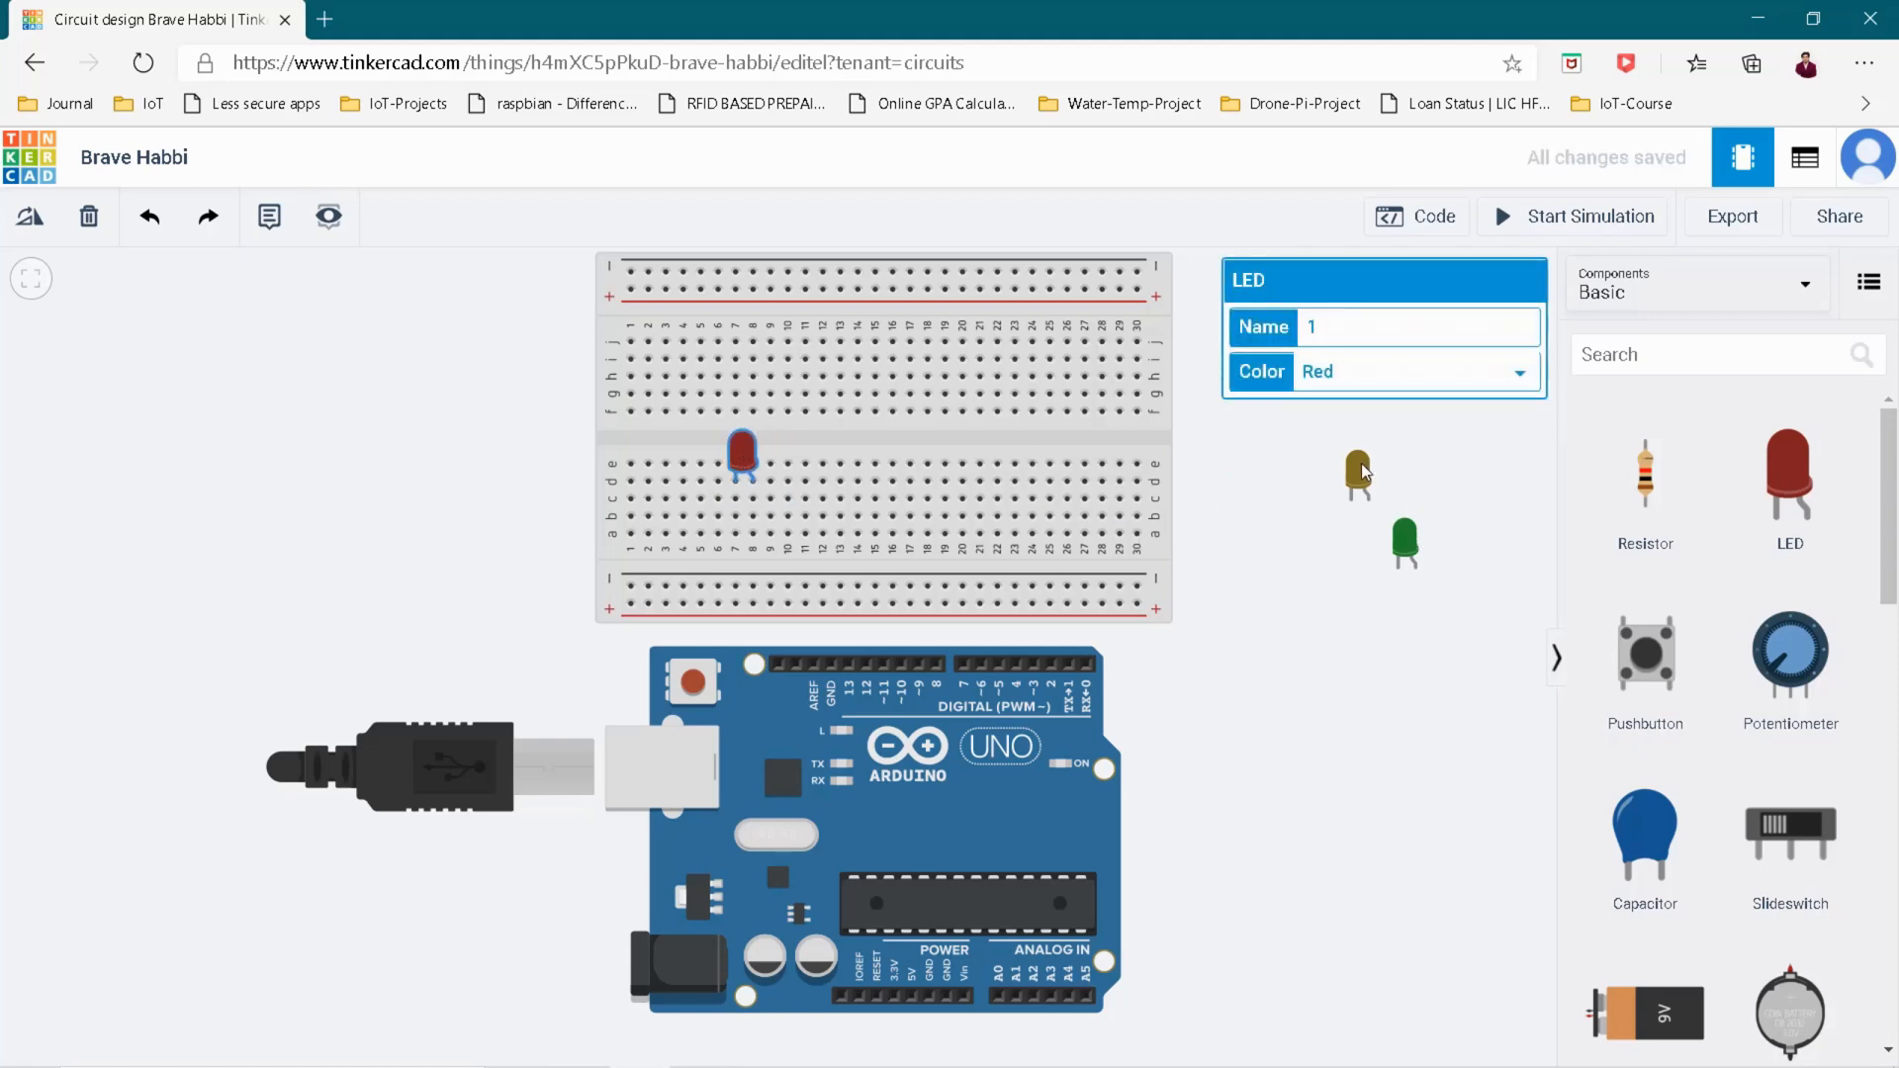
drag(1361, 462, 850, 383)
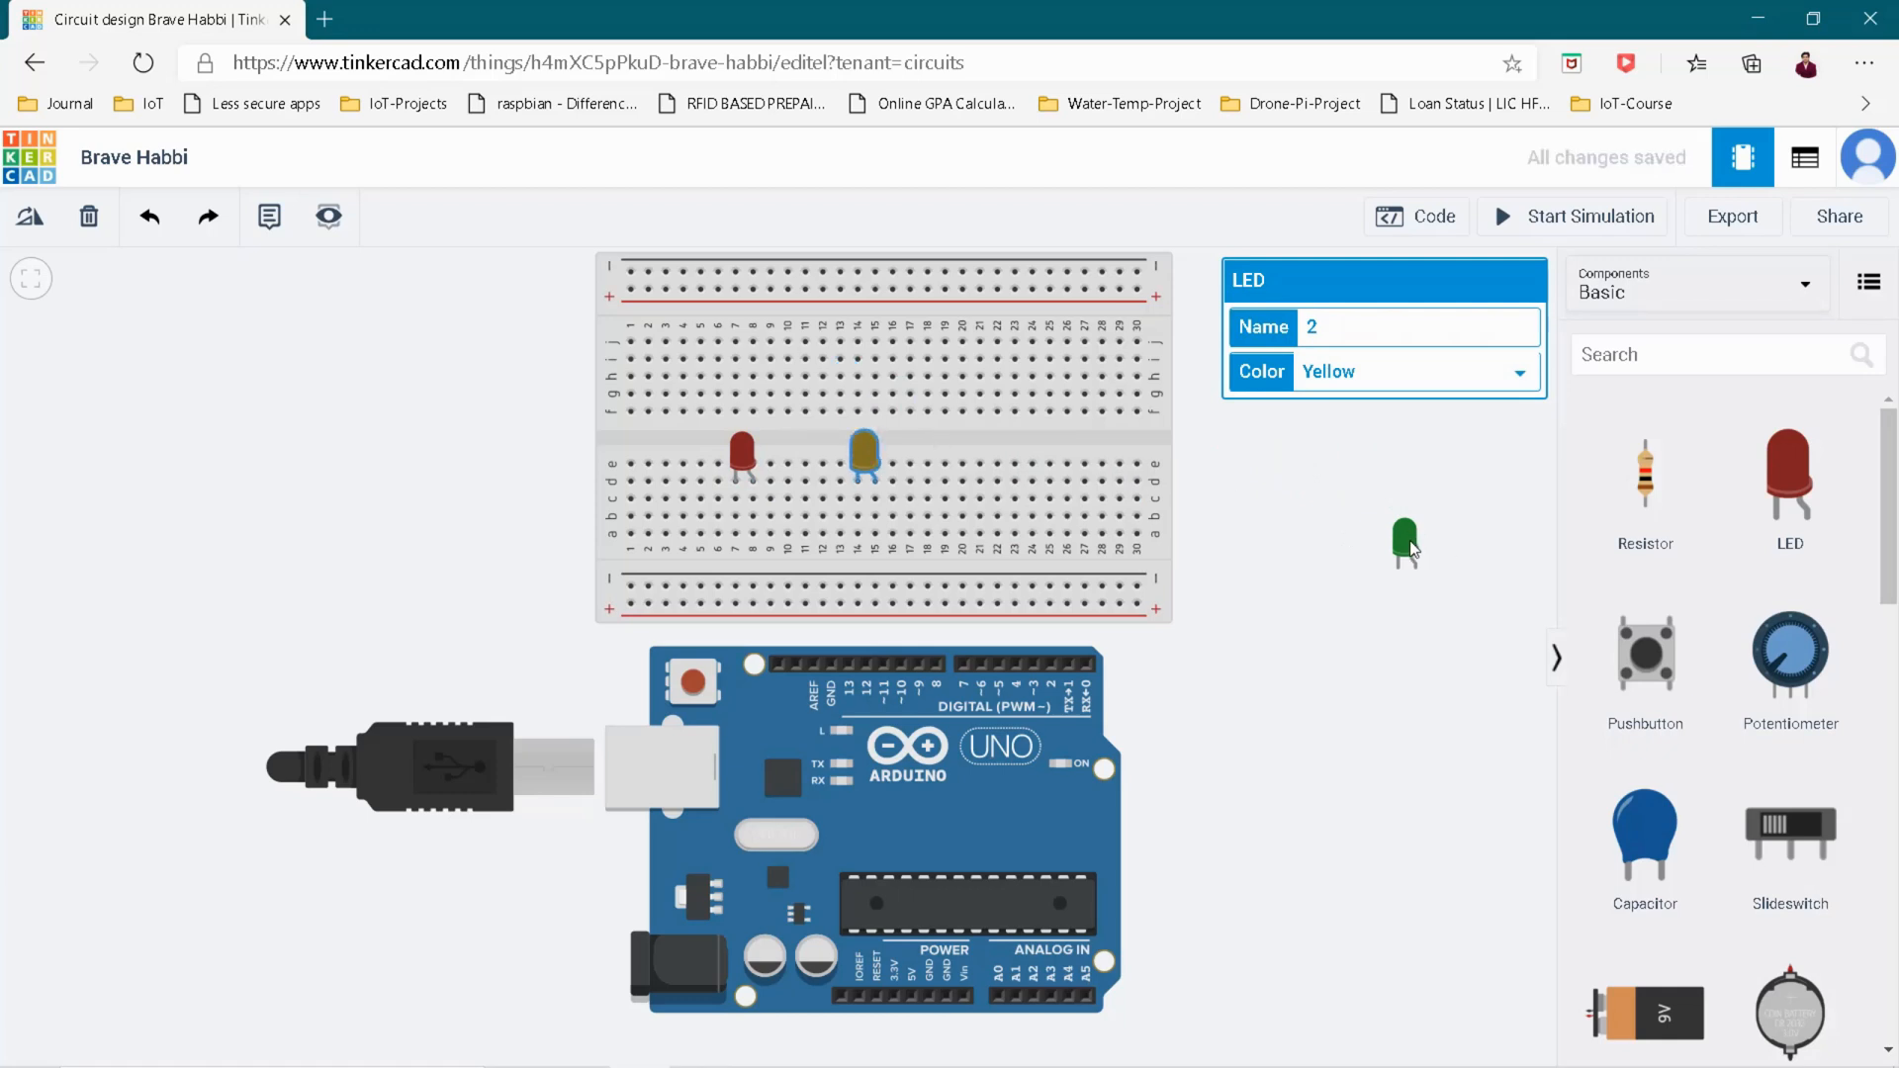
drag(1395, 544, 1148, 466)
drag(1007, 454, 1007, 455)
- Rotate the three resistors to horizontal and plug them in from the LED anodes, spanning columns 8–12, 15–19 and 23–27
drag(1645, 475, 750, 534)
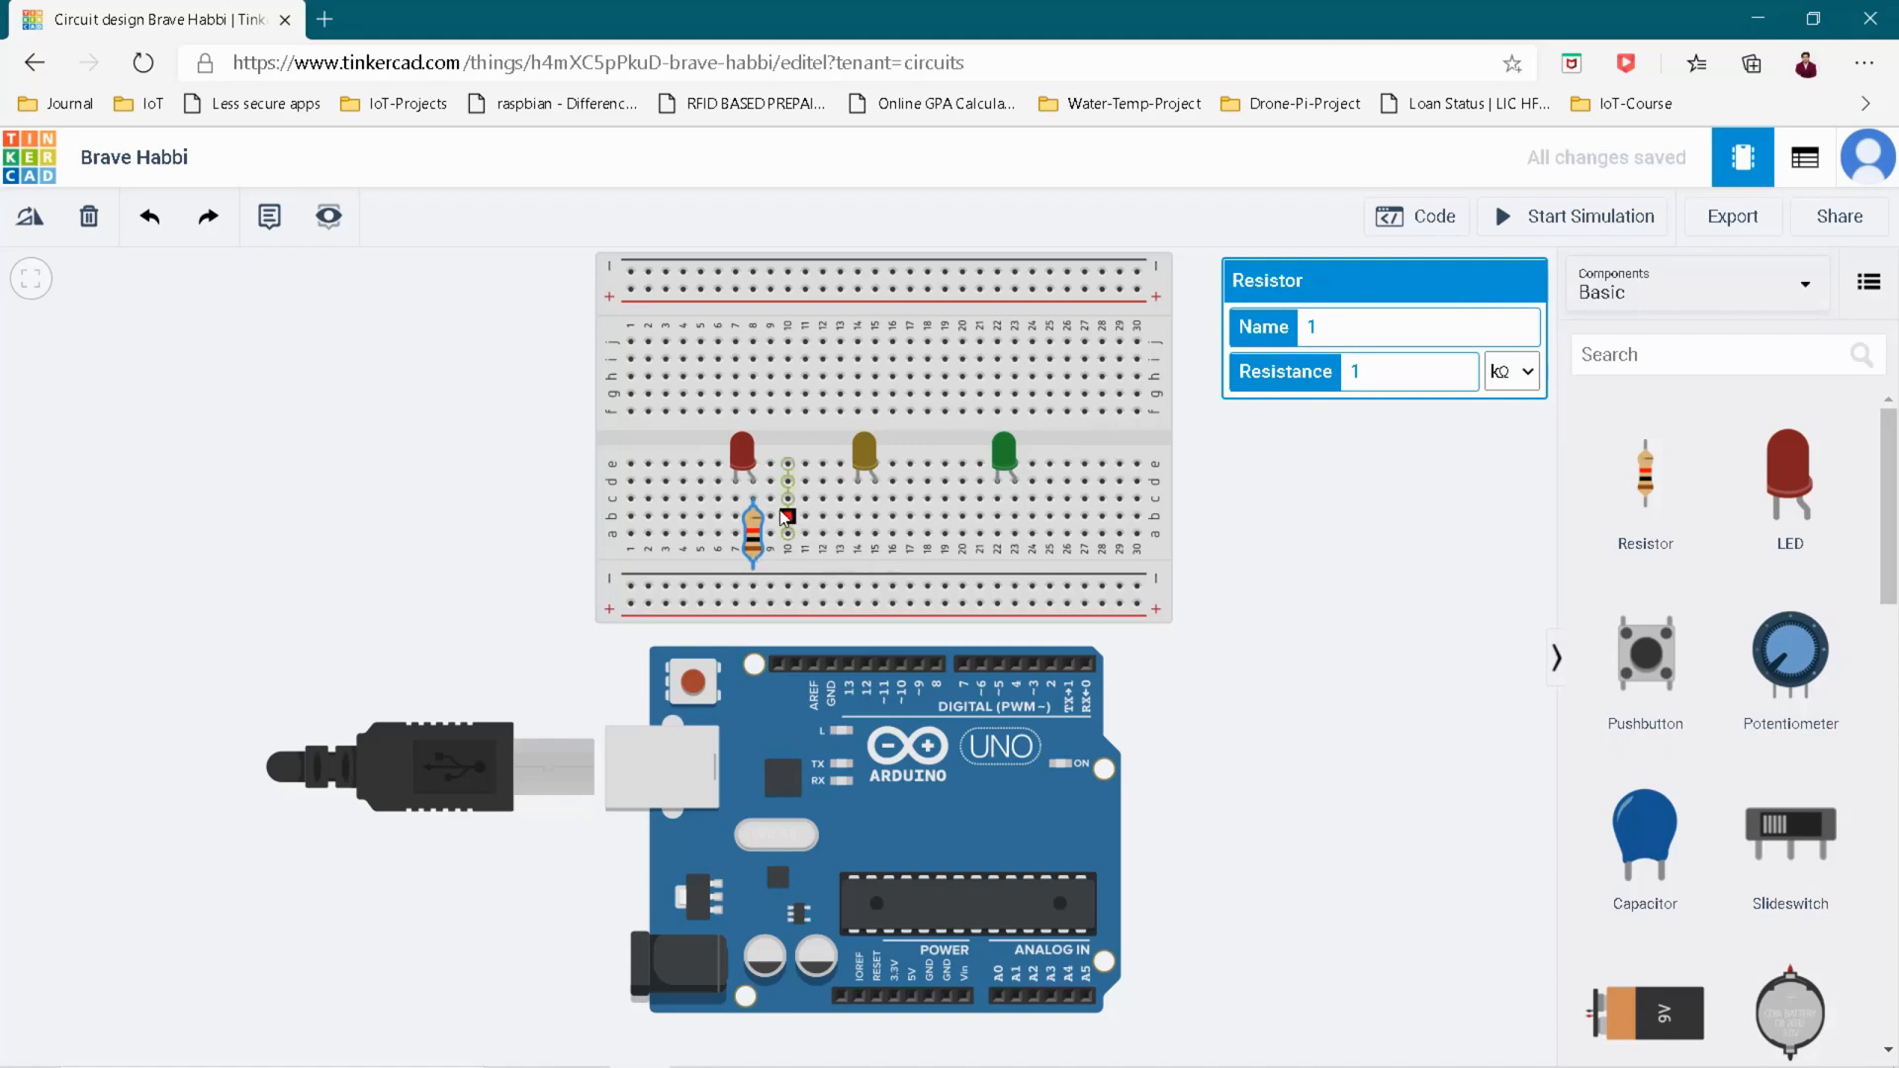
key(r)
key(r)
key(r)
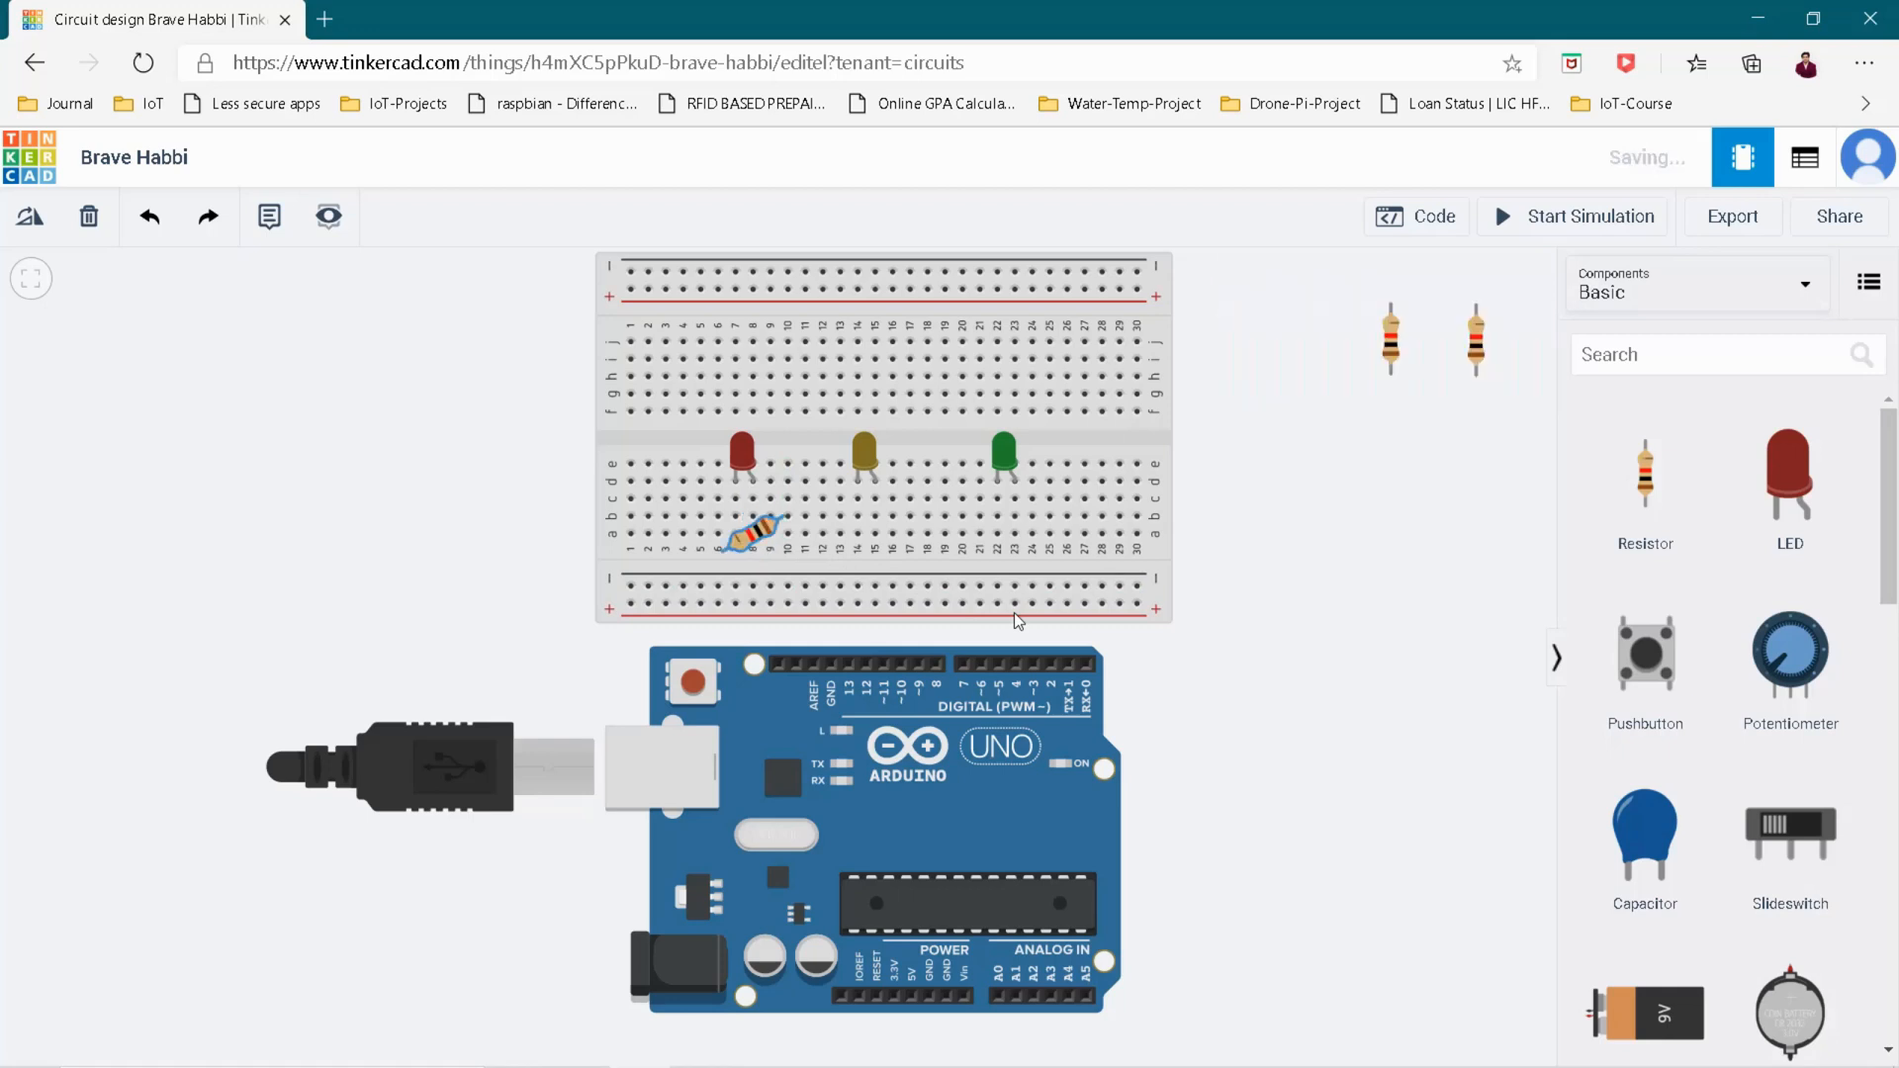
mouse_move(772, 521)
mouse_down()
mouse_move(771, 542)
mouse_move(794, 513)
mouse_up()
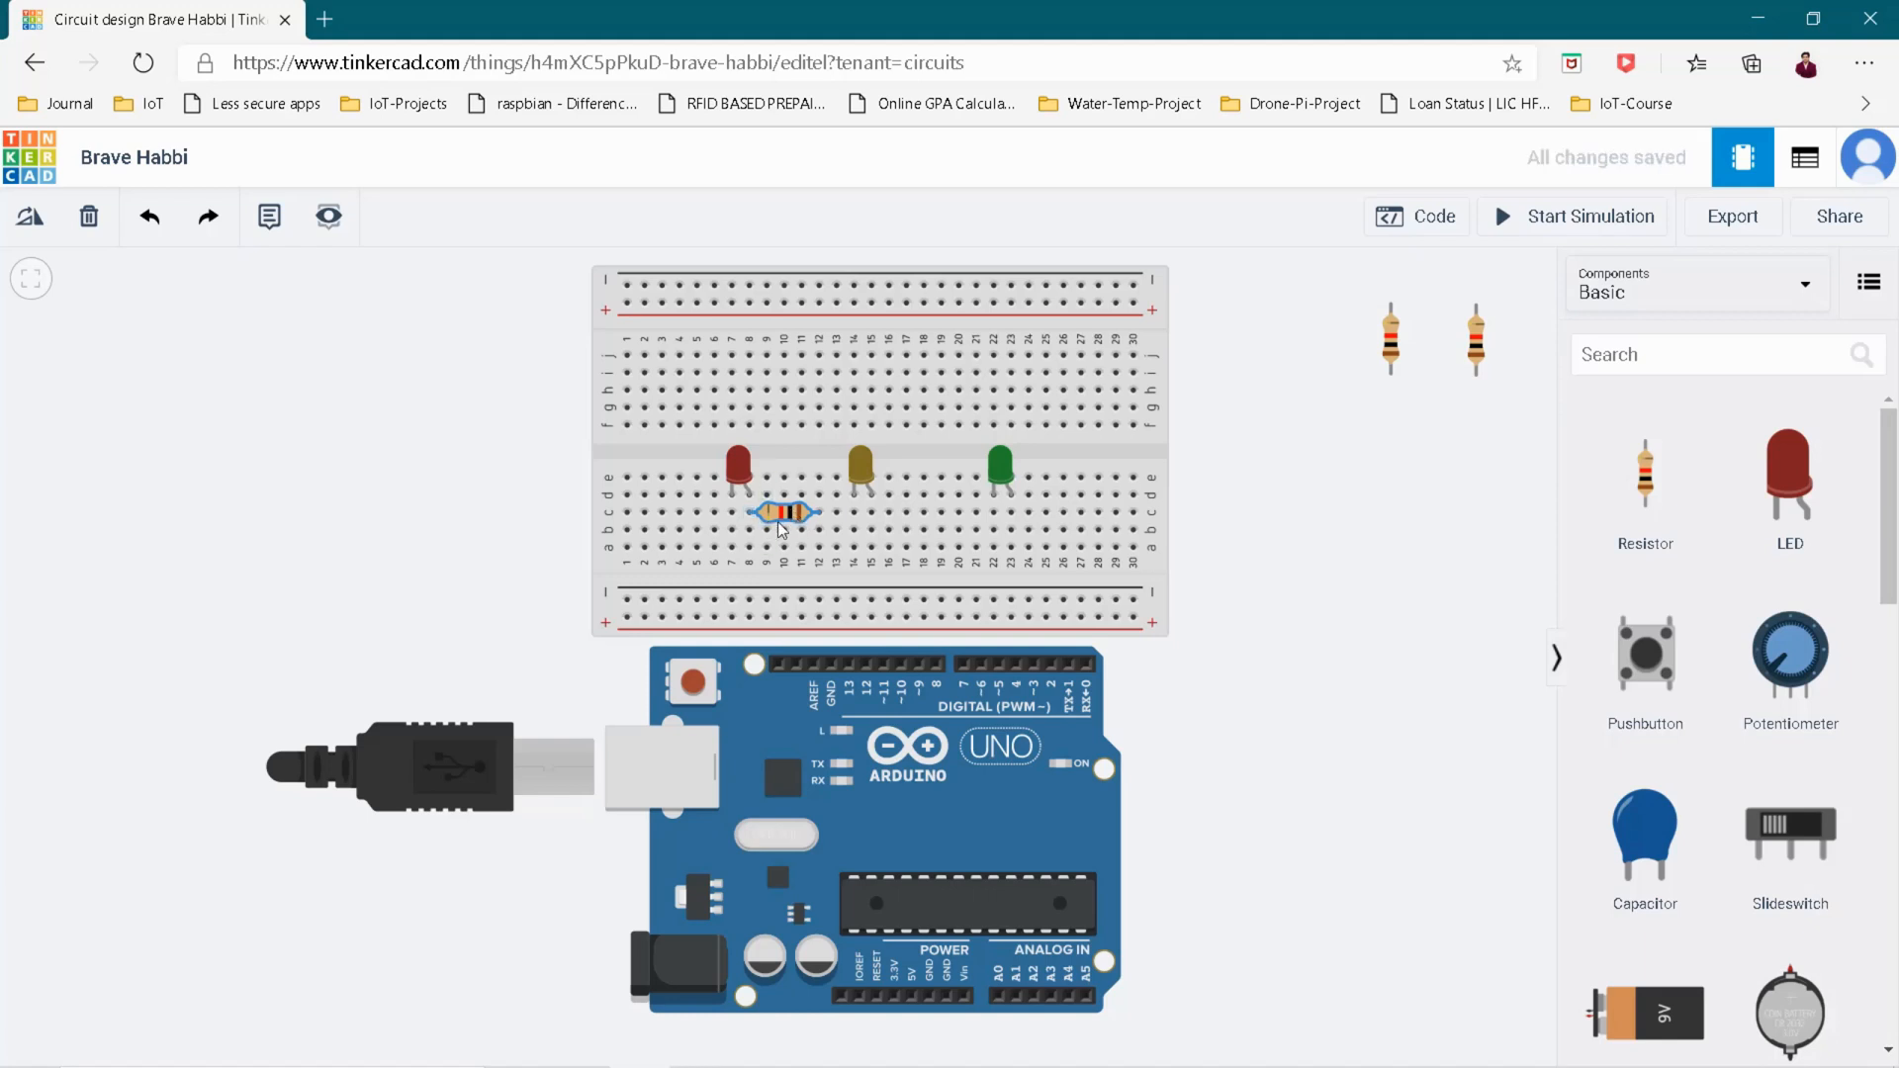
click(1387, 346)
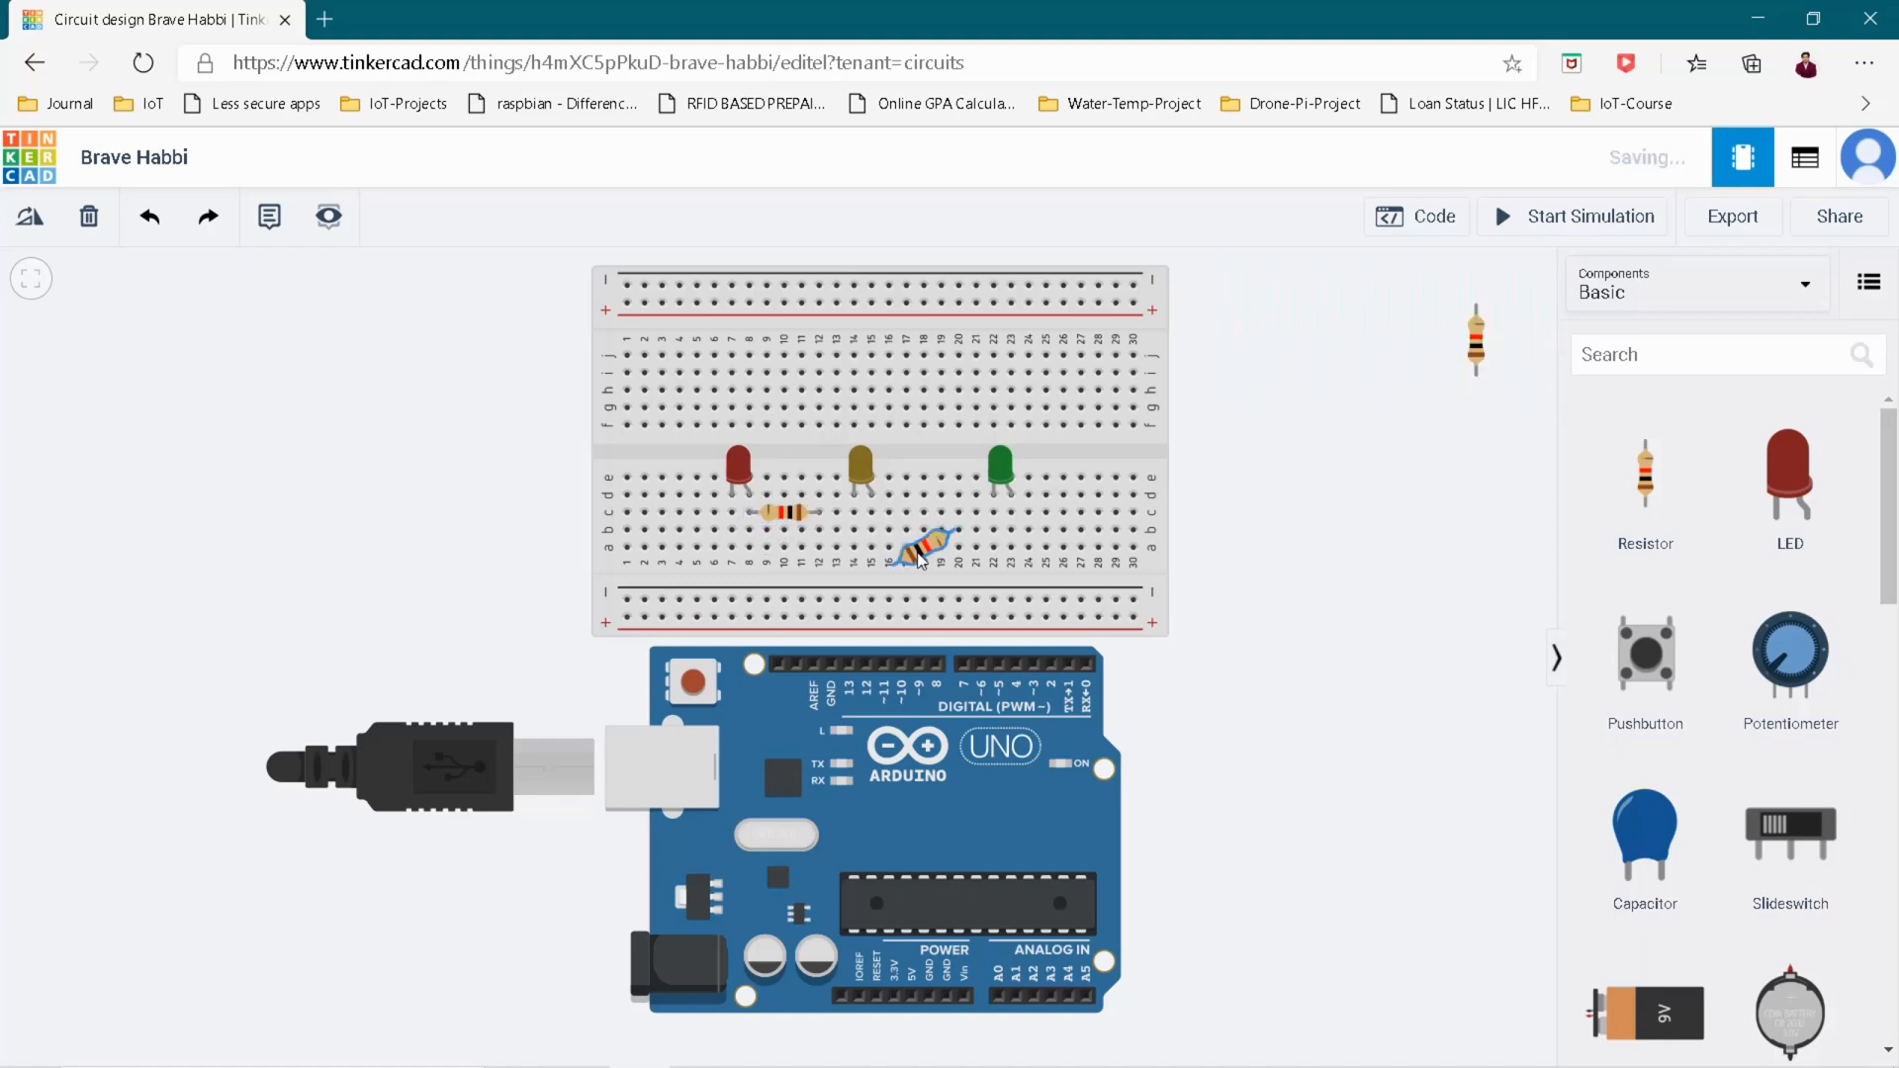
key(r)
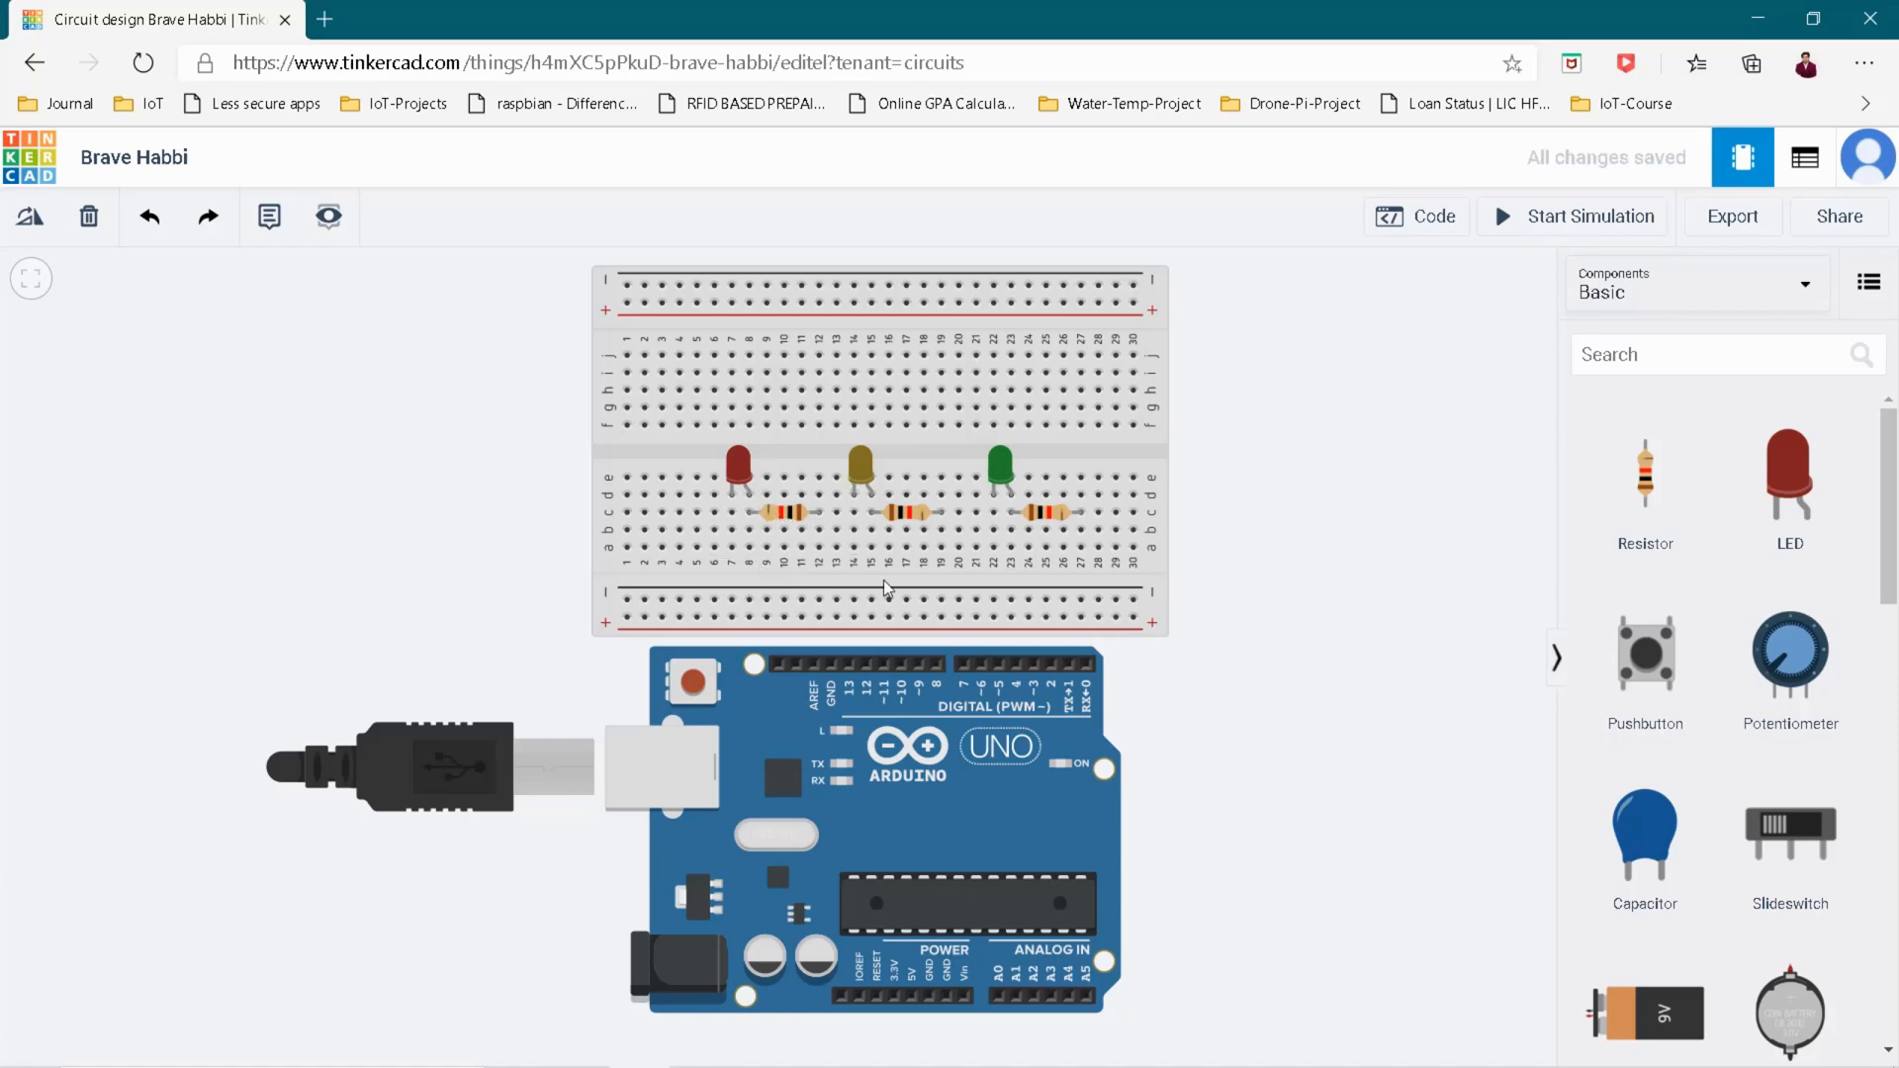
- Wire the cathode columns 7, 14 and 22 of the three LEDs to the breadboard's lower negative rail
click(732, 513)
click(732, 600)
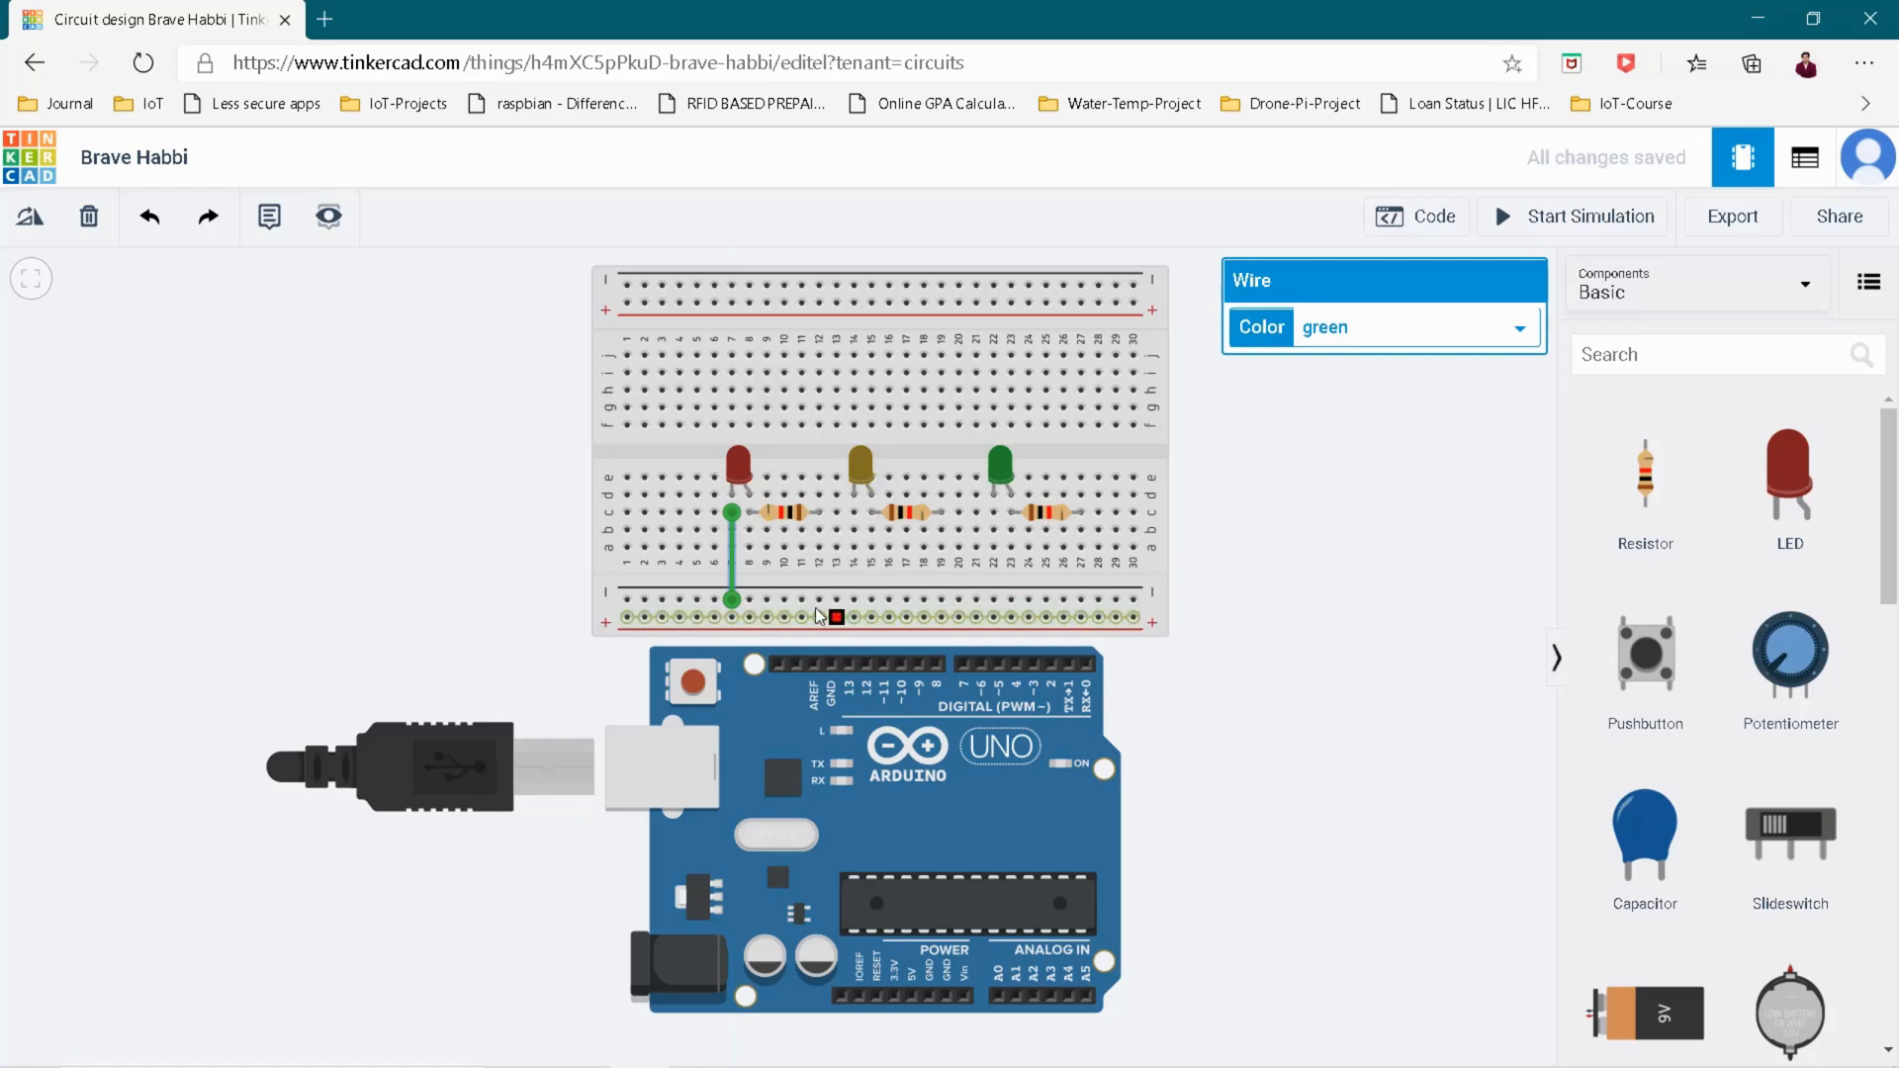
click(854, 513)
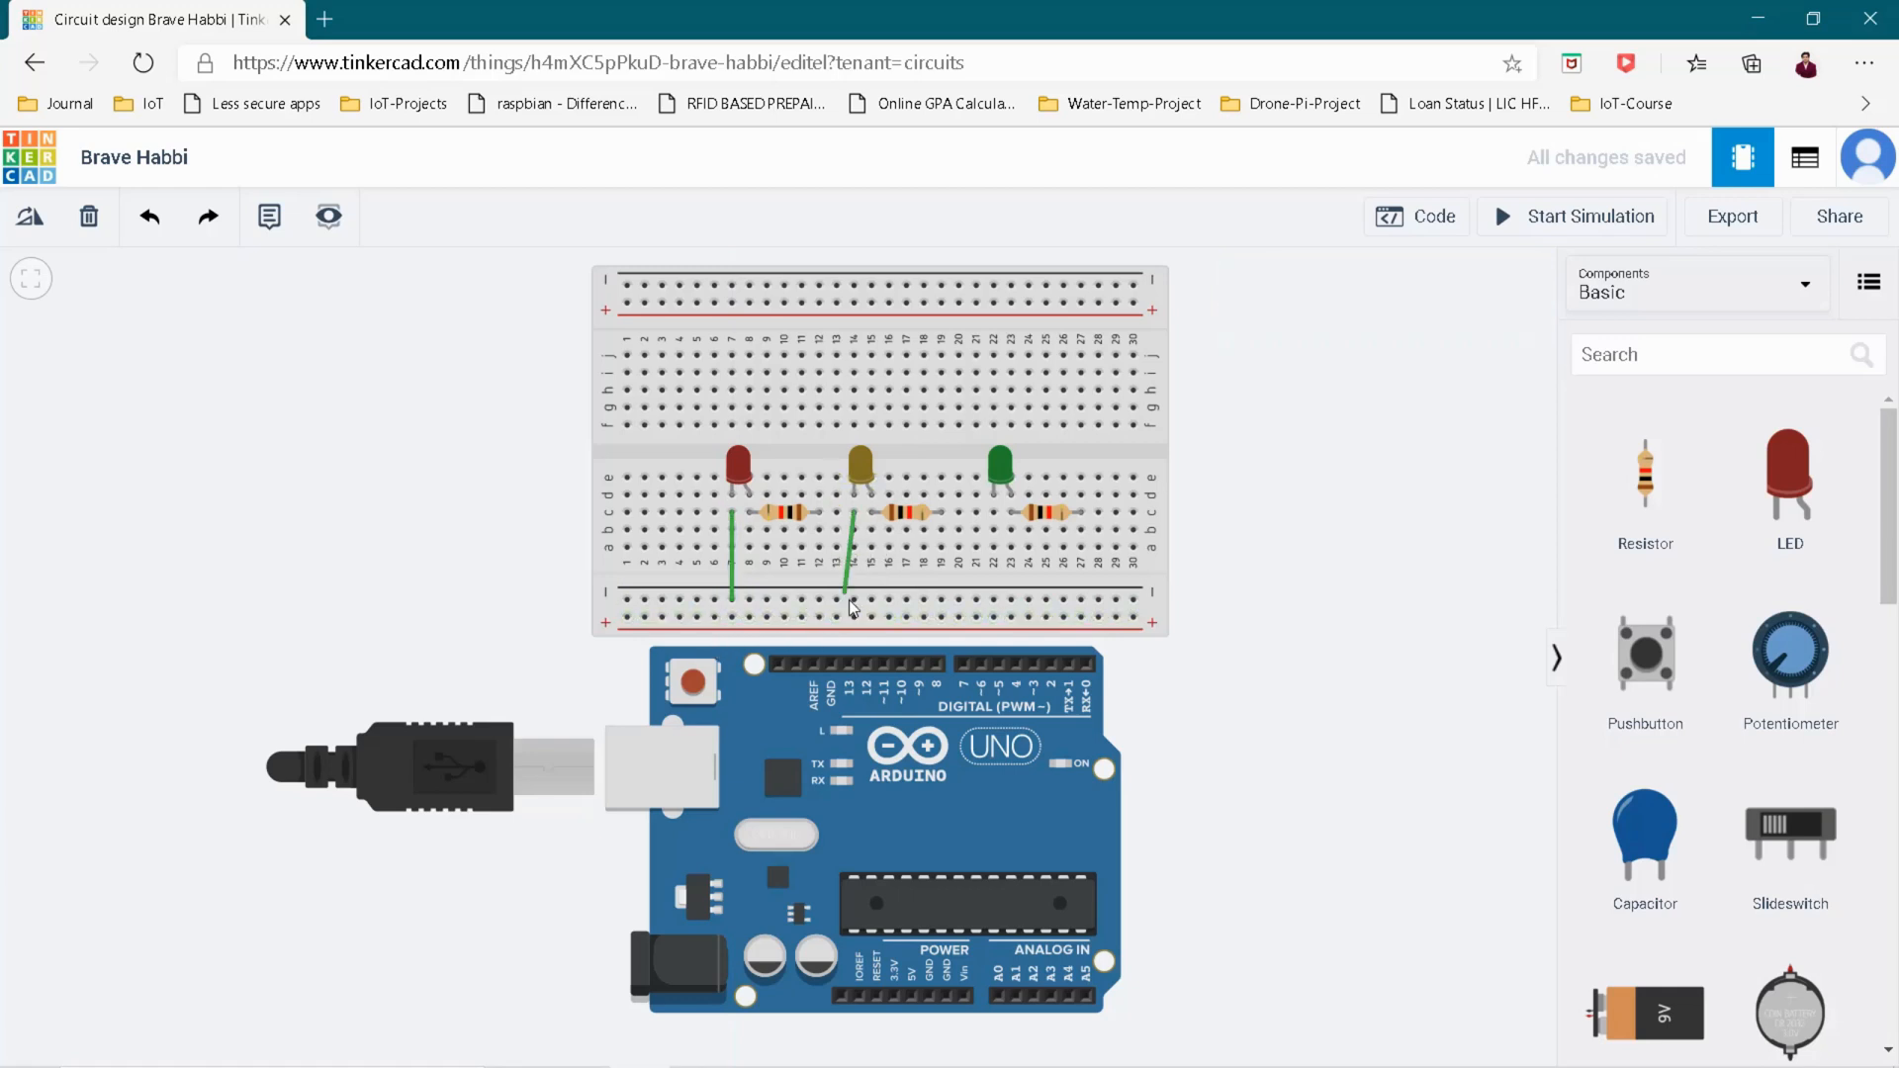
click(854, 600)
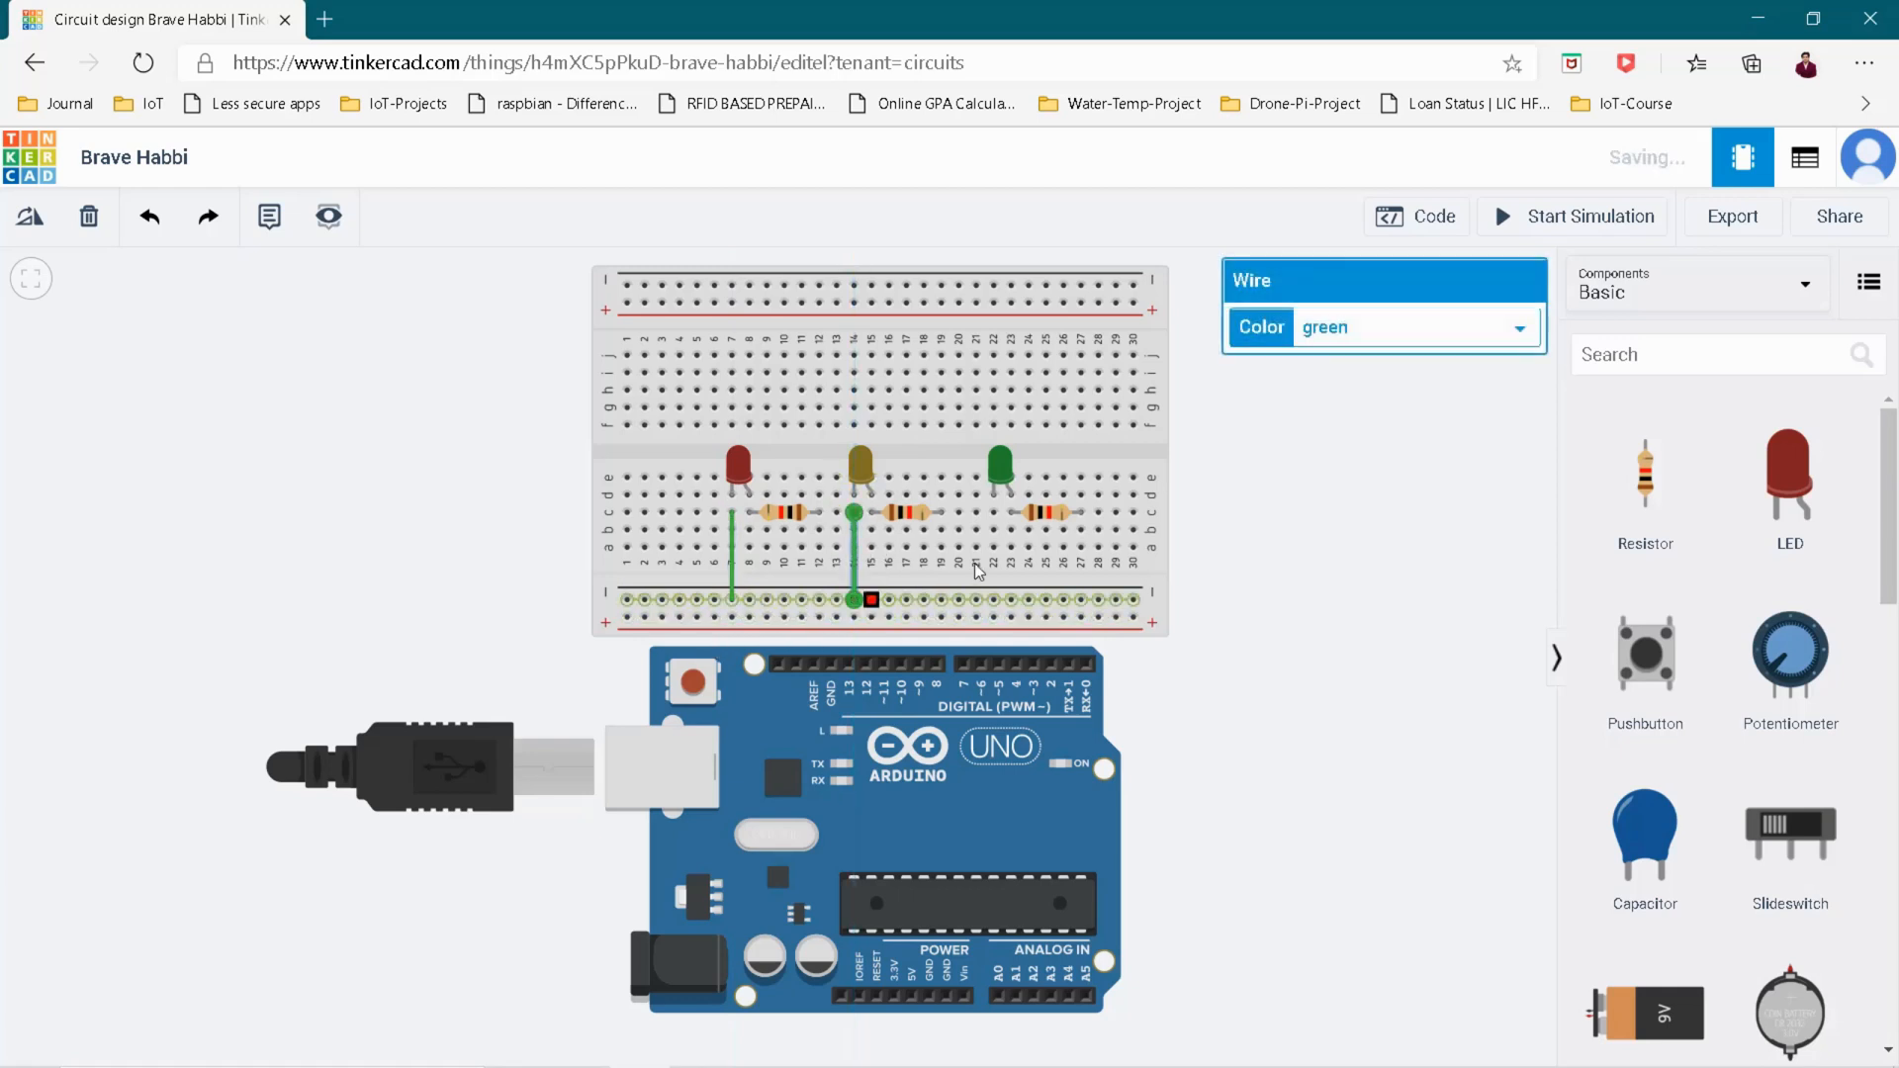
click(993, 513)
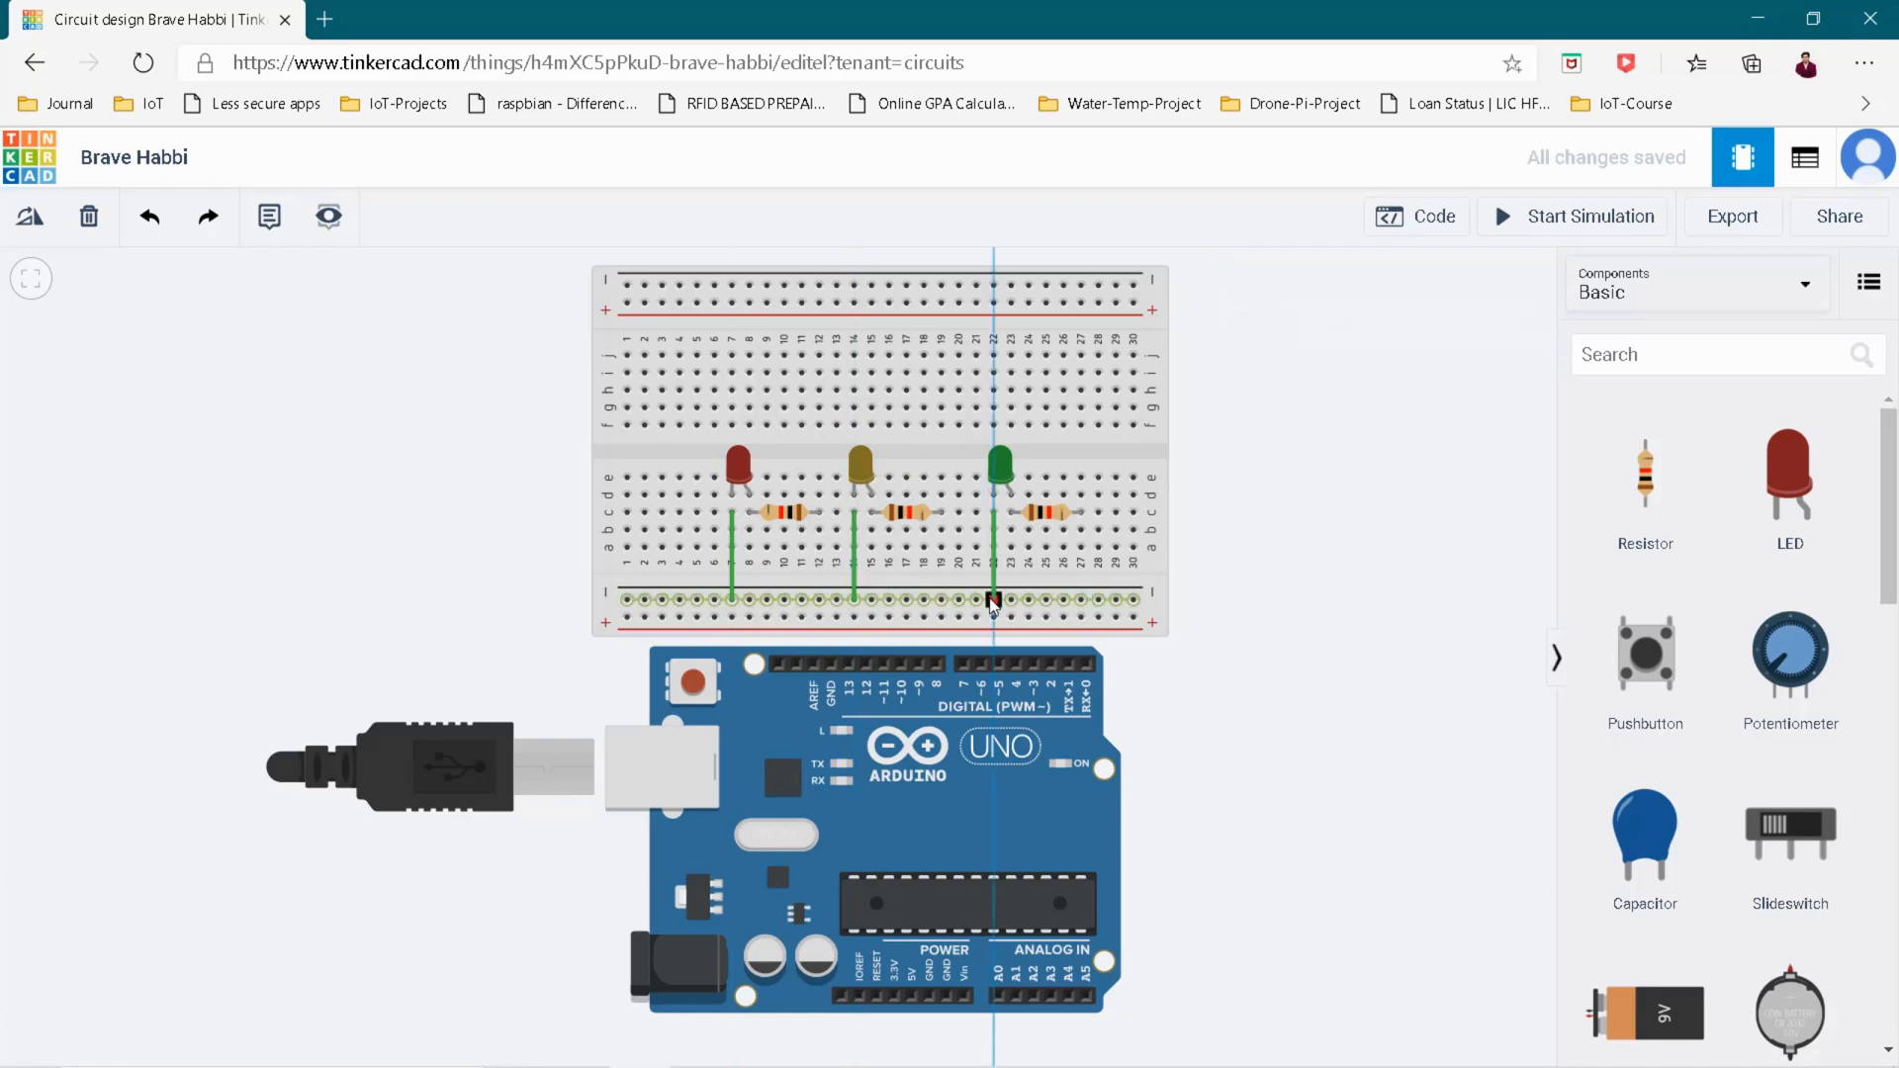
click(993, 600)
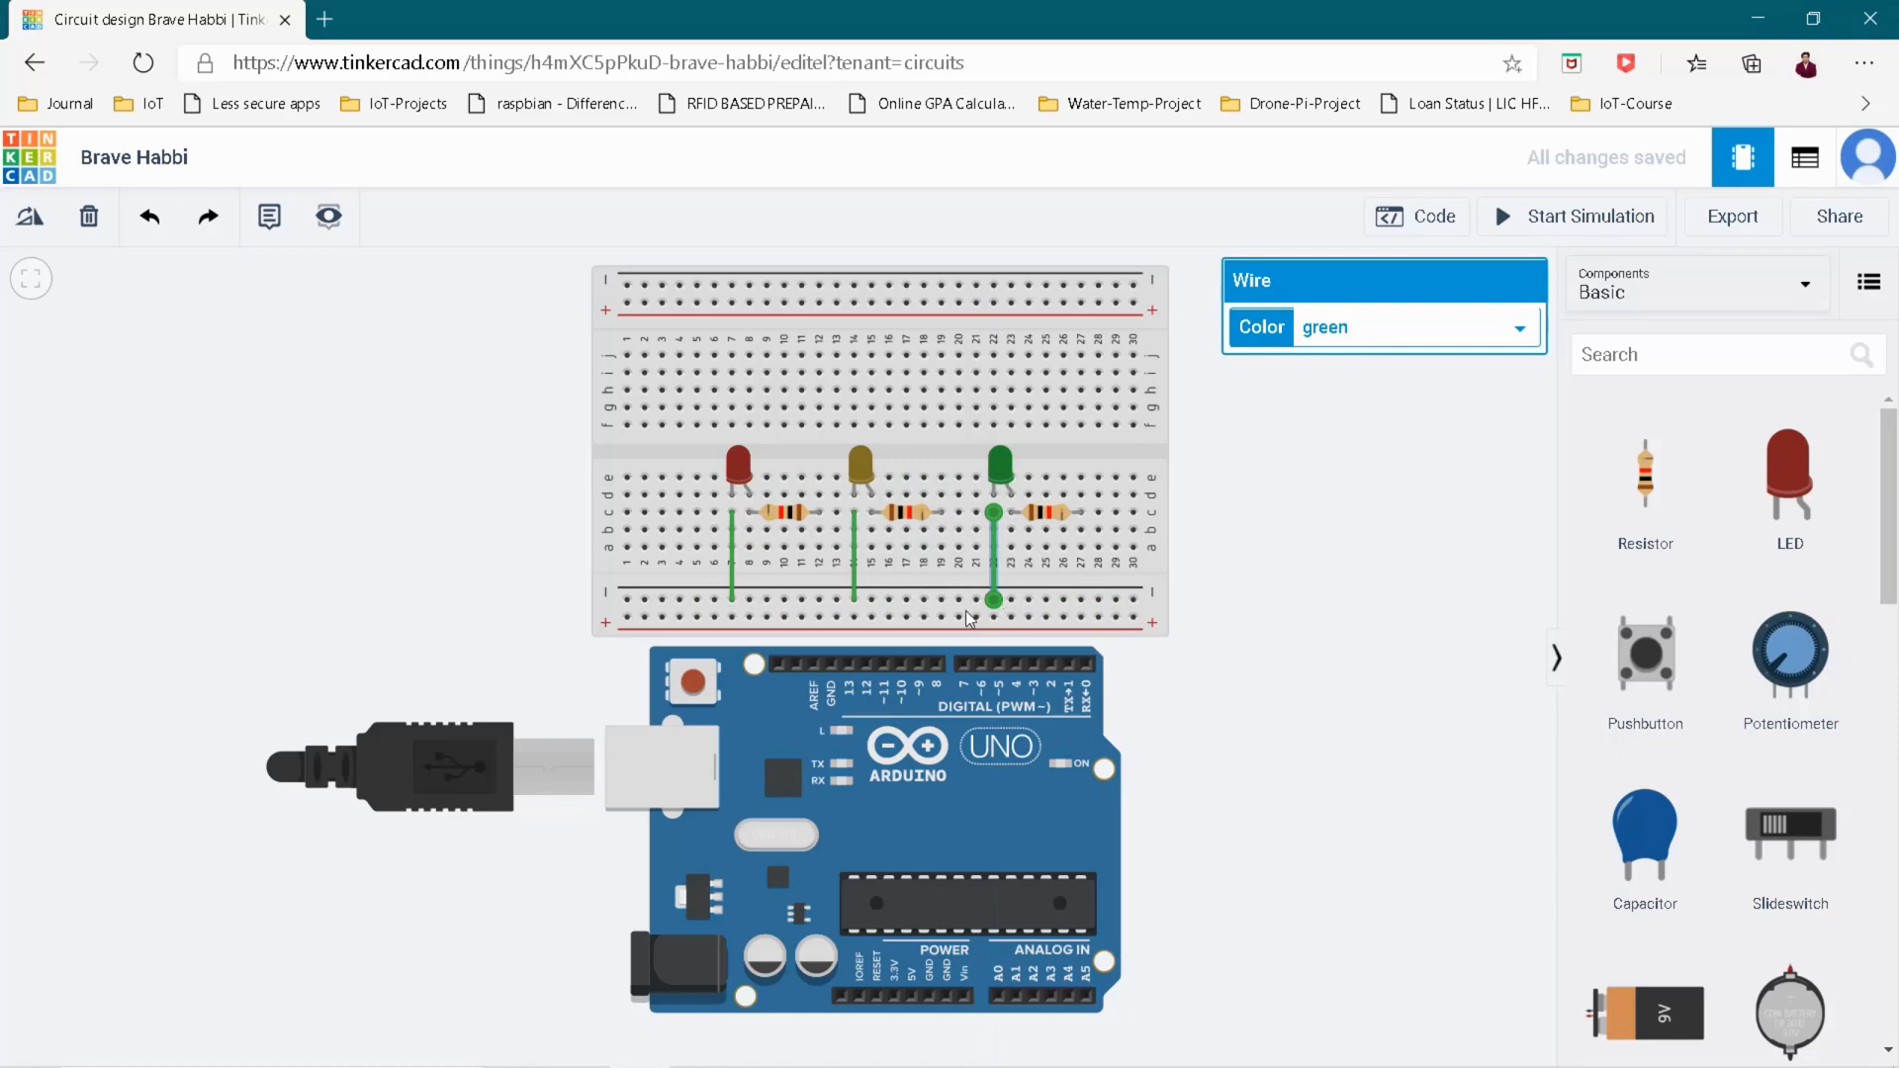
- Wire the first hole of the breadboard's lower negative rail to the Arduino's GND pin beside pin 13
click(627, 599)
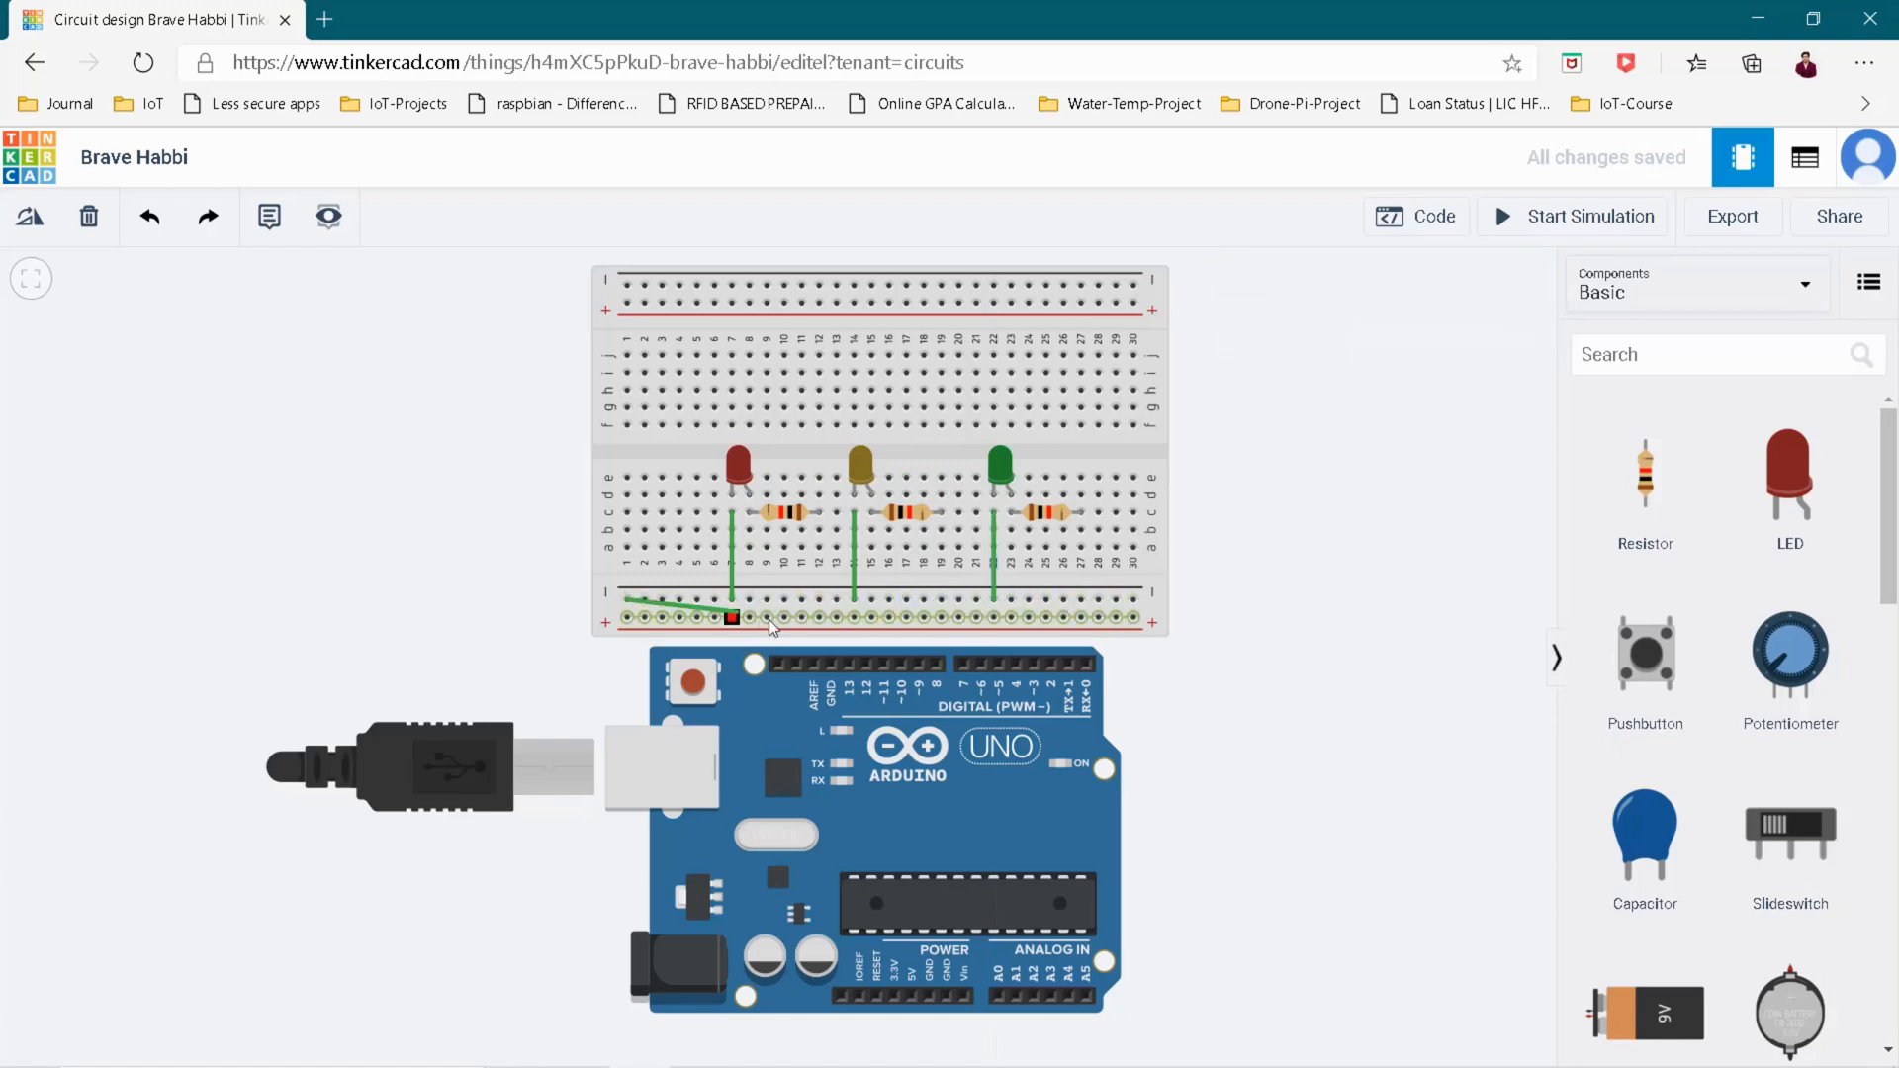
click(831, 661)
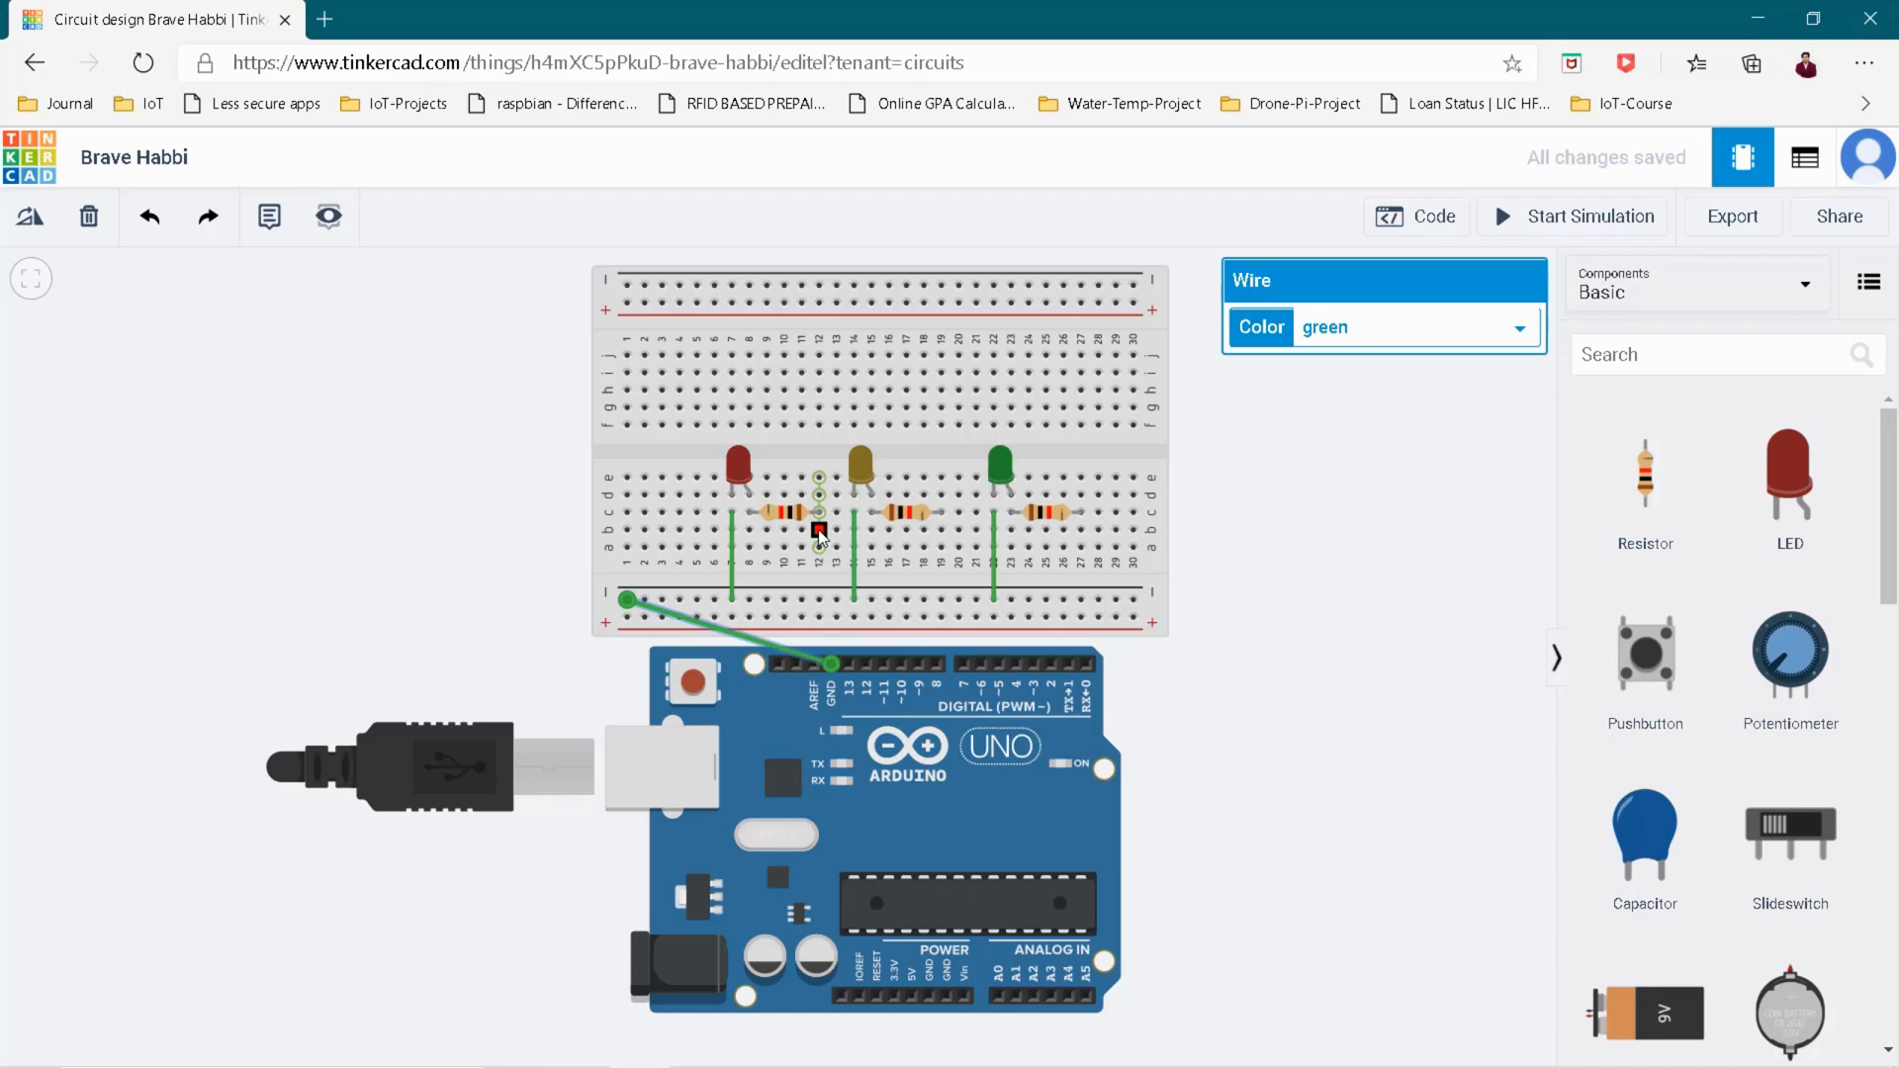
key(Escape)
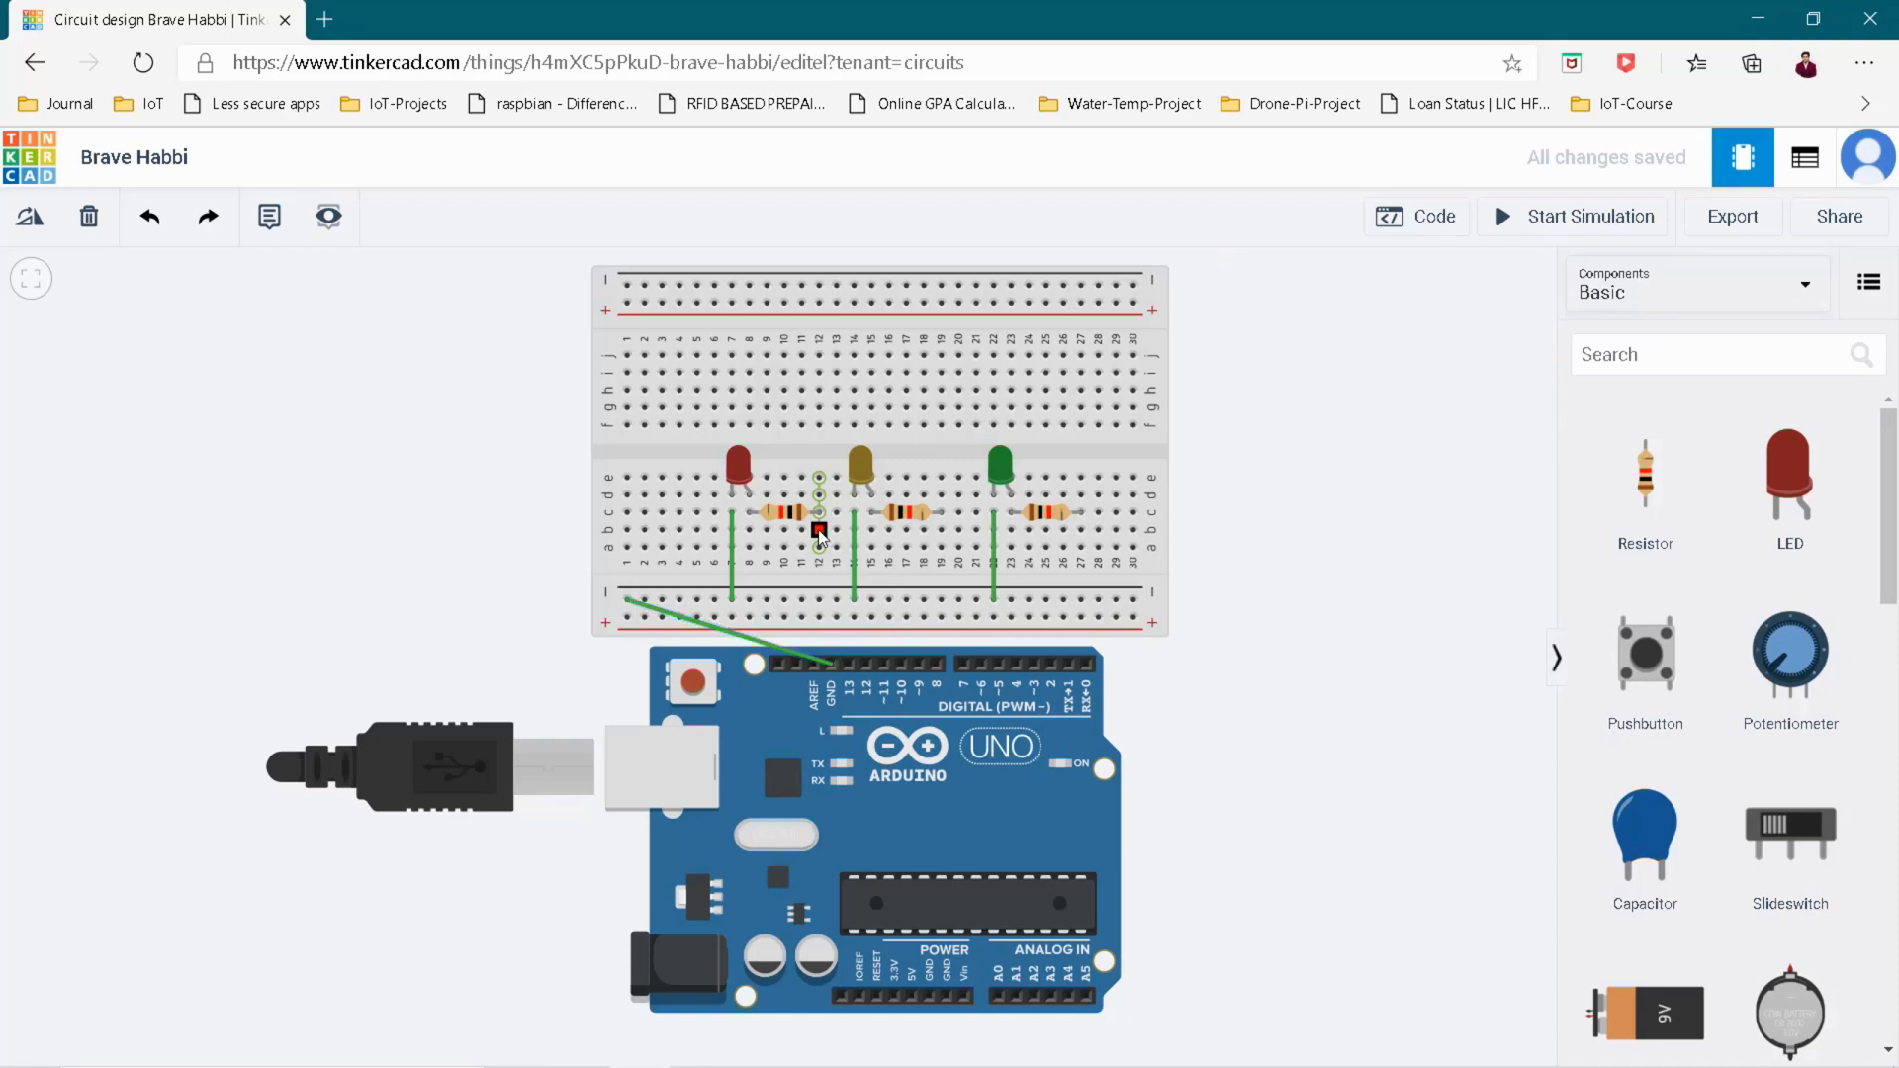
- Wire the free resistor ends to the Arduino: red LED's to pin 13, yellow LED's to pin 12, green LED's to pin 8
click(819, 534)
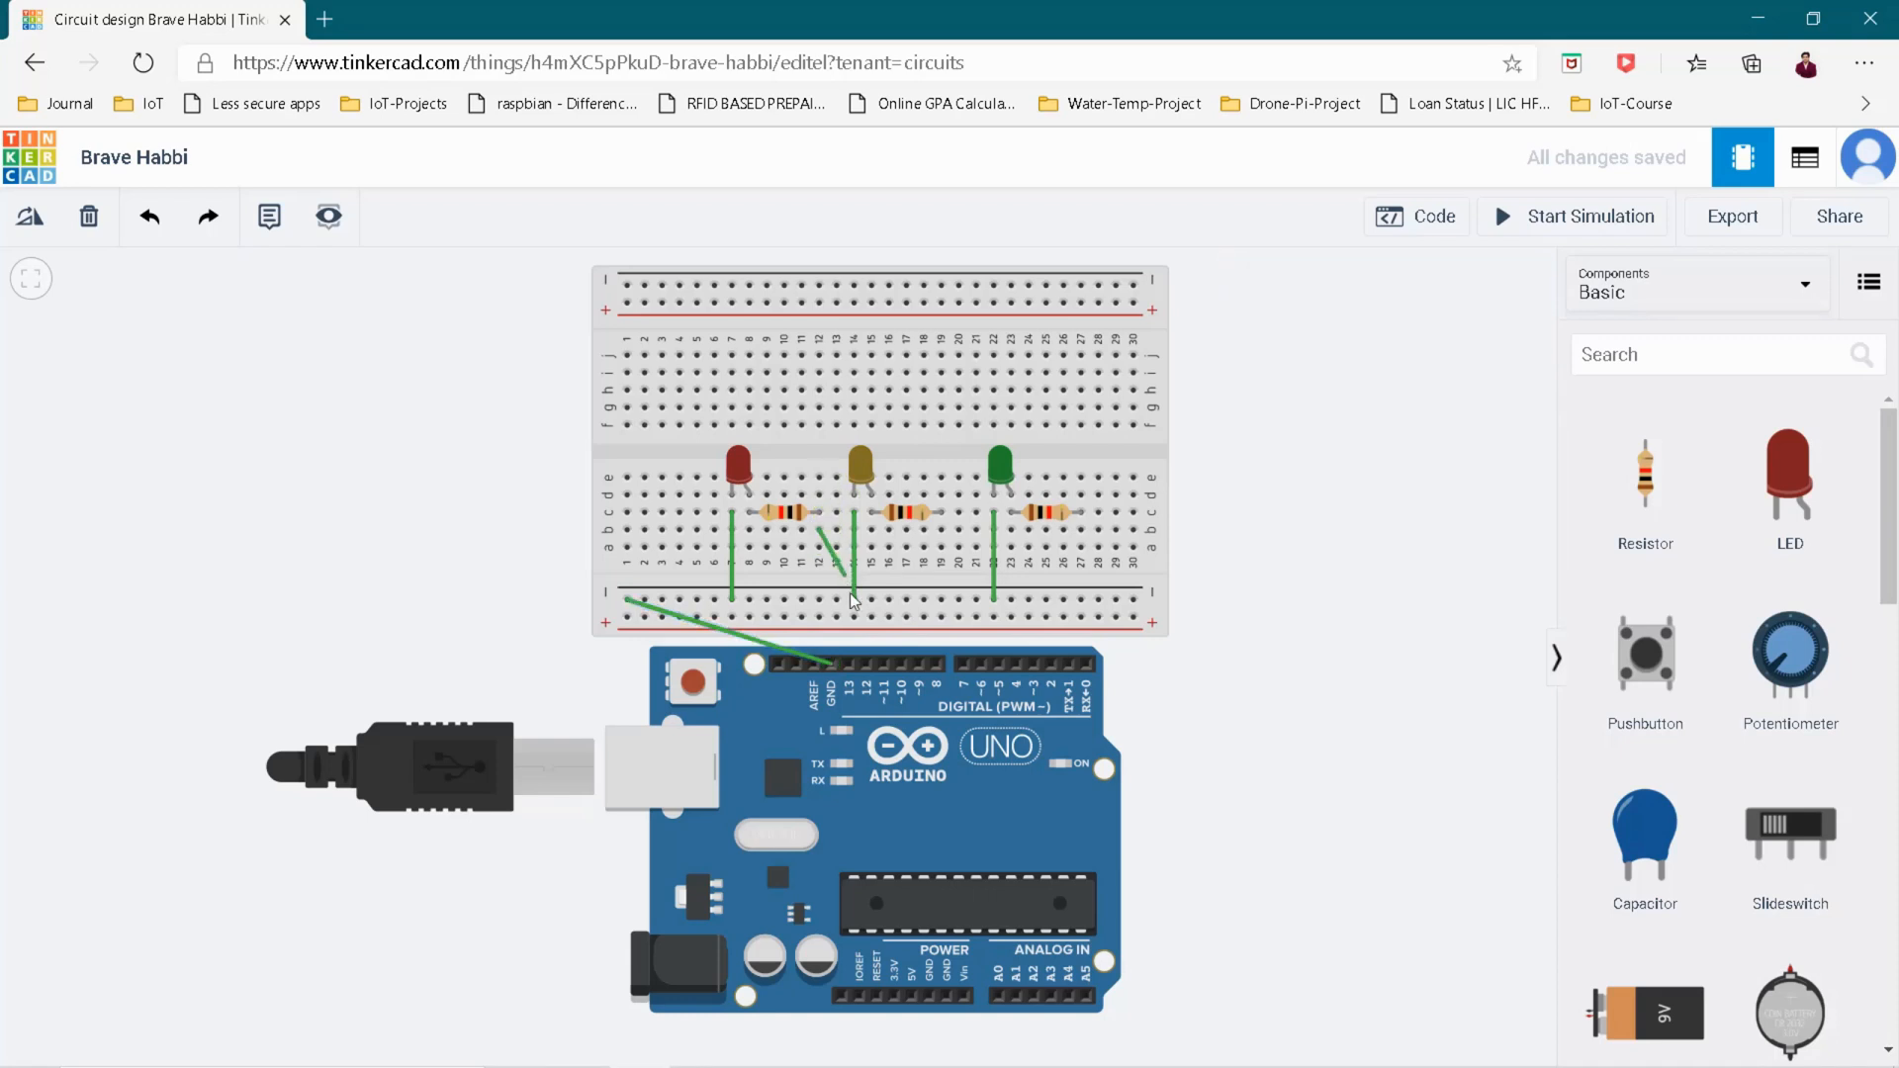
click(849, 667)
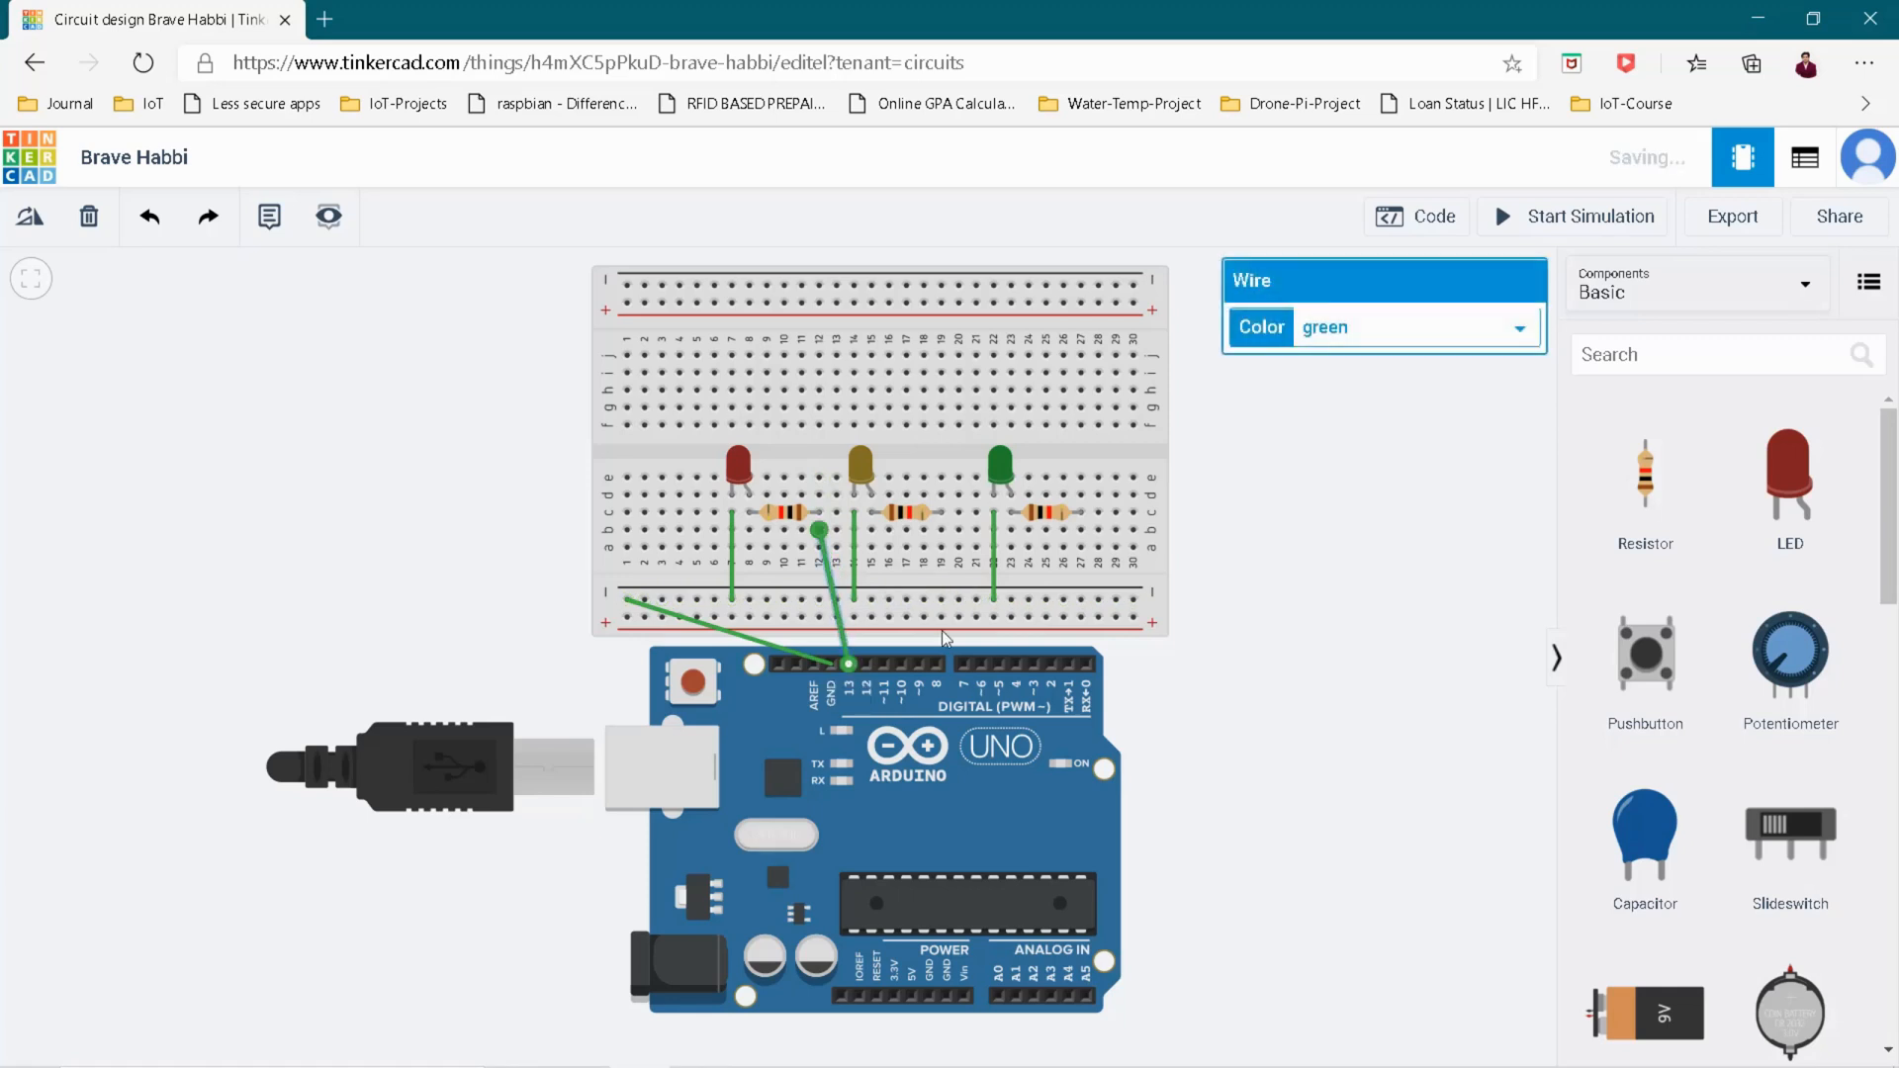
click(942, 530)
click(866, 664)
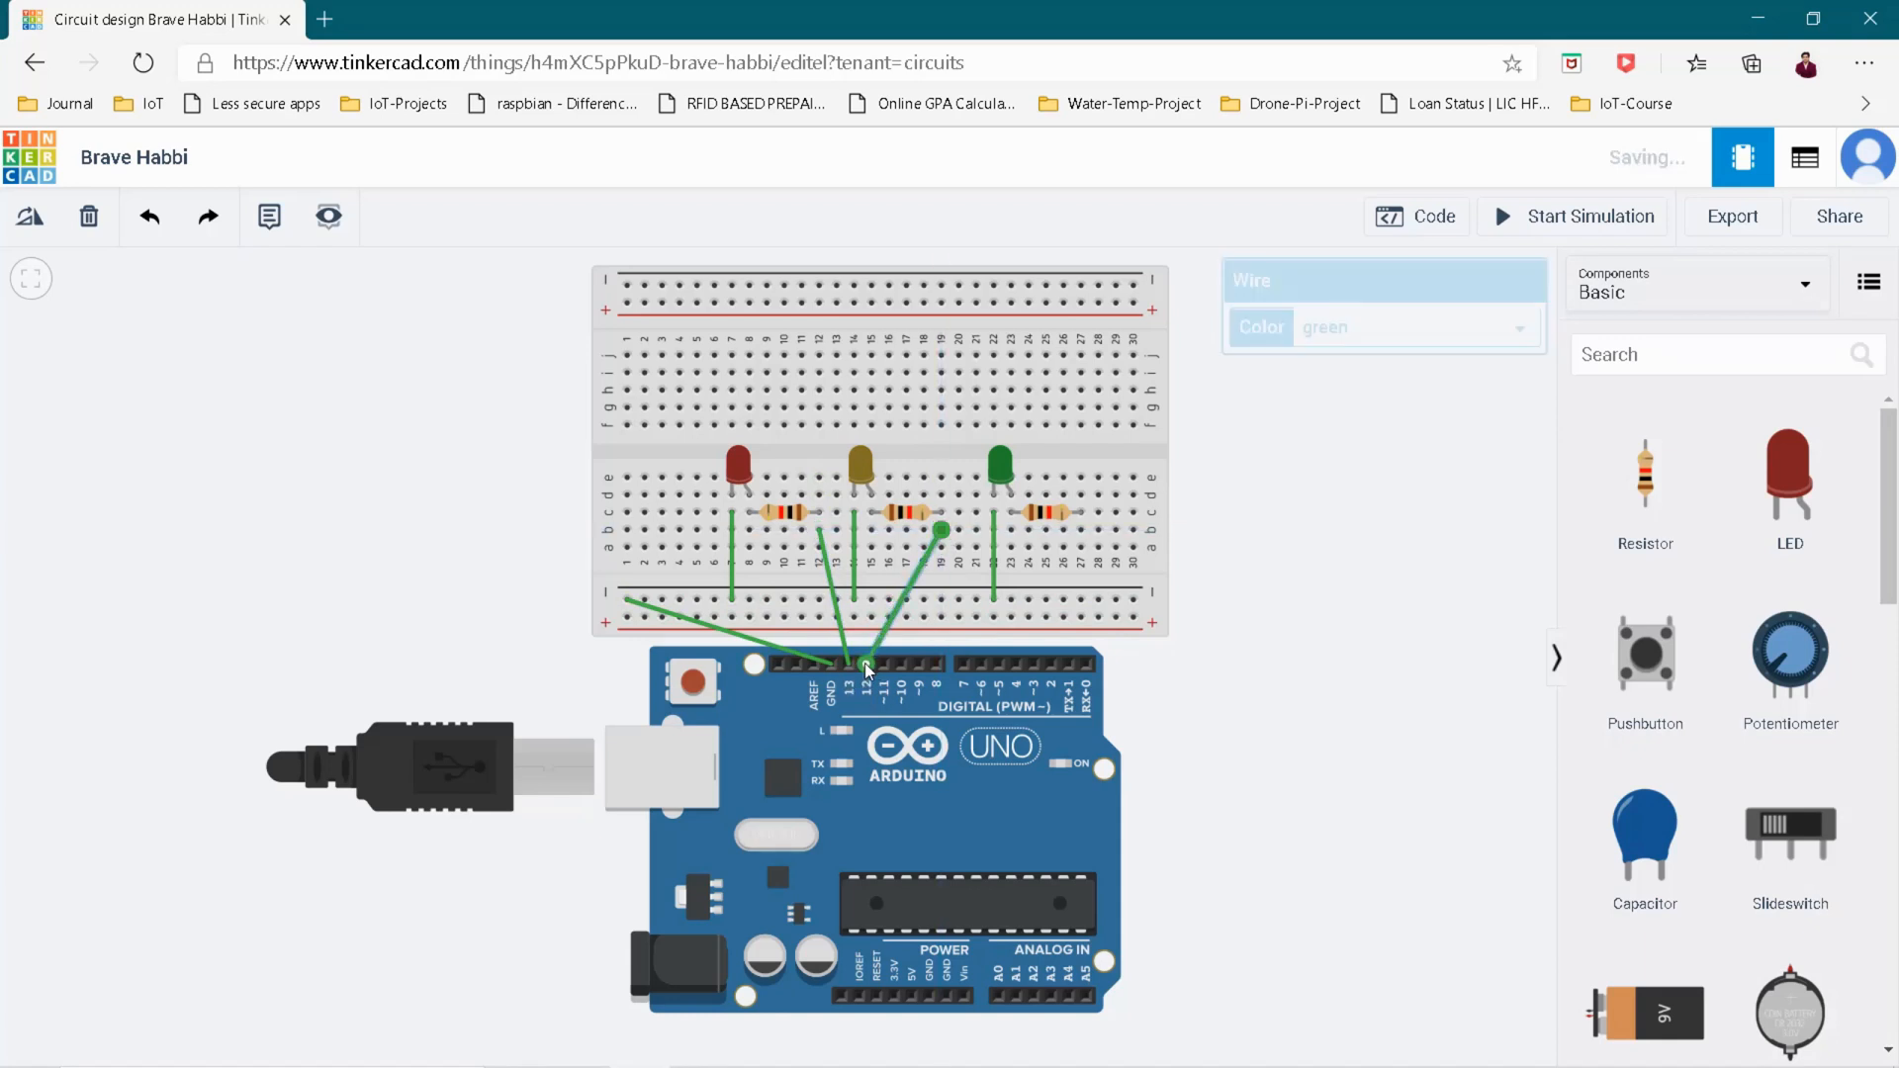
click(1081, 531)
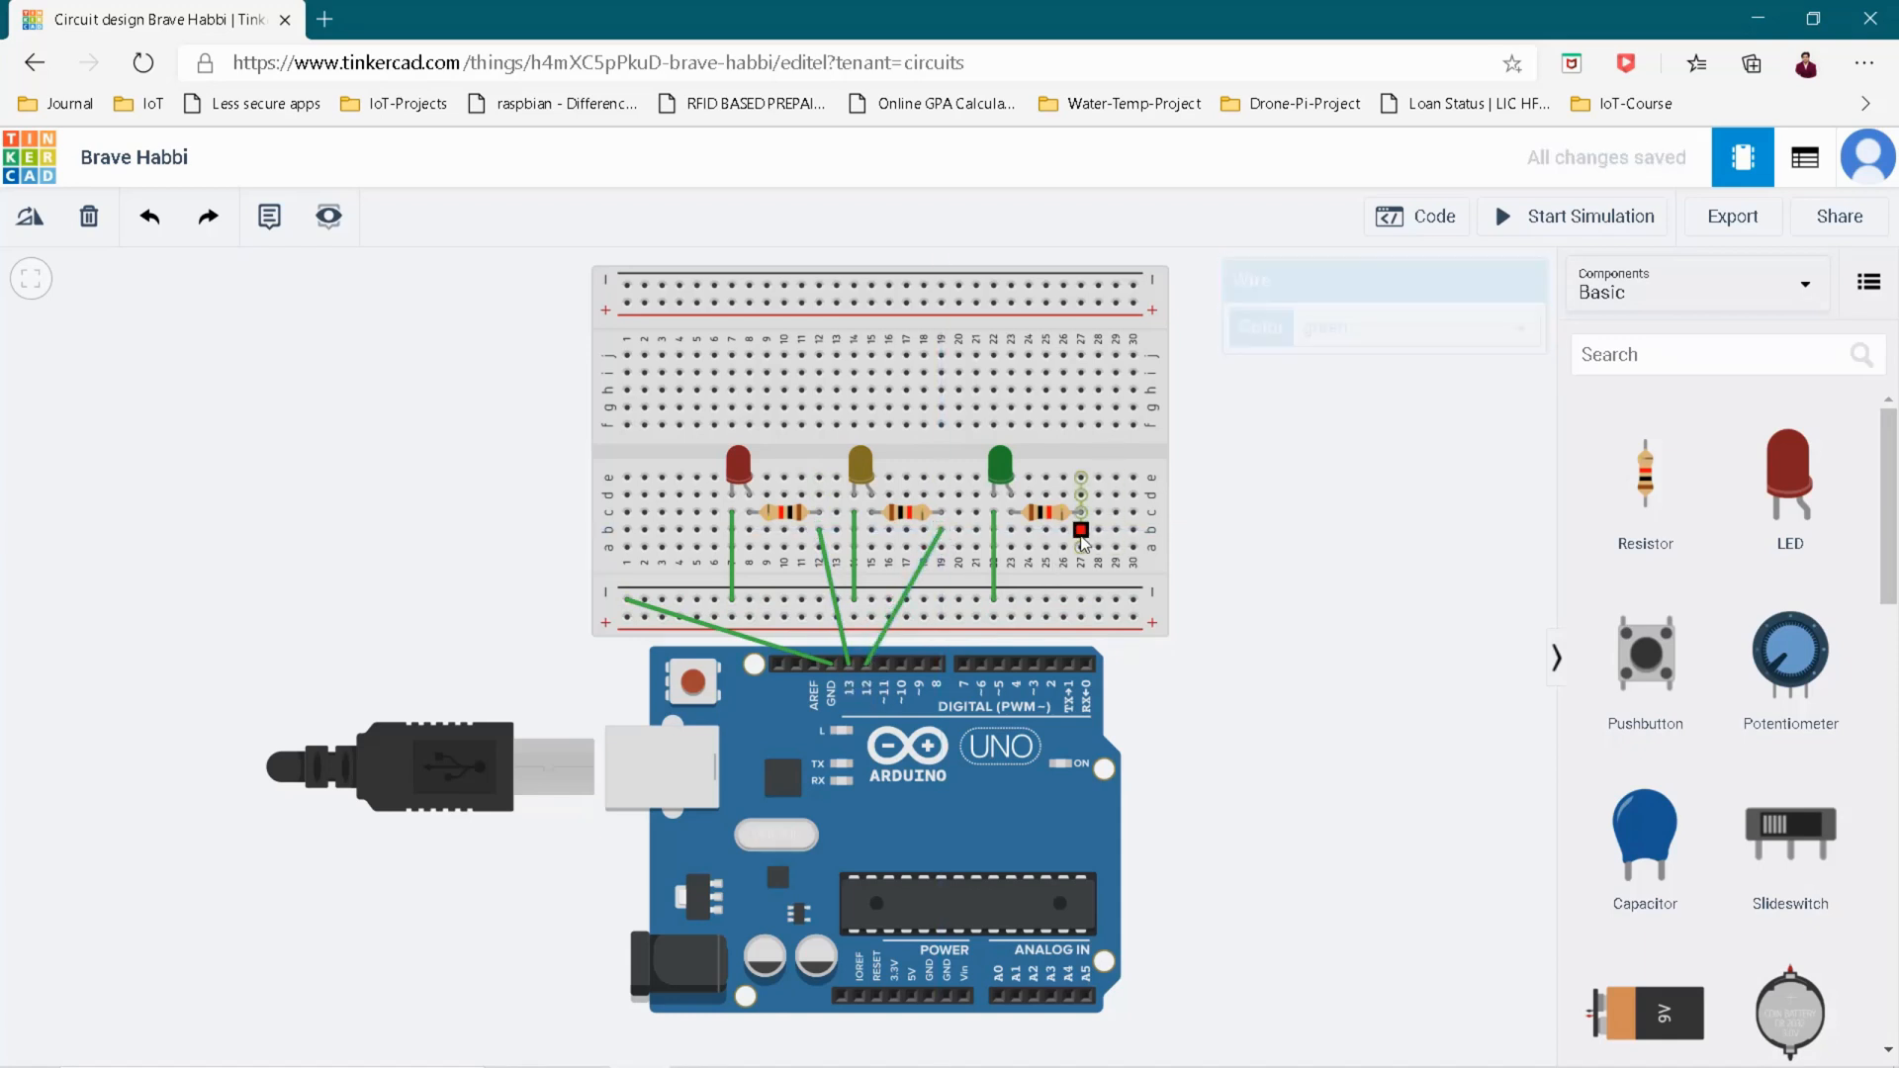
click(937, 661)
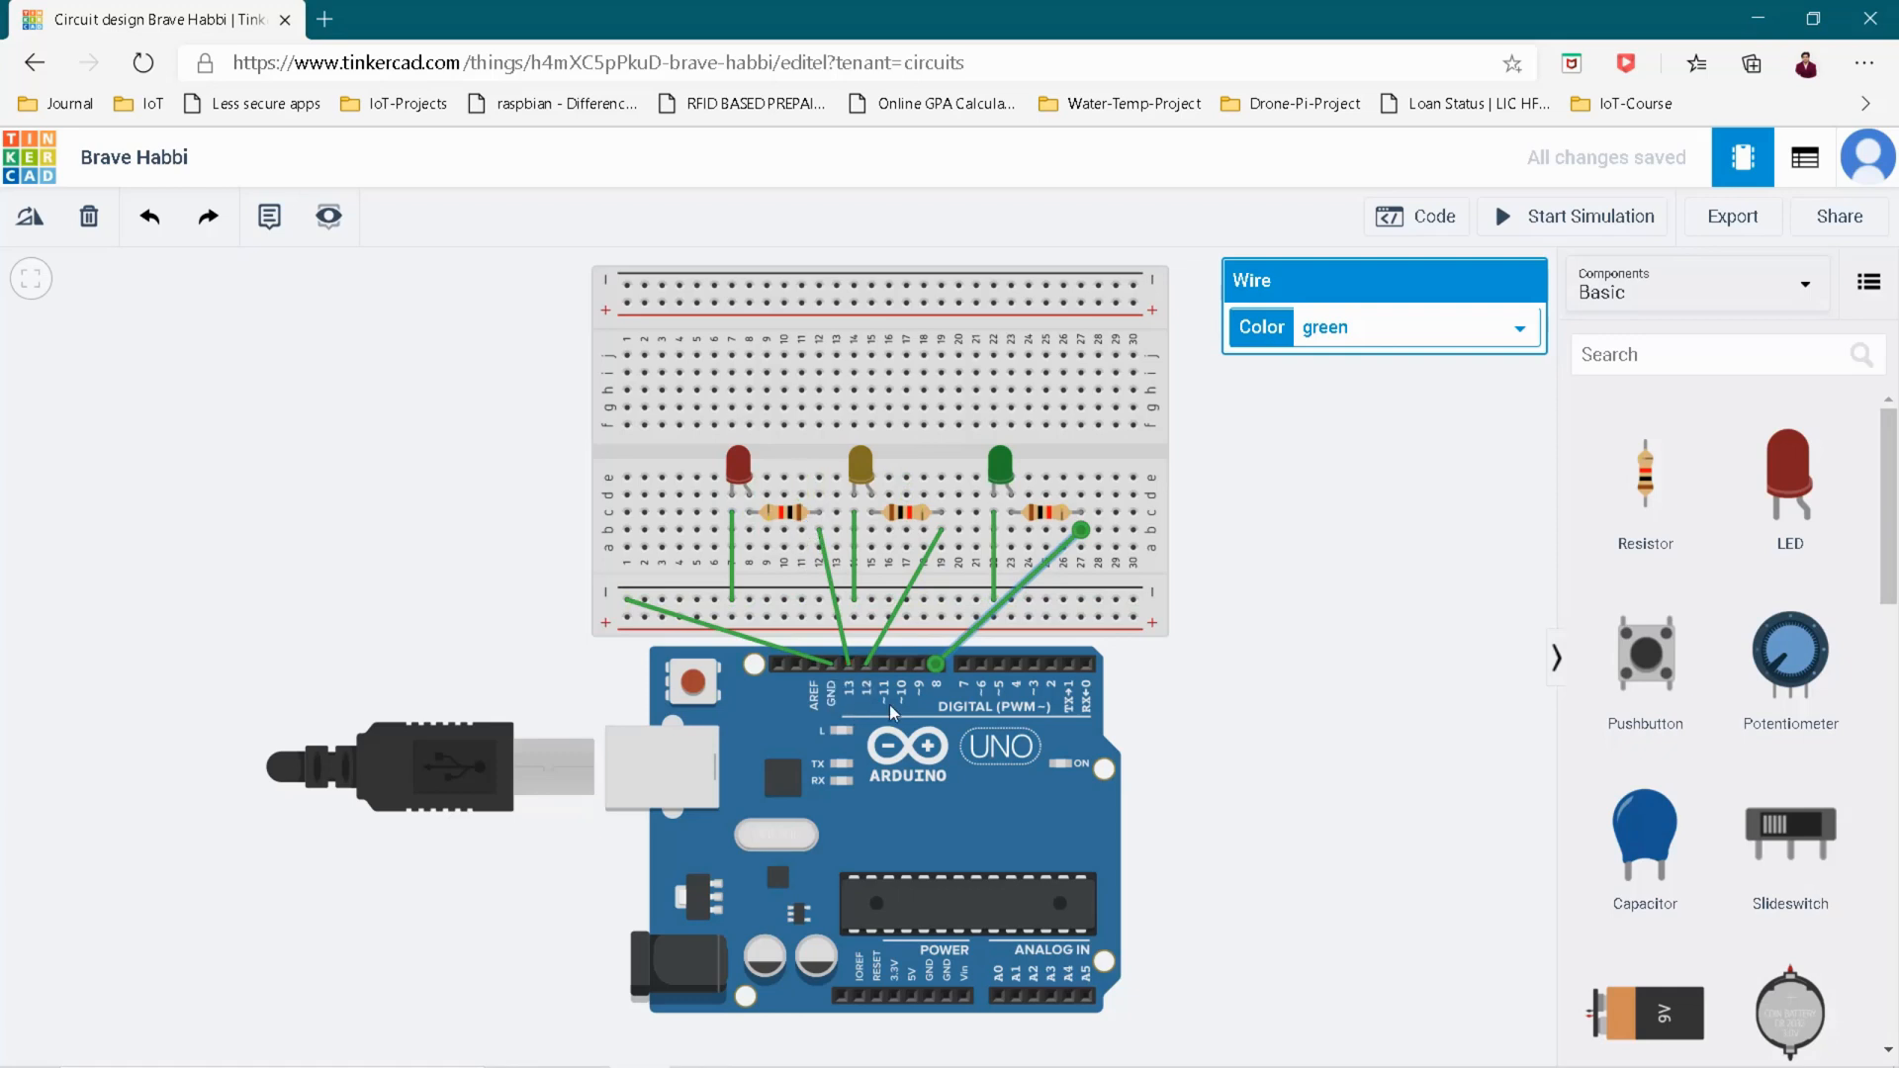
click(1344, 574)
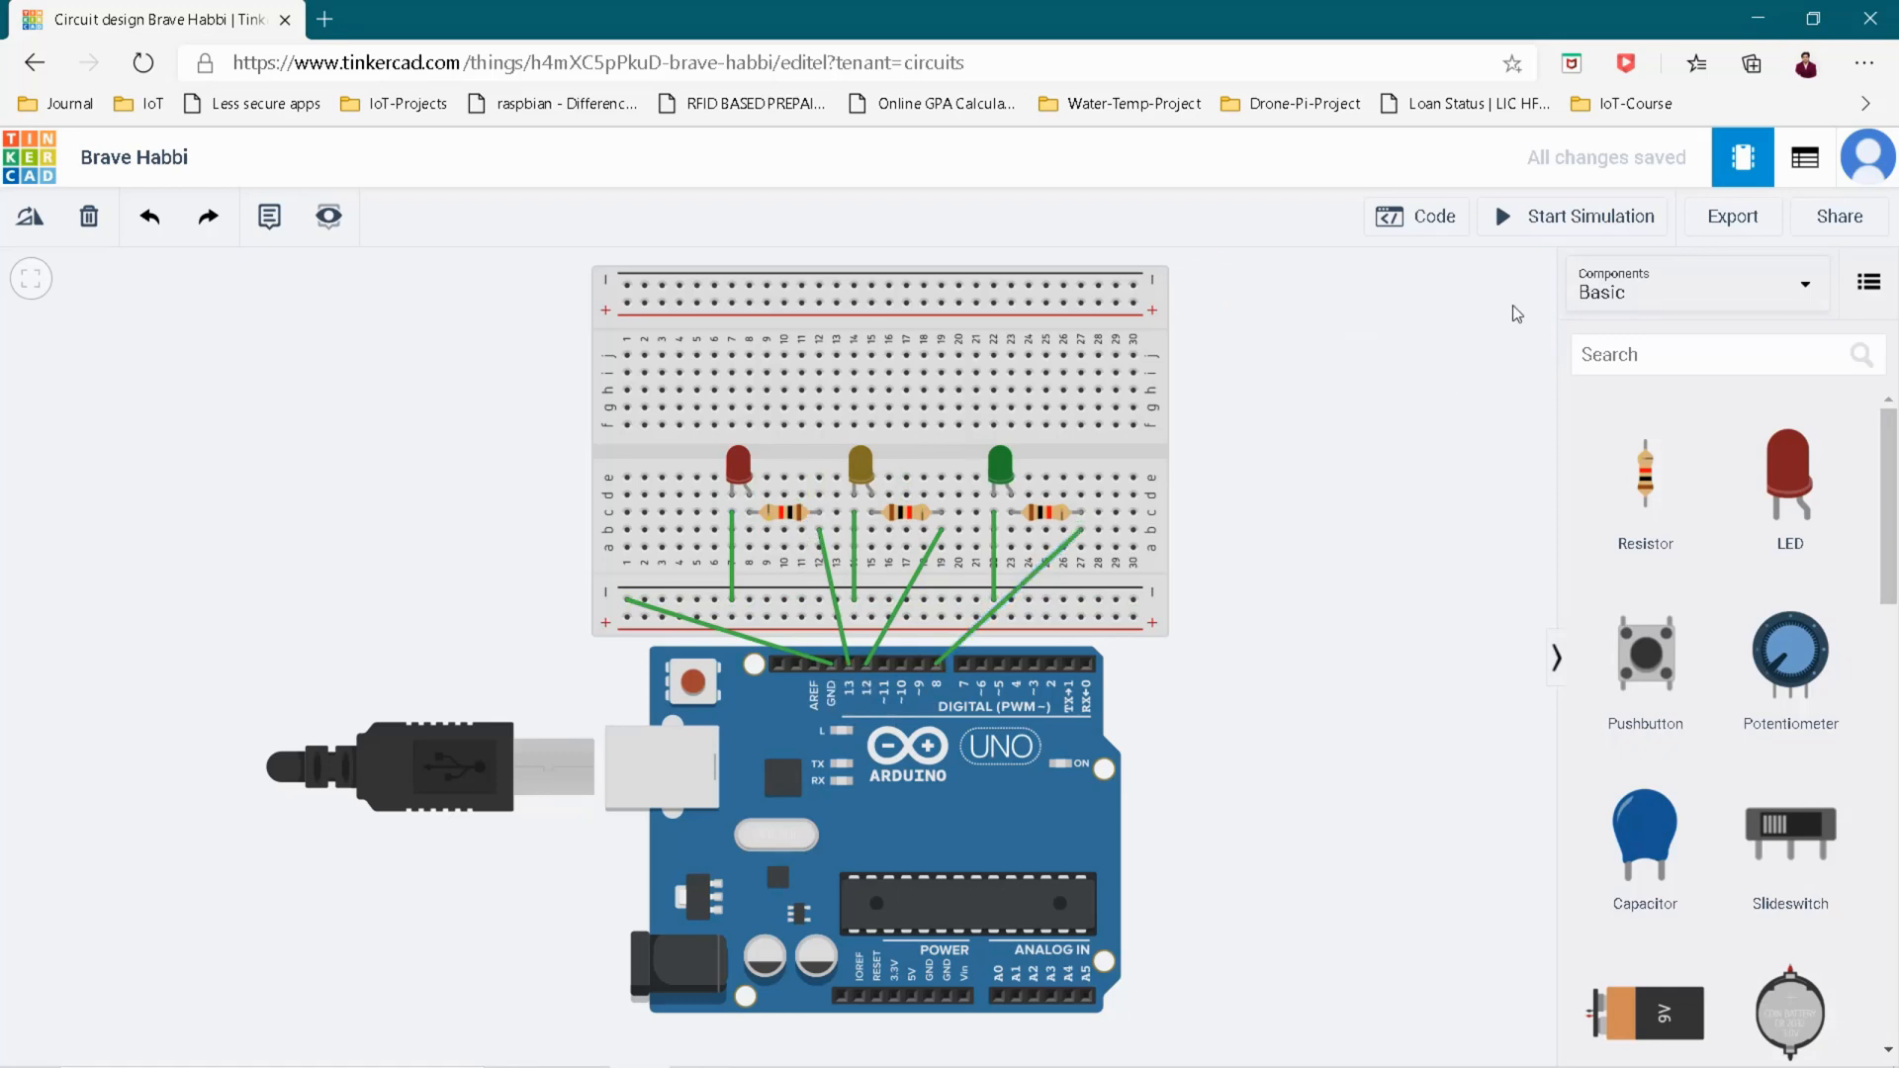
- In the block code editor, delete the default blink blocks and add an output block setting pin 13 to HIGH
click(1439, 220)
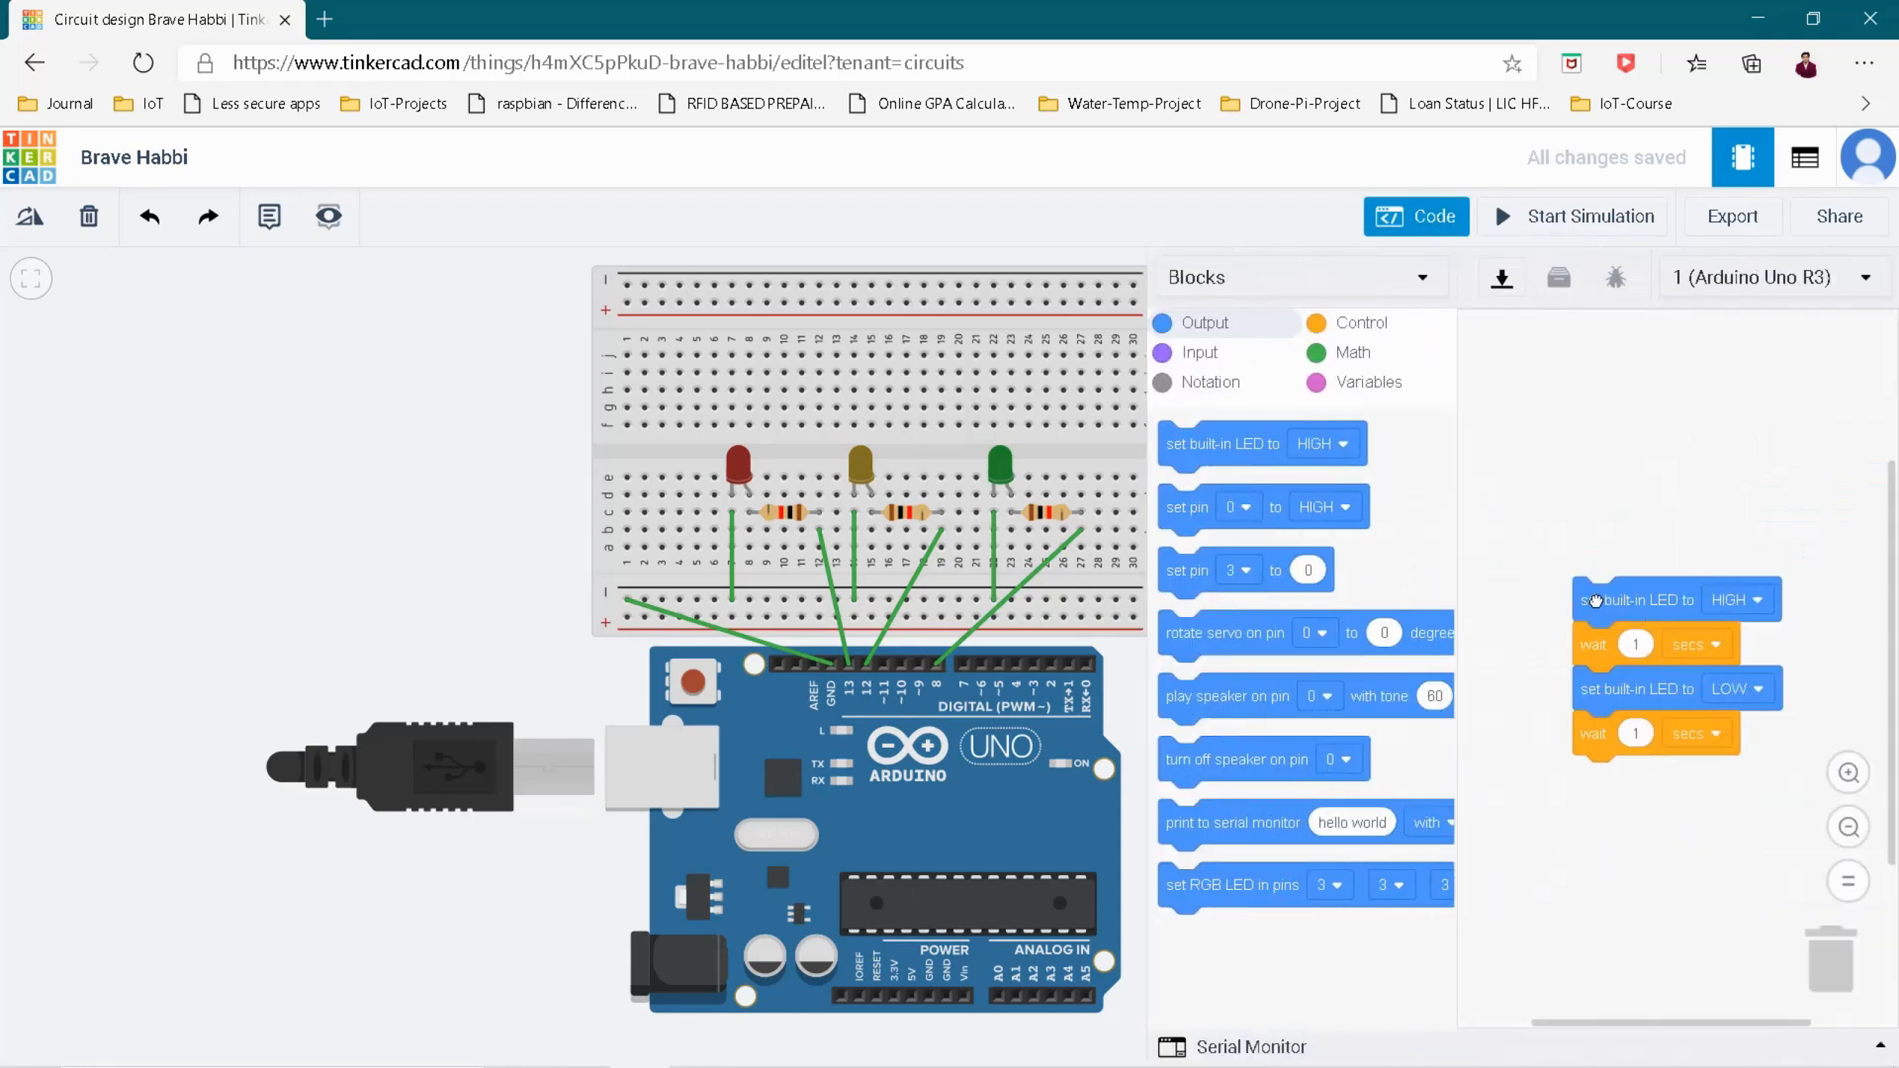
drag(1595, 601, 1830, 944)
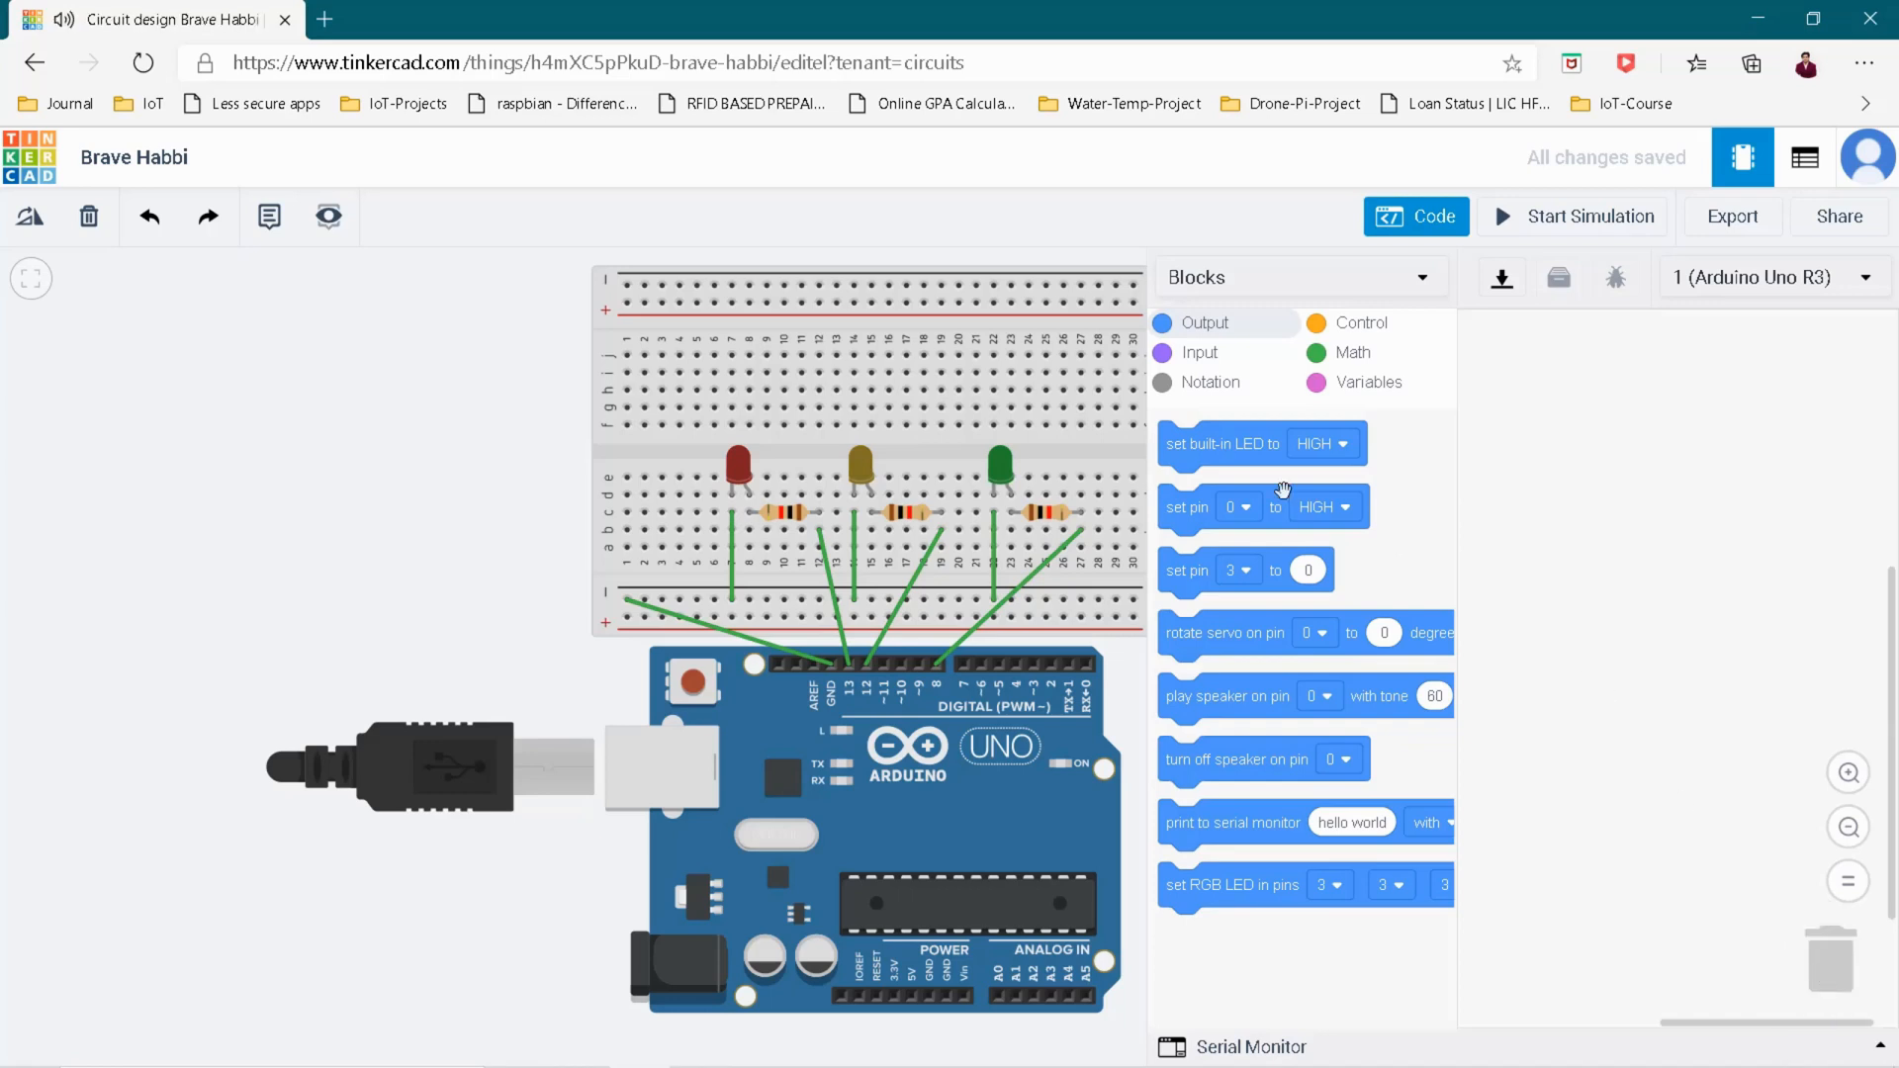
drag(1179, 514, 1536, 481)
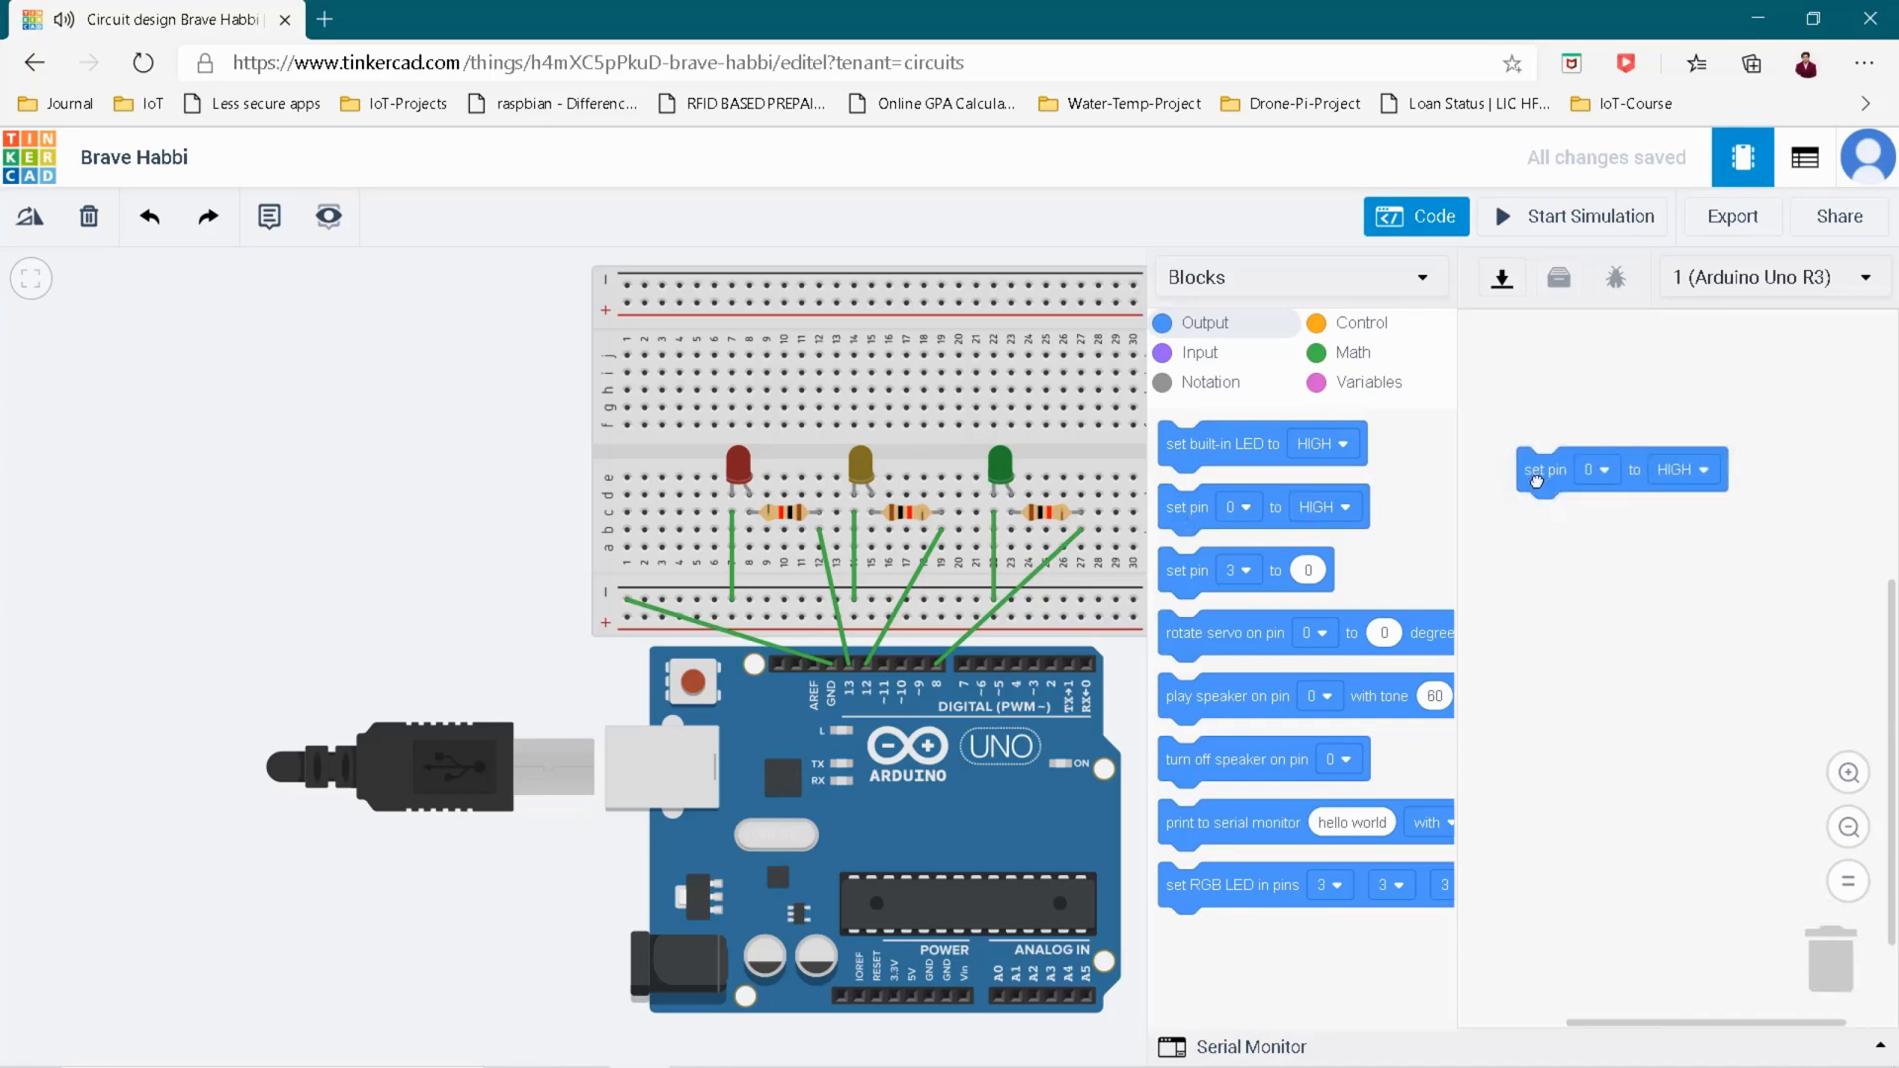
click(1607, 471)
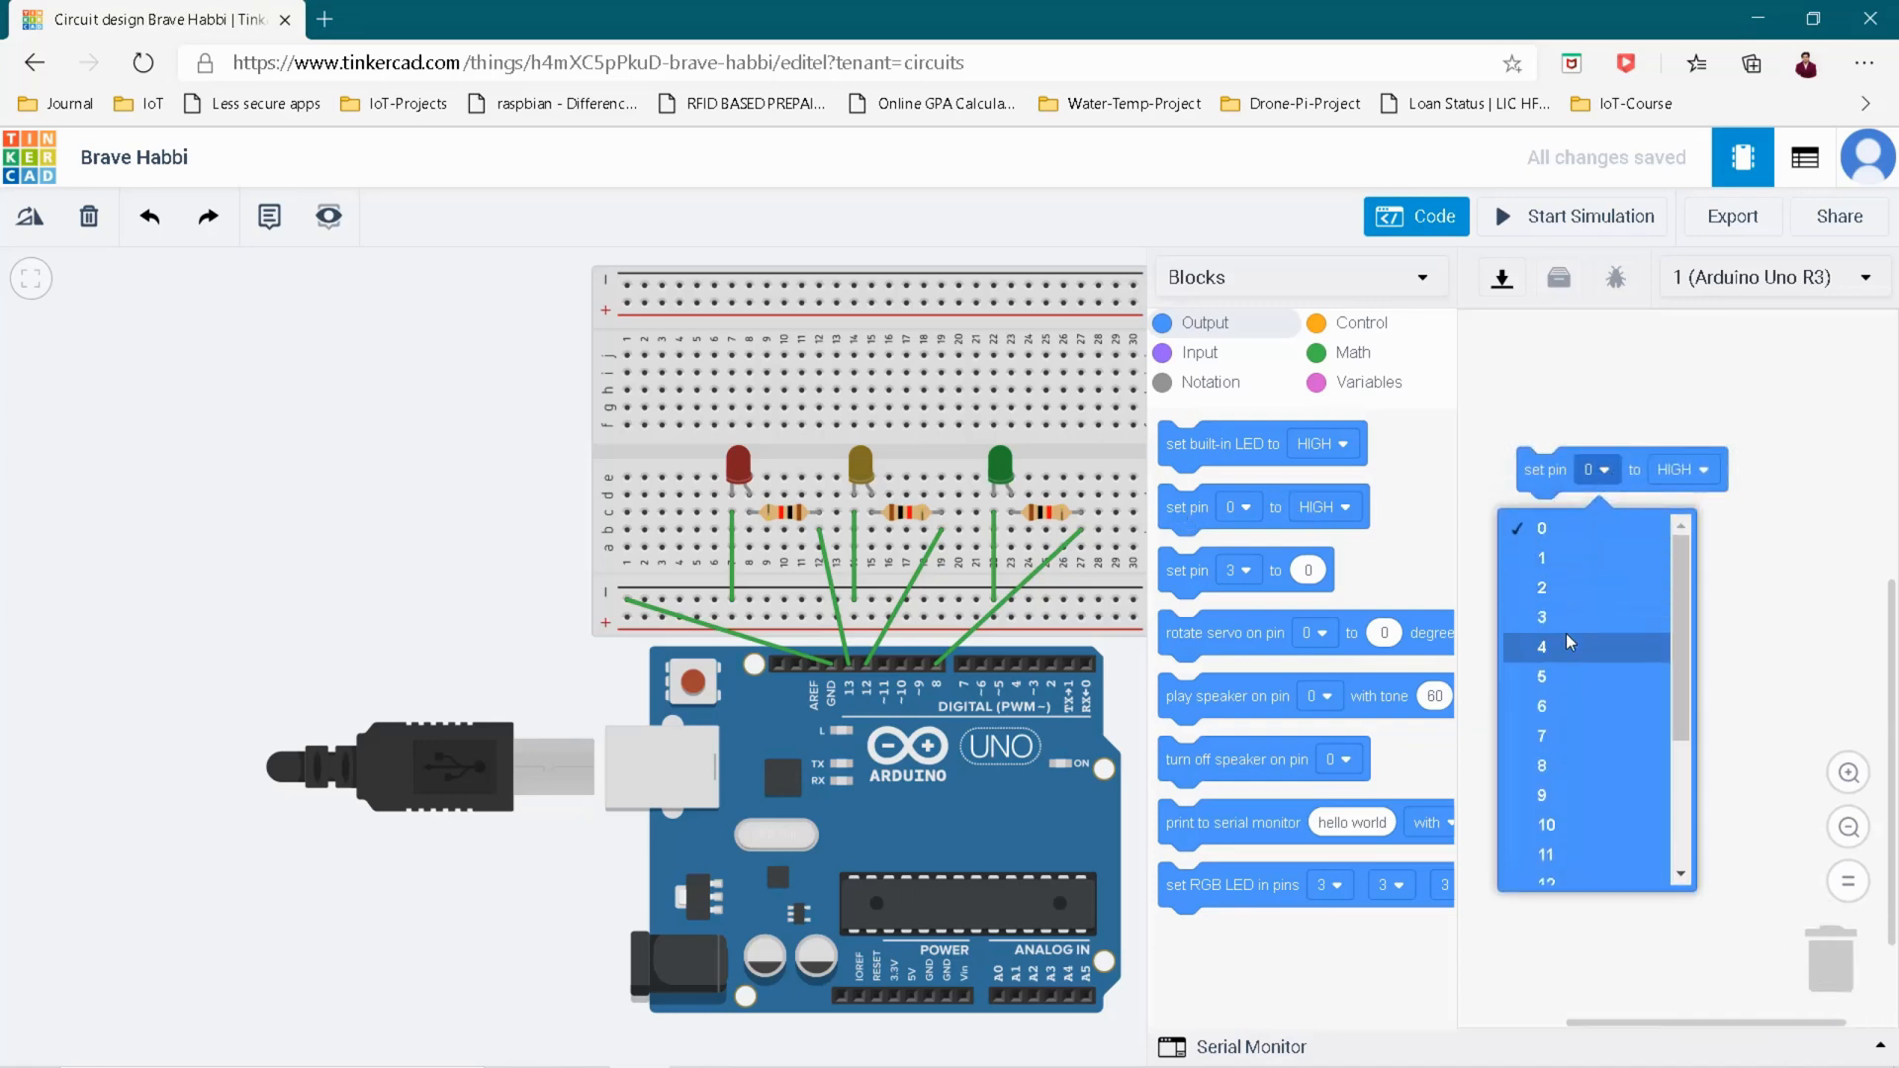
click(1681, 874)
click(1564, 868)
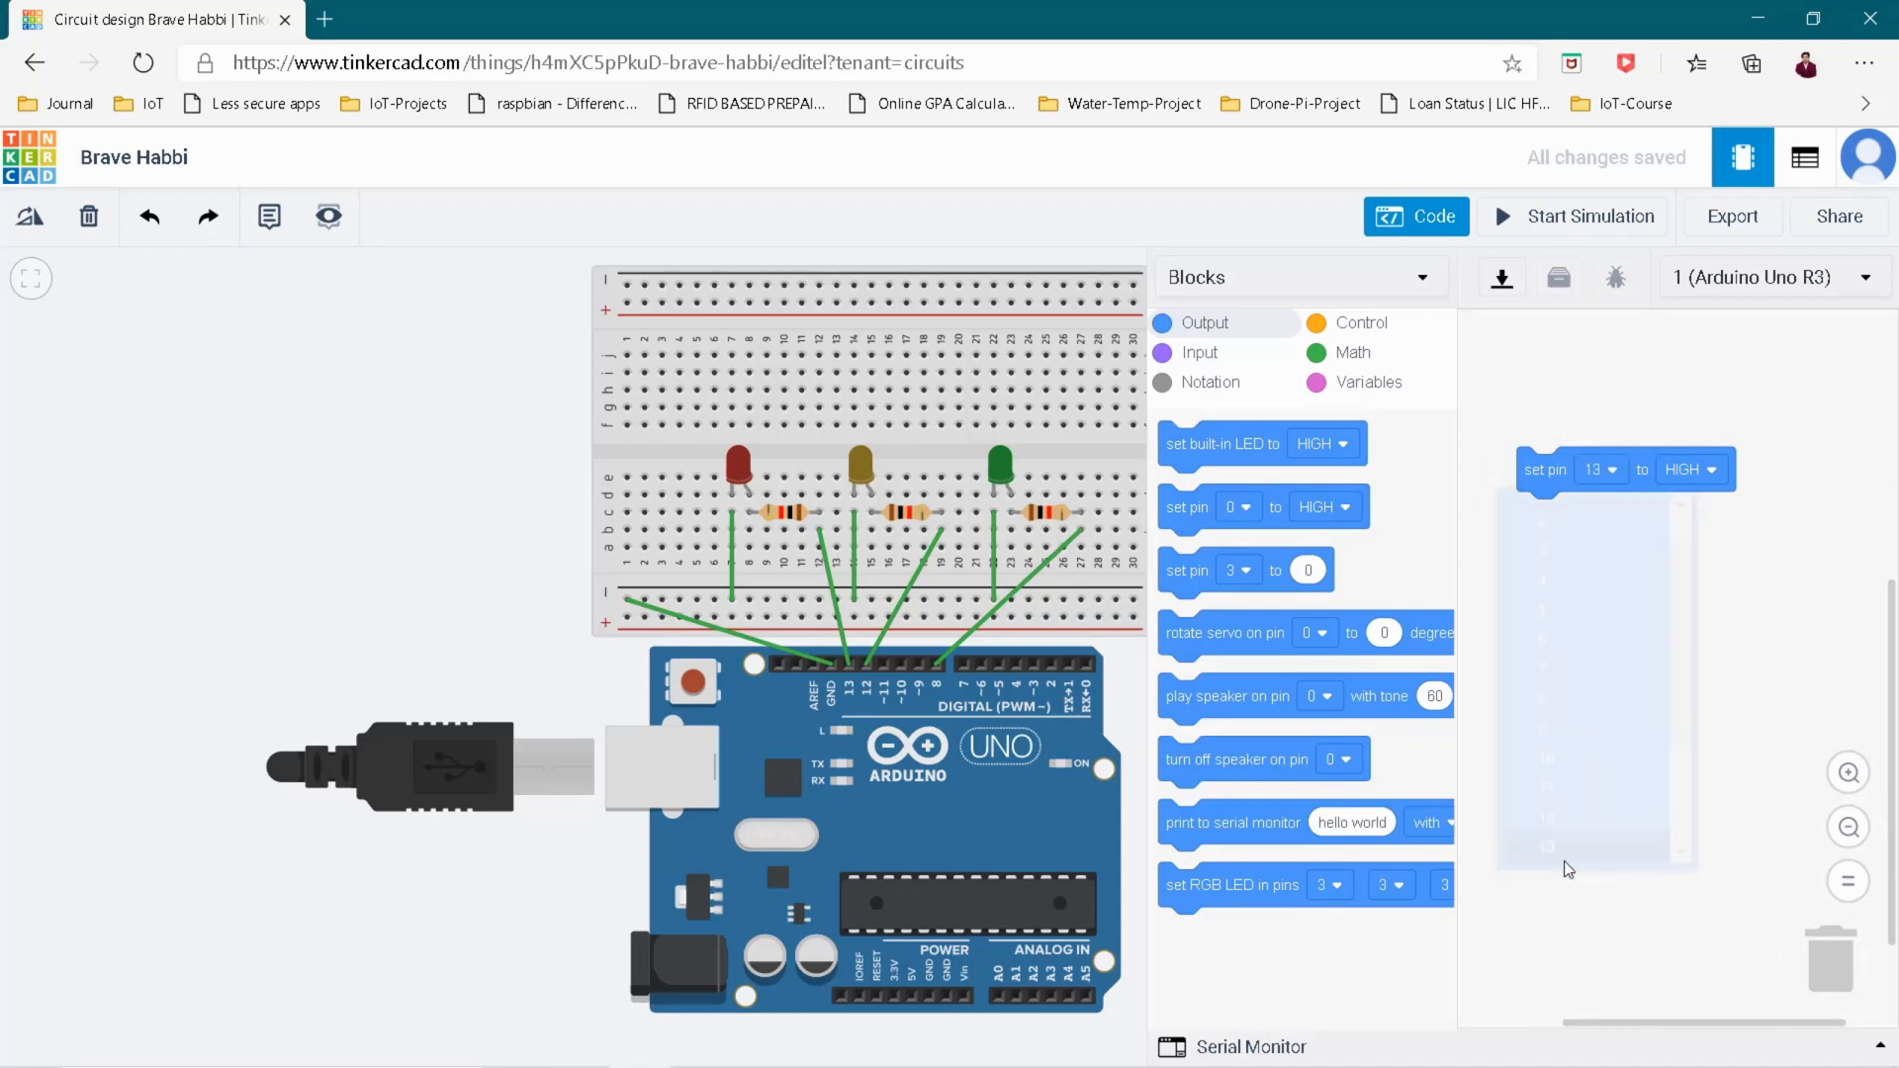
- Below the pin 13 HIGH block, add a 1-second wait followed by an output block setting pin 13 to LOW
click(1356, 332)
drag(1191, 453, 1543, 526)
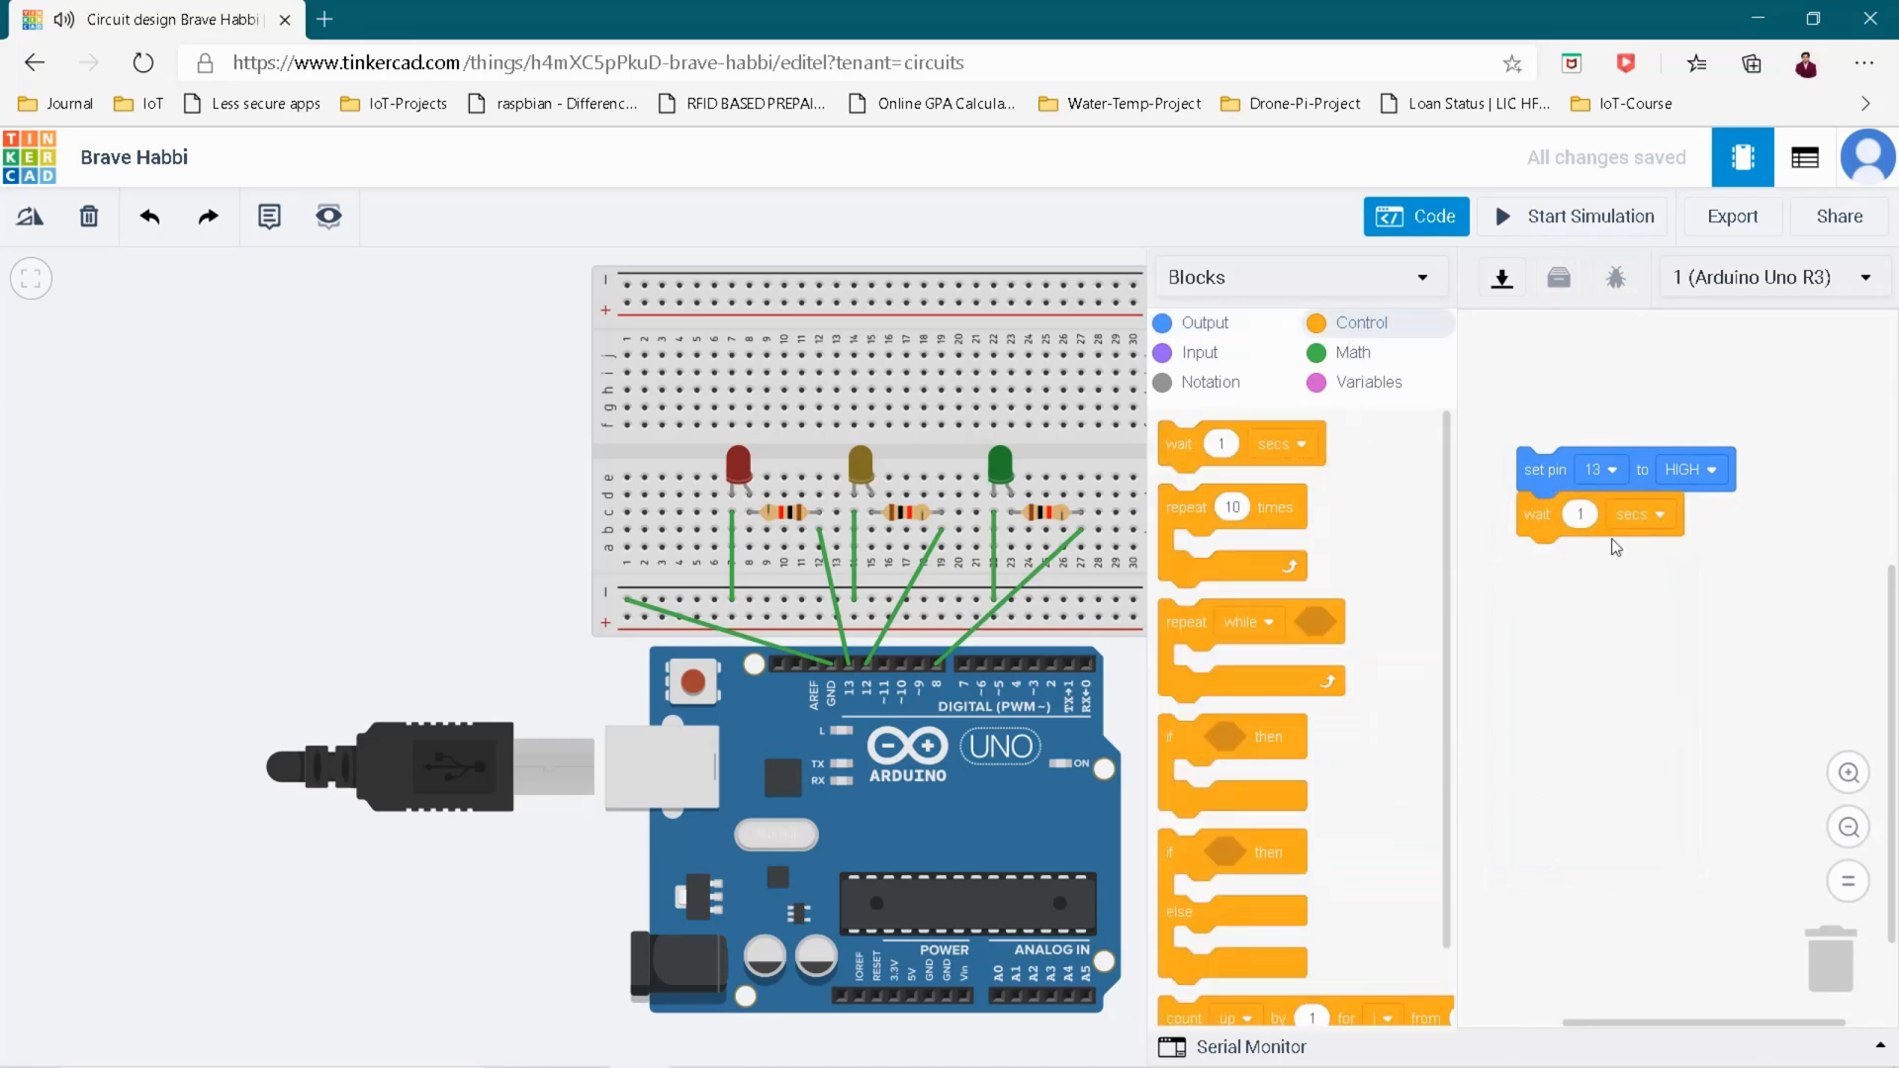
click(1205, 323)
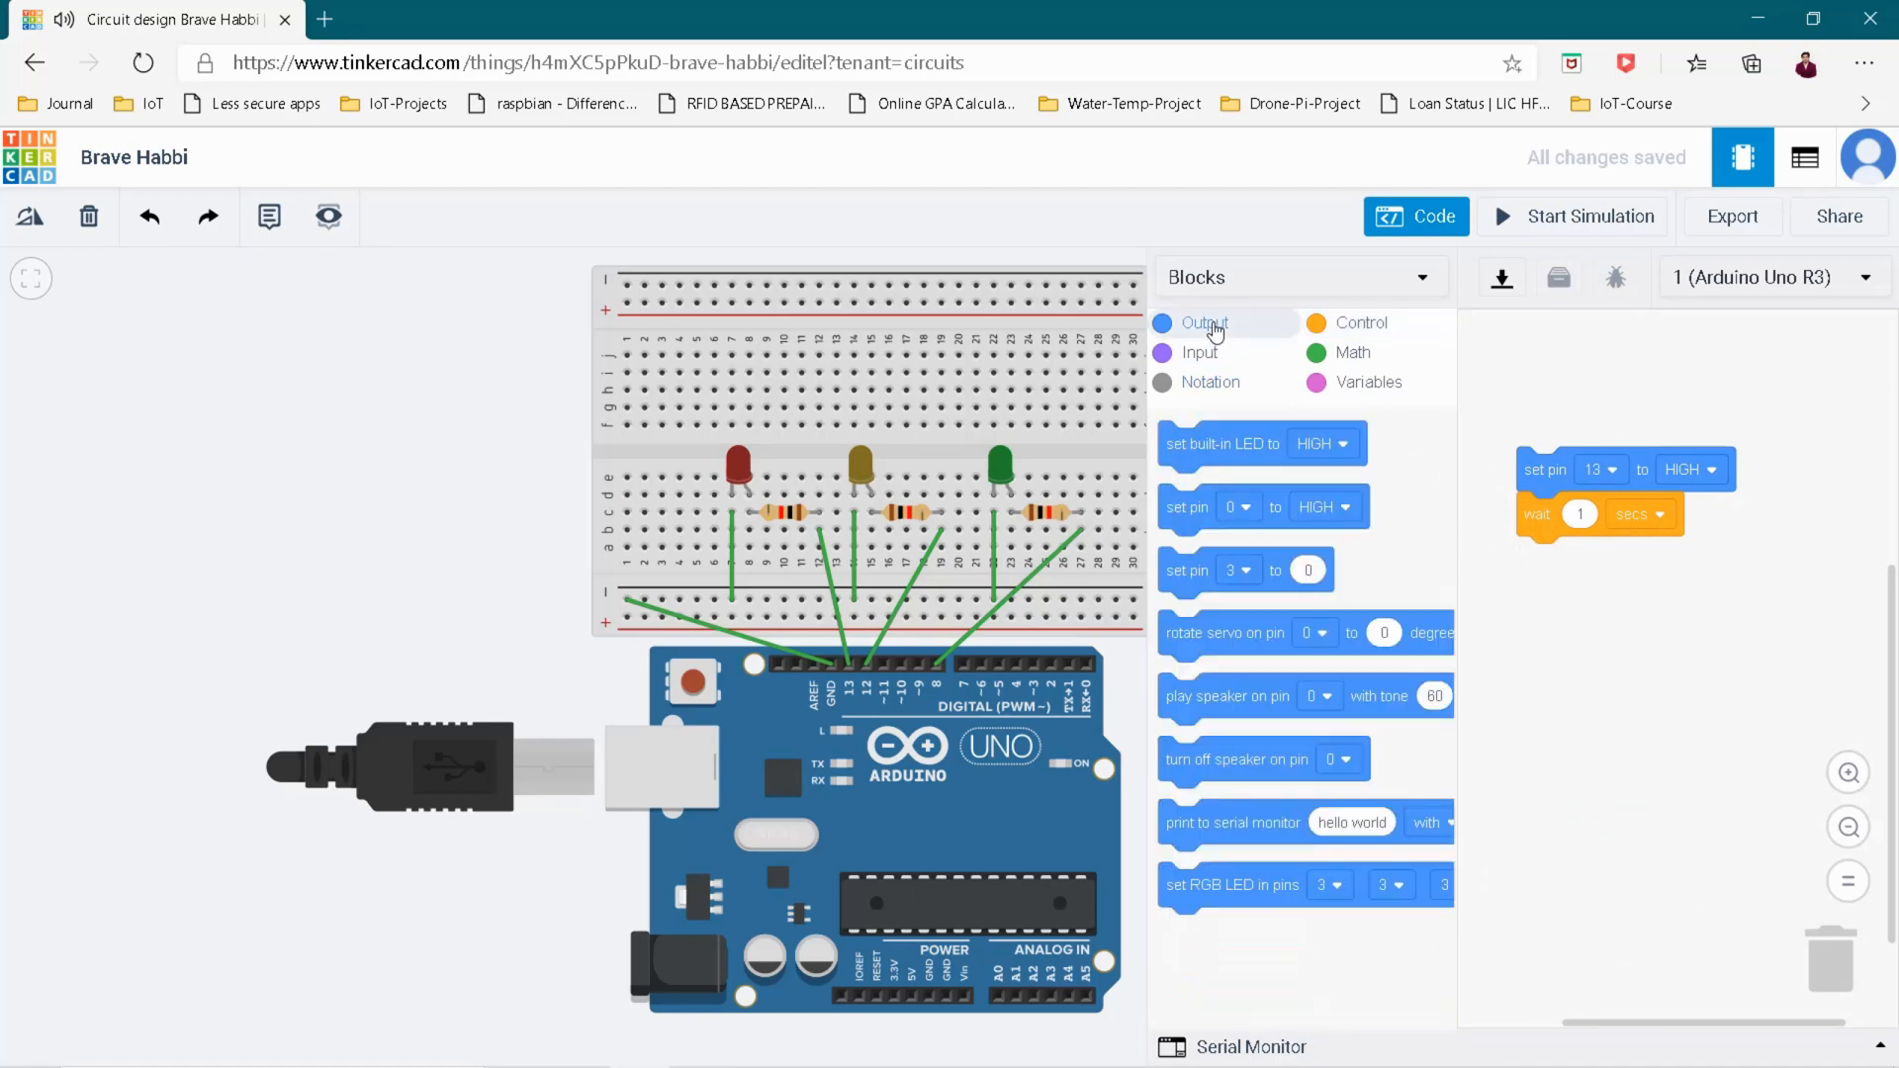
drag(1444, 556, 1574, 573)
click(1588, 560)
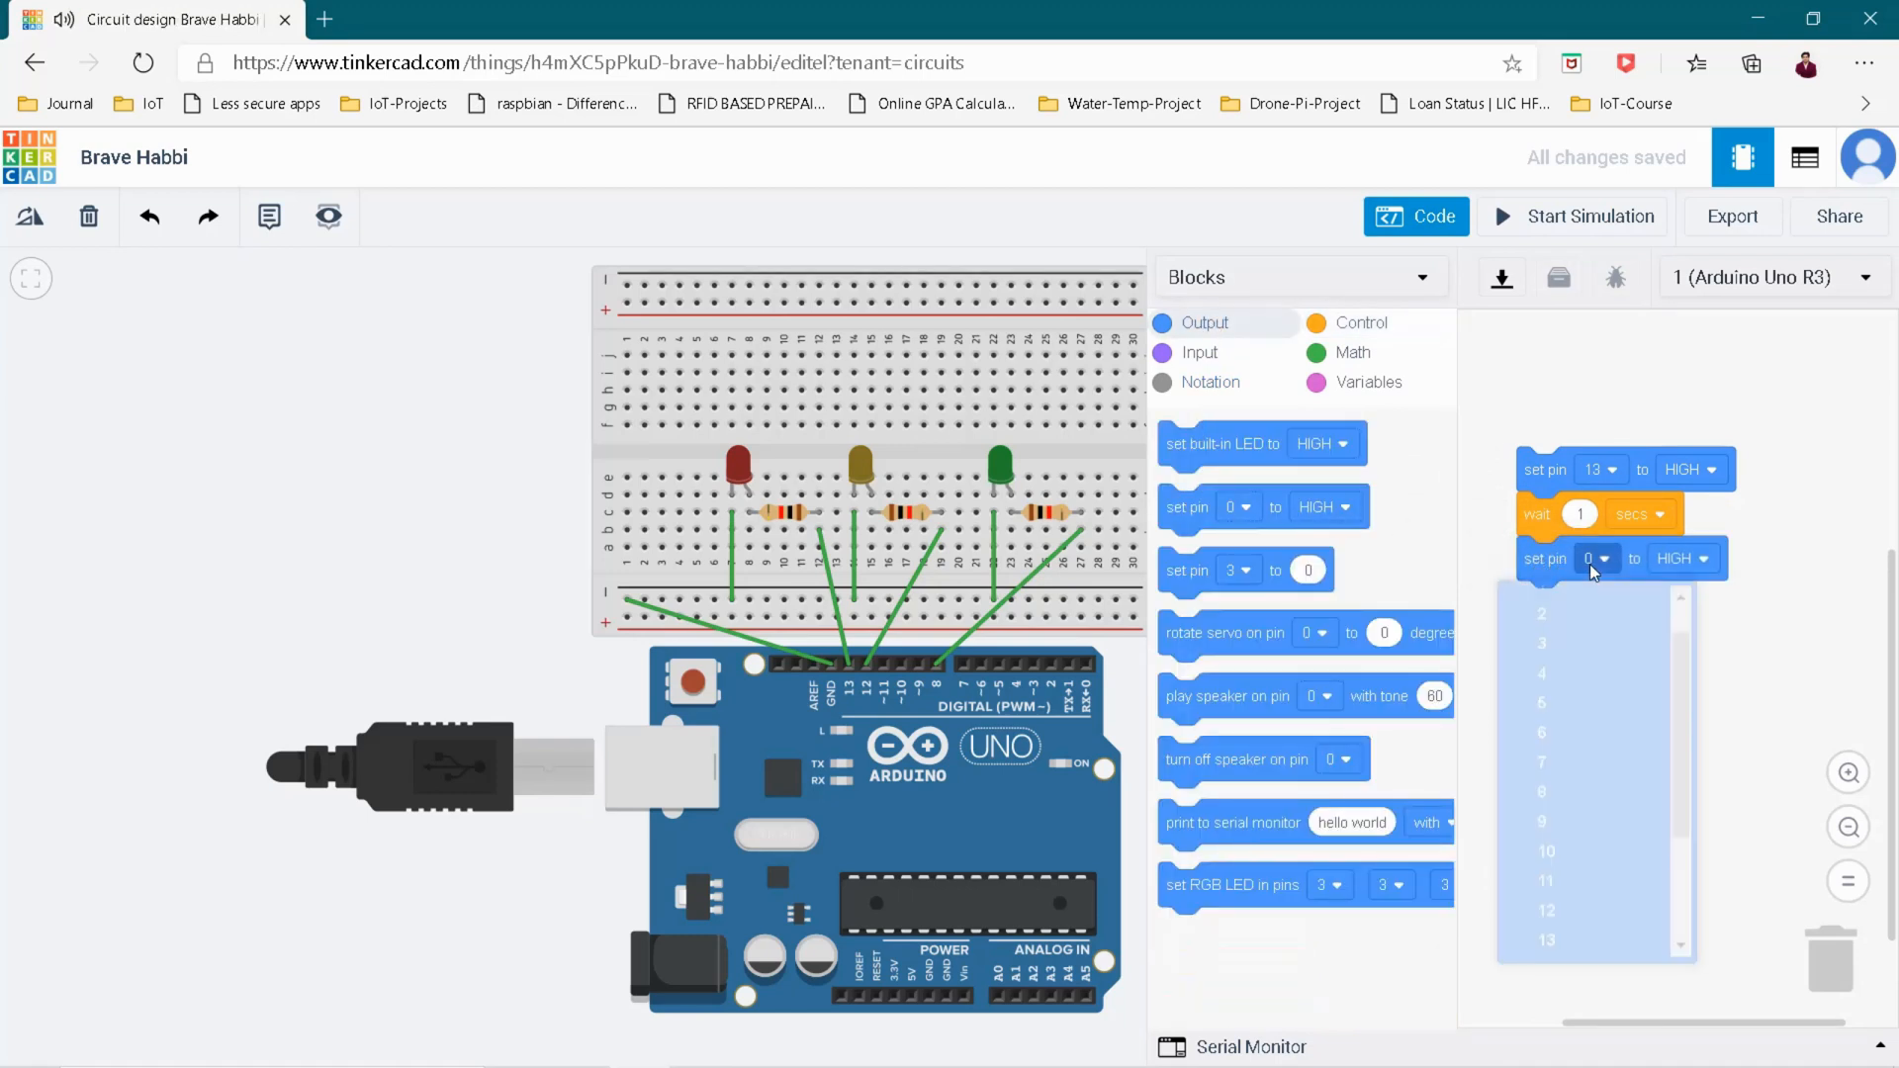
click(1549, 956)
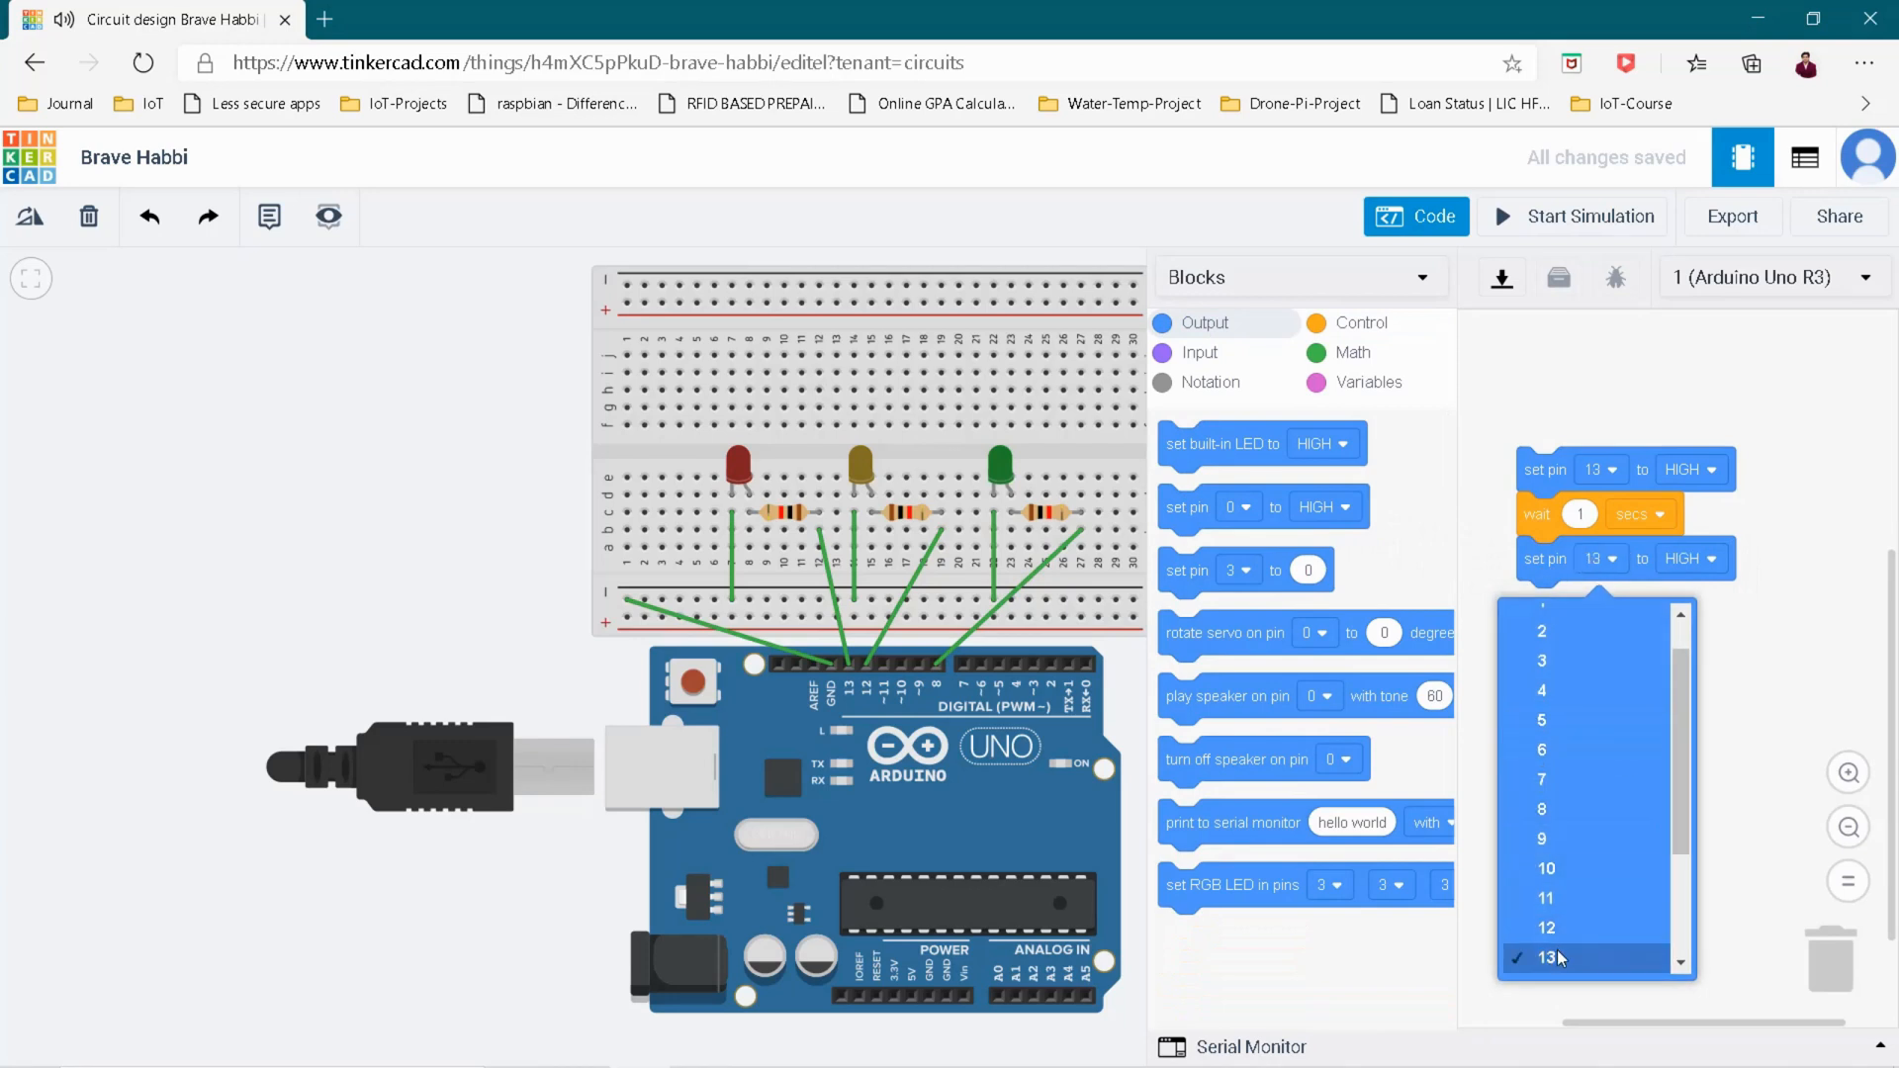
click(1721, 570)
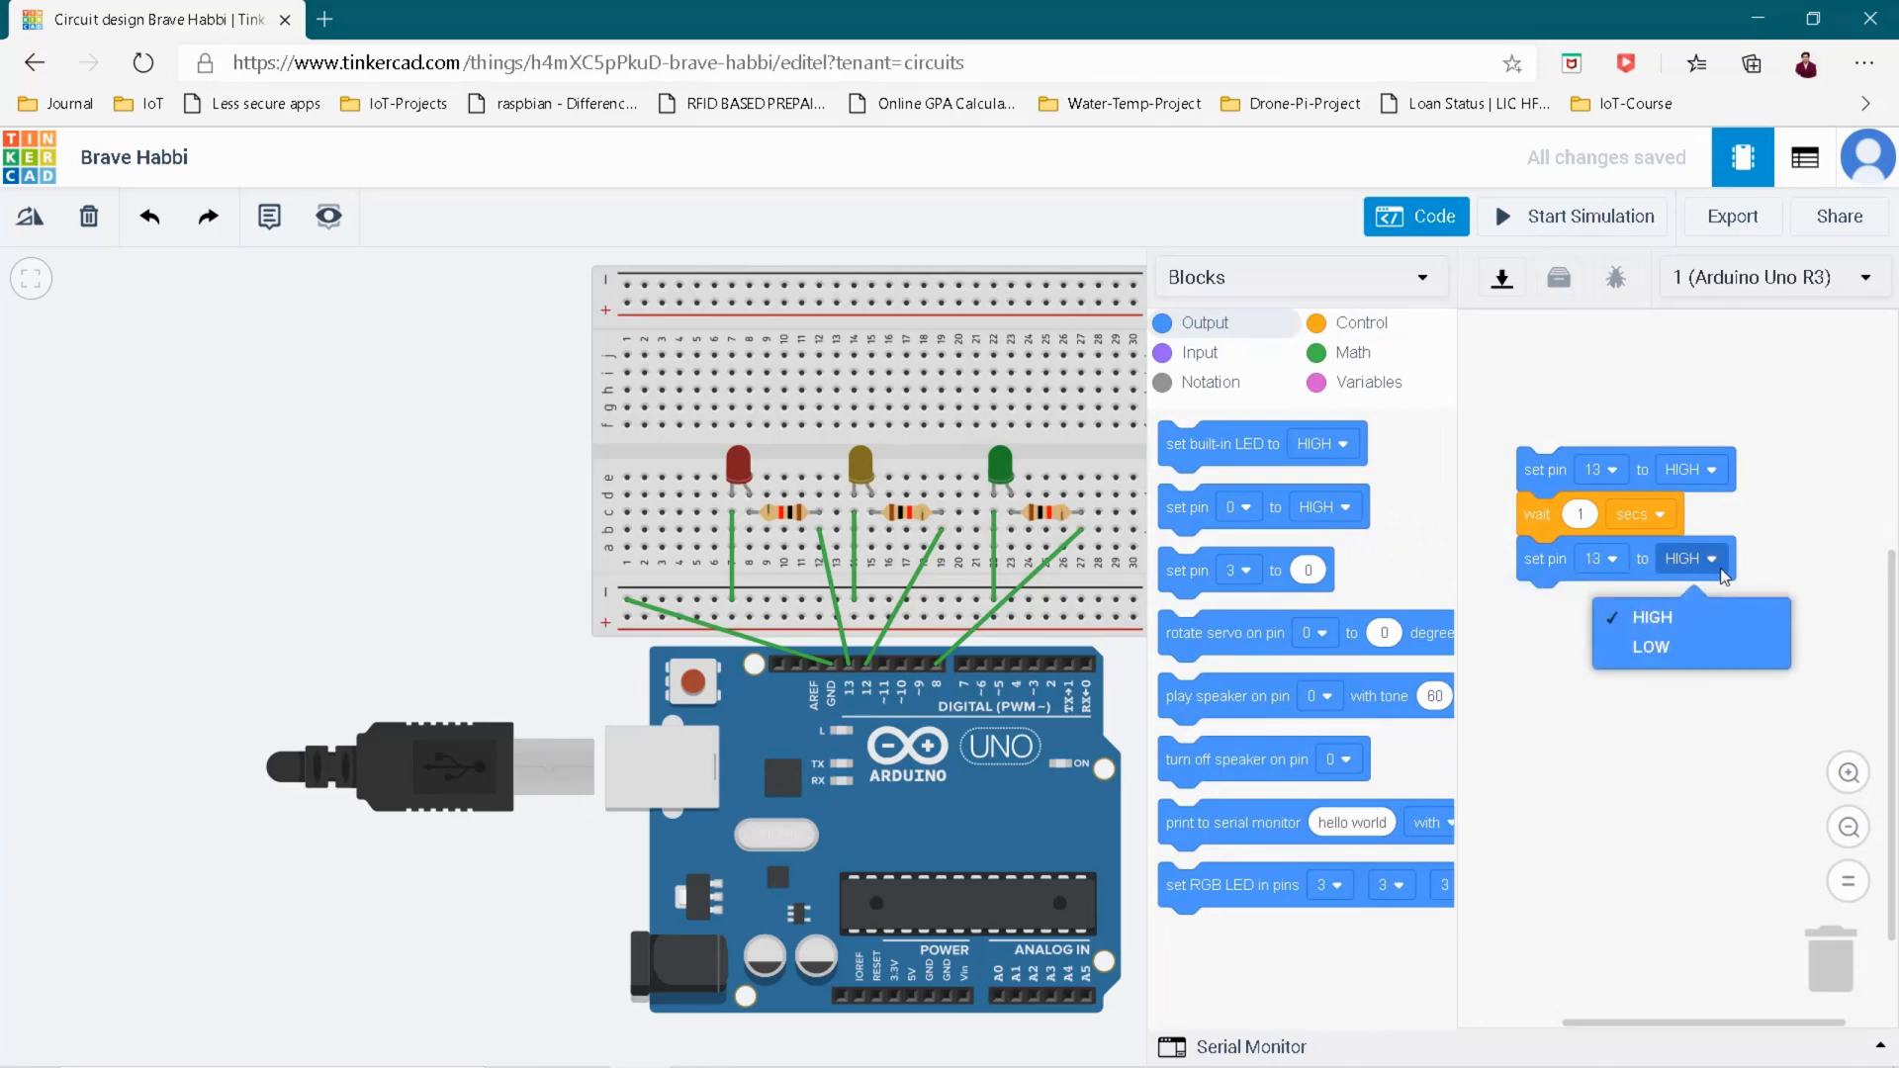
click(1683, 647)
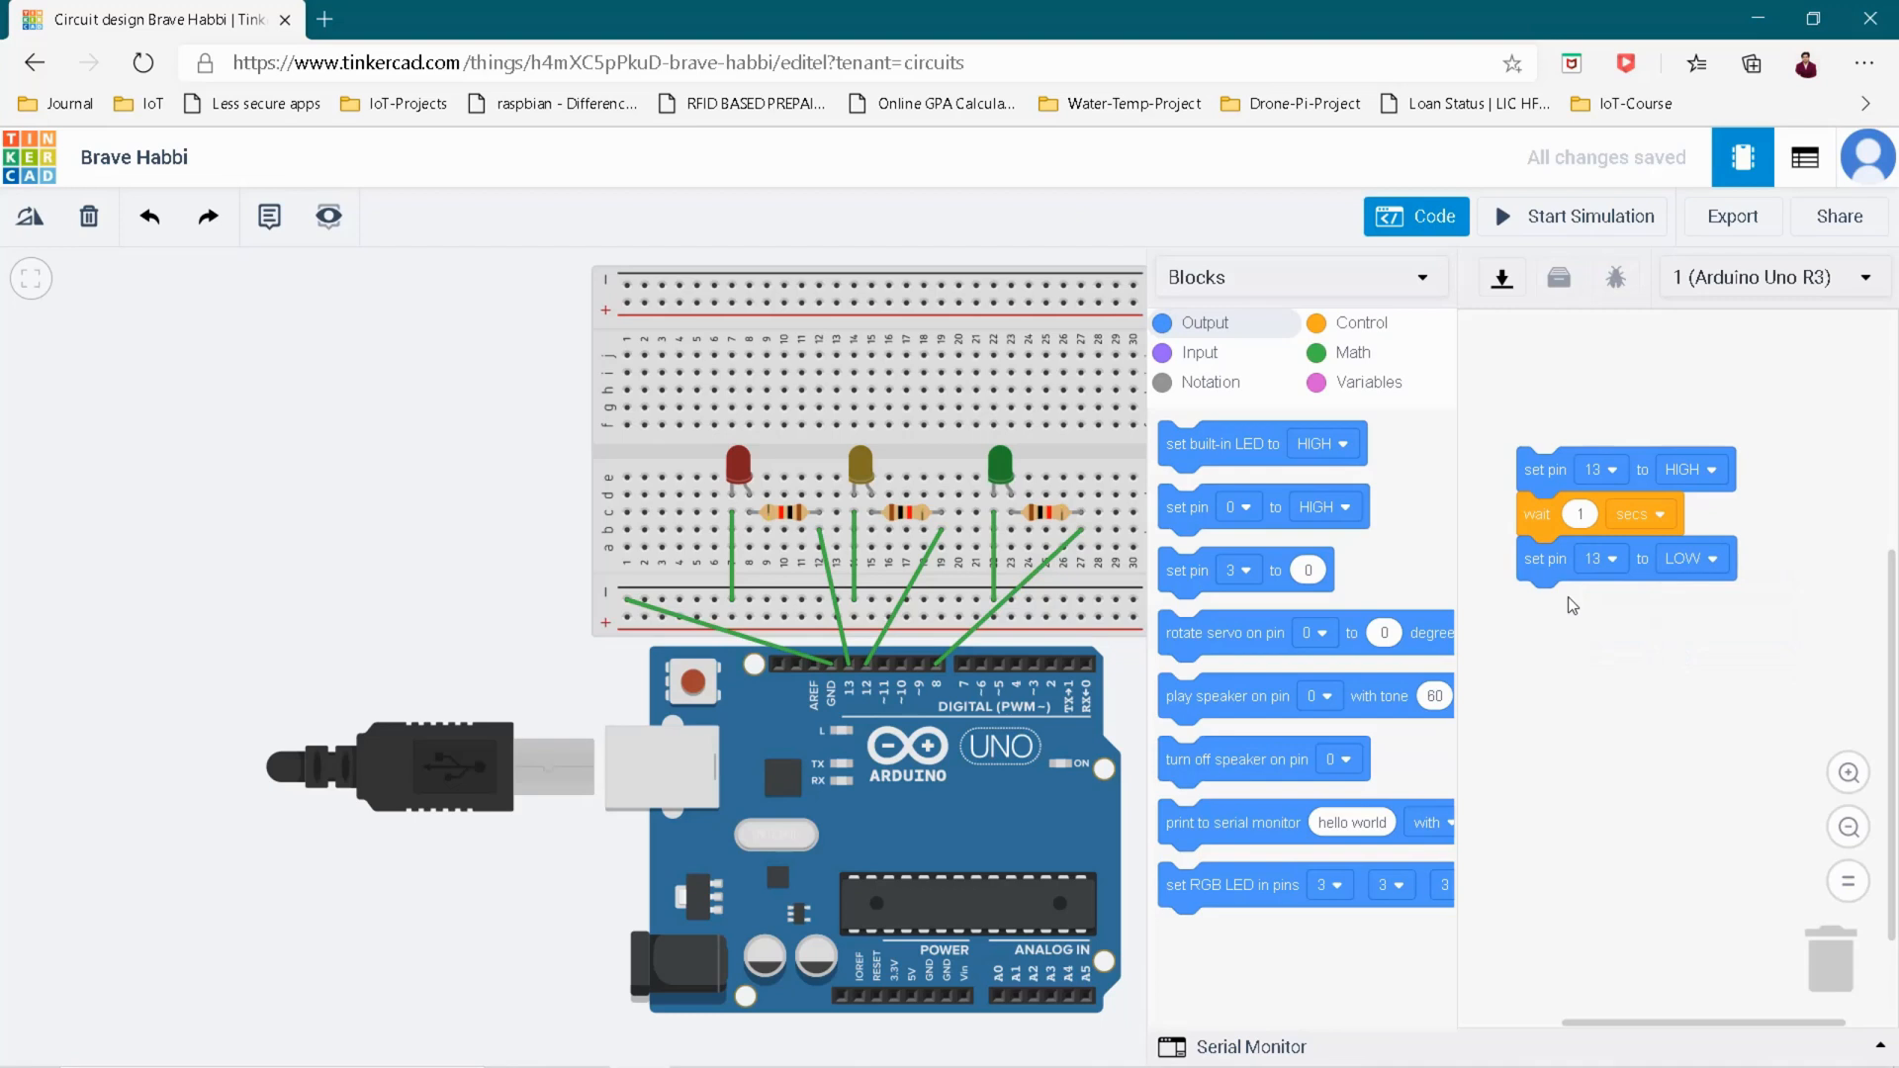
- Below the pin 13 LOW block, add a 1-second wait followed by an output block setting pin 12 to HIGH
click(1361, 330)
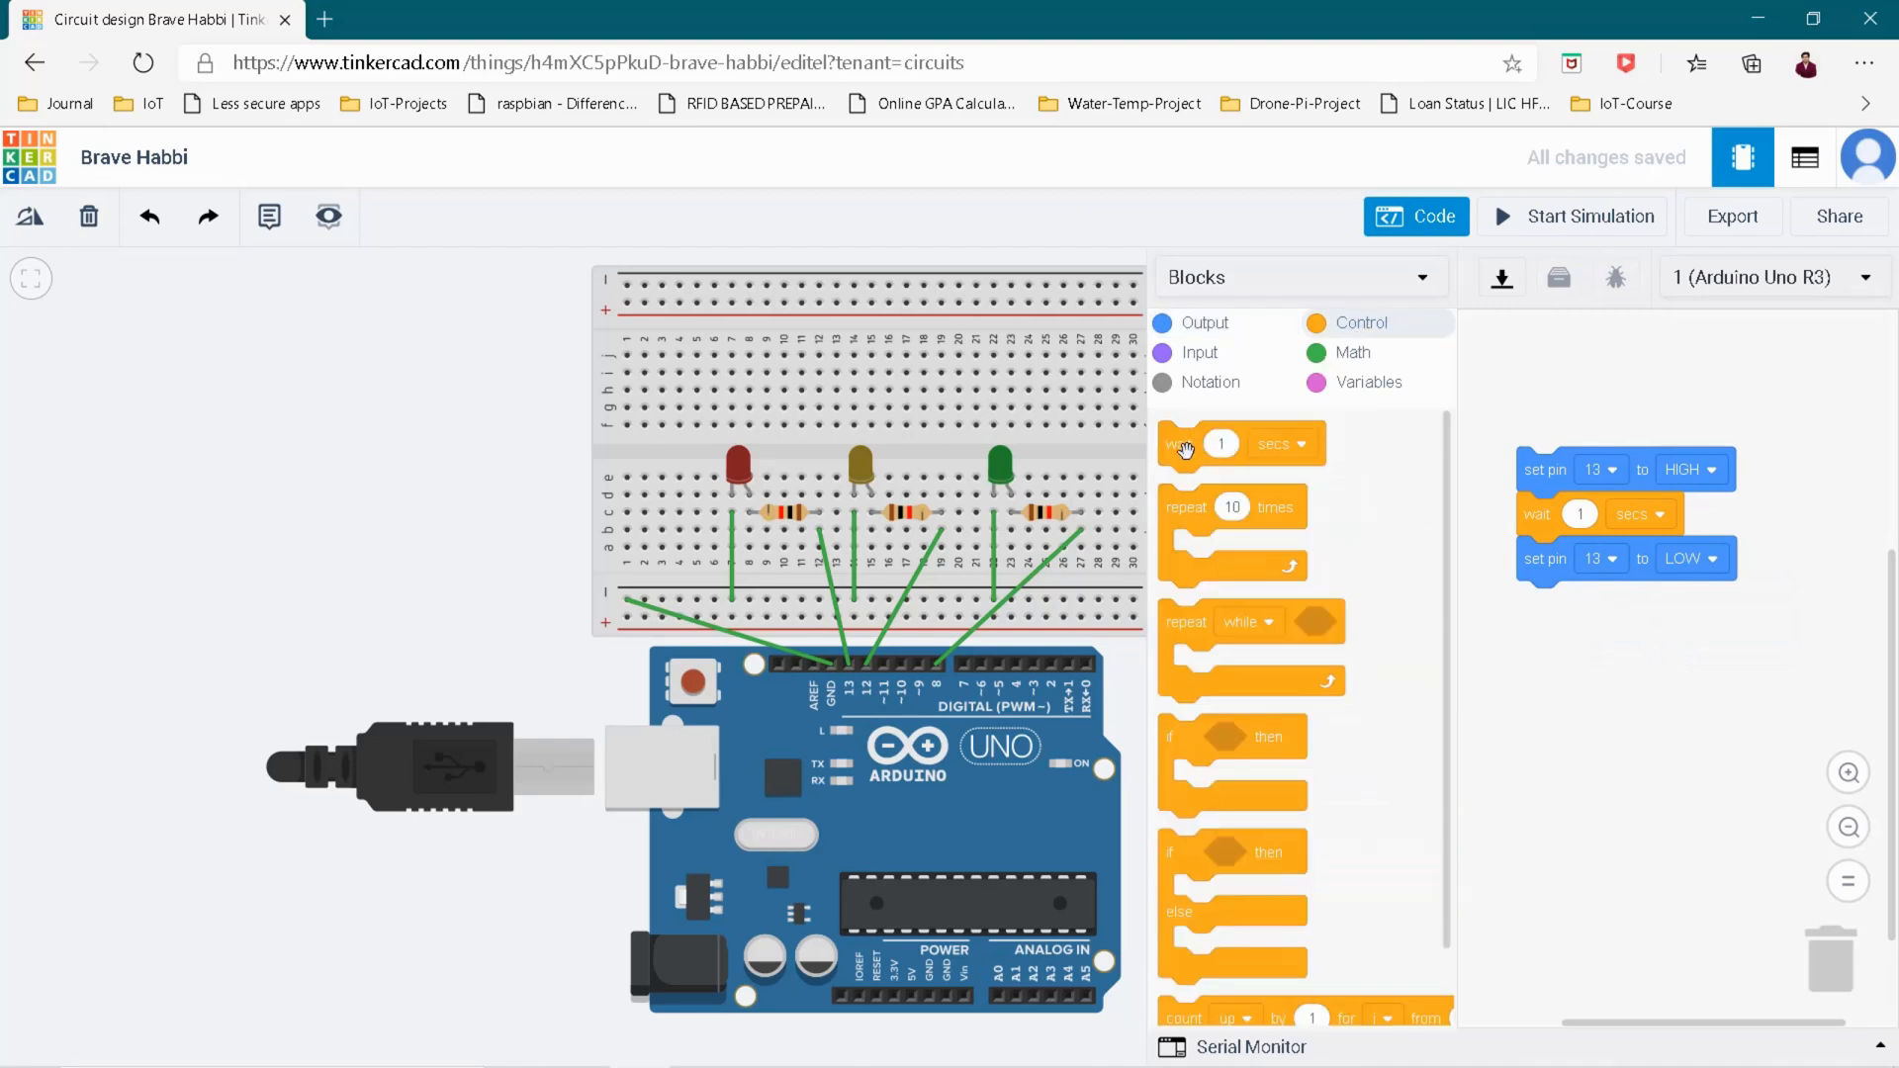
drag(1185, 450, 1549, 613)
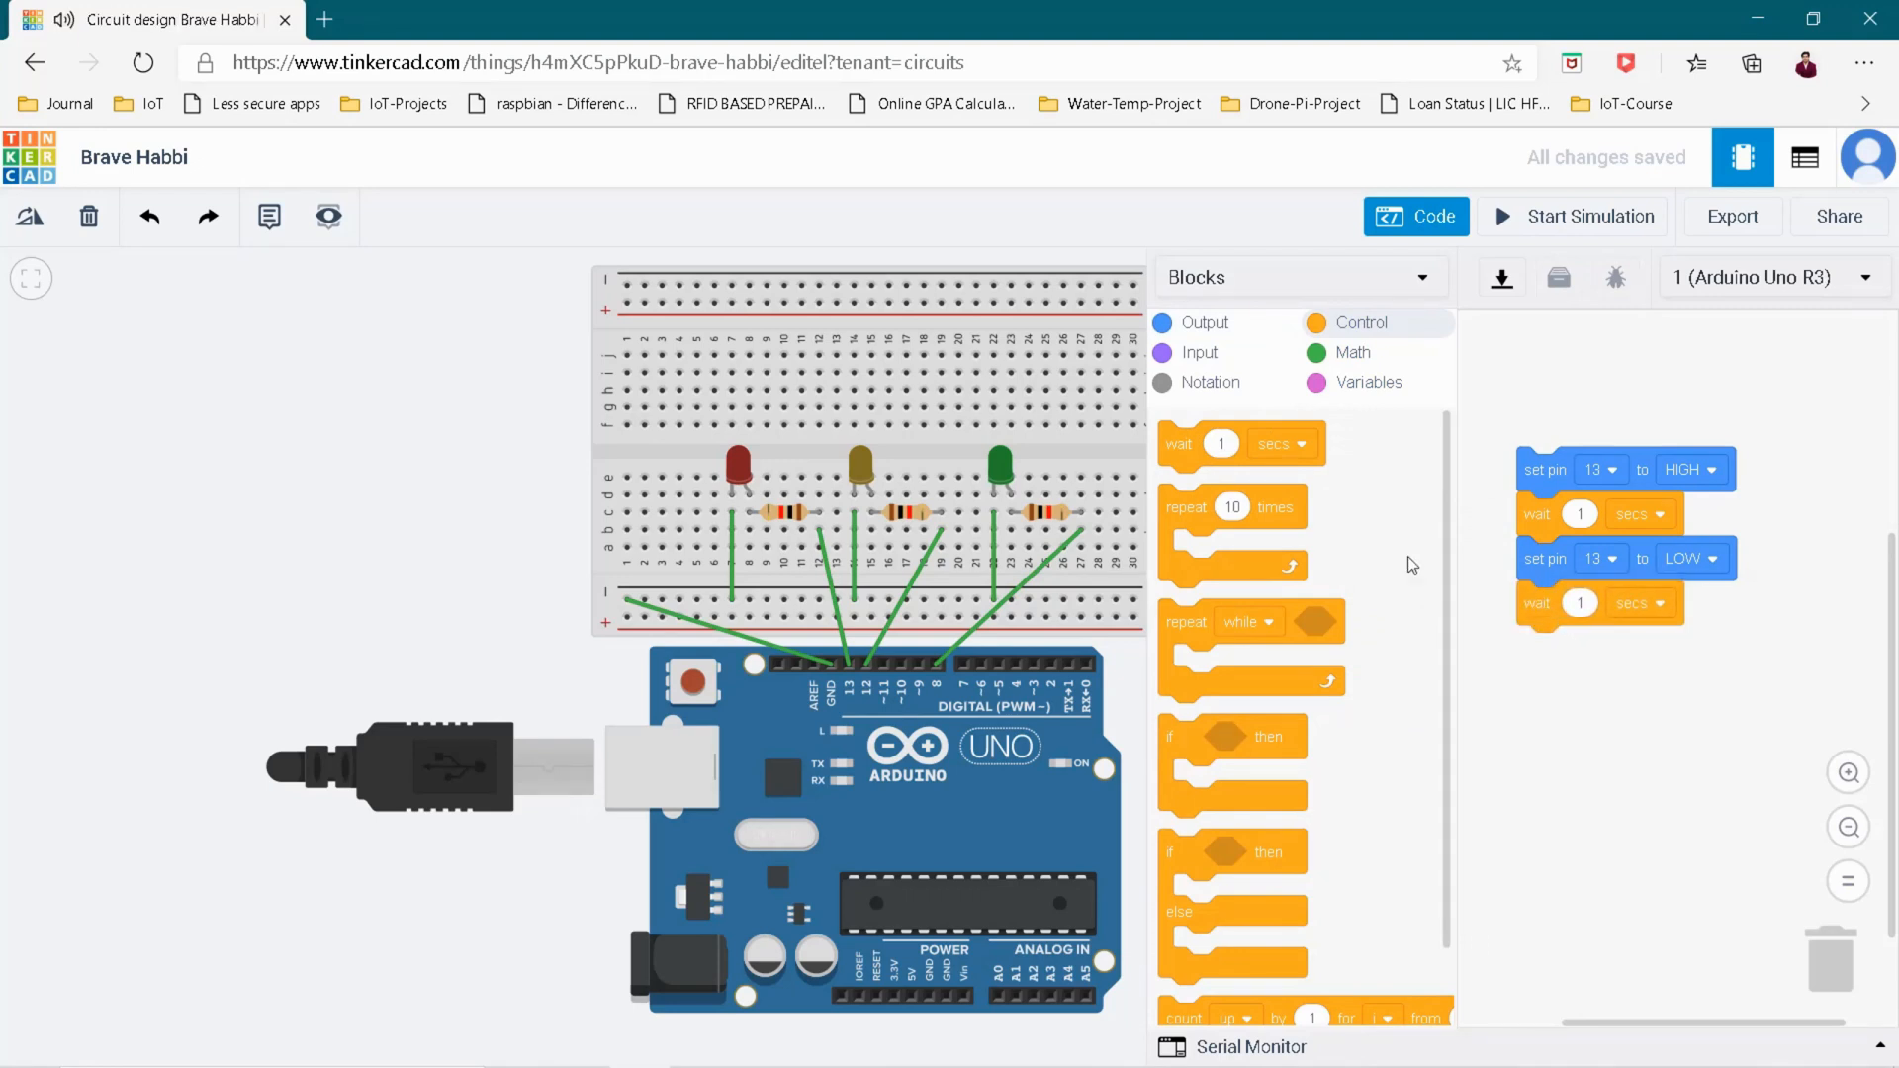
click(1214, 332)
drag(1196, 506, 1565, 649)
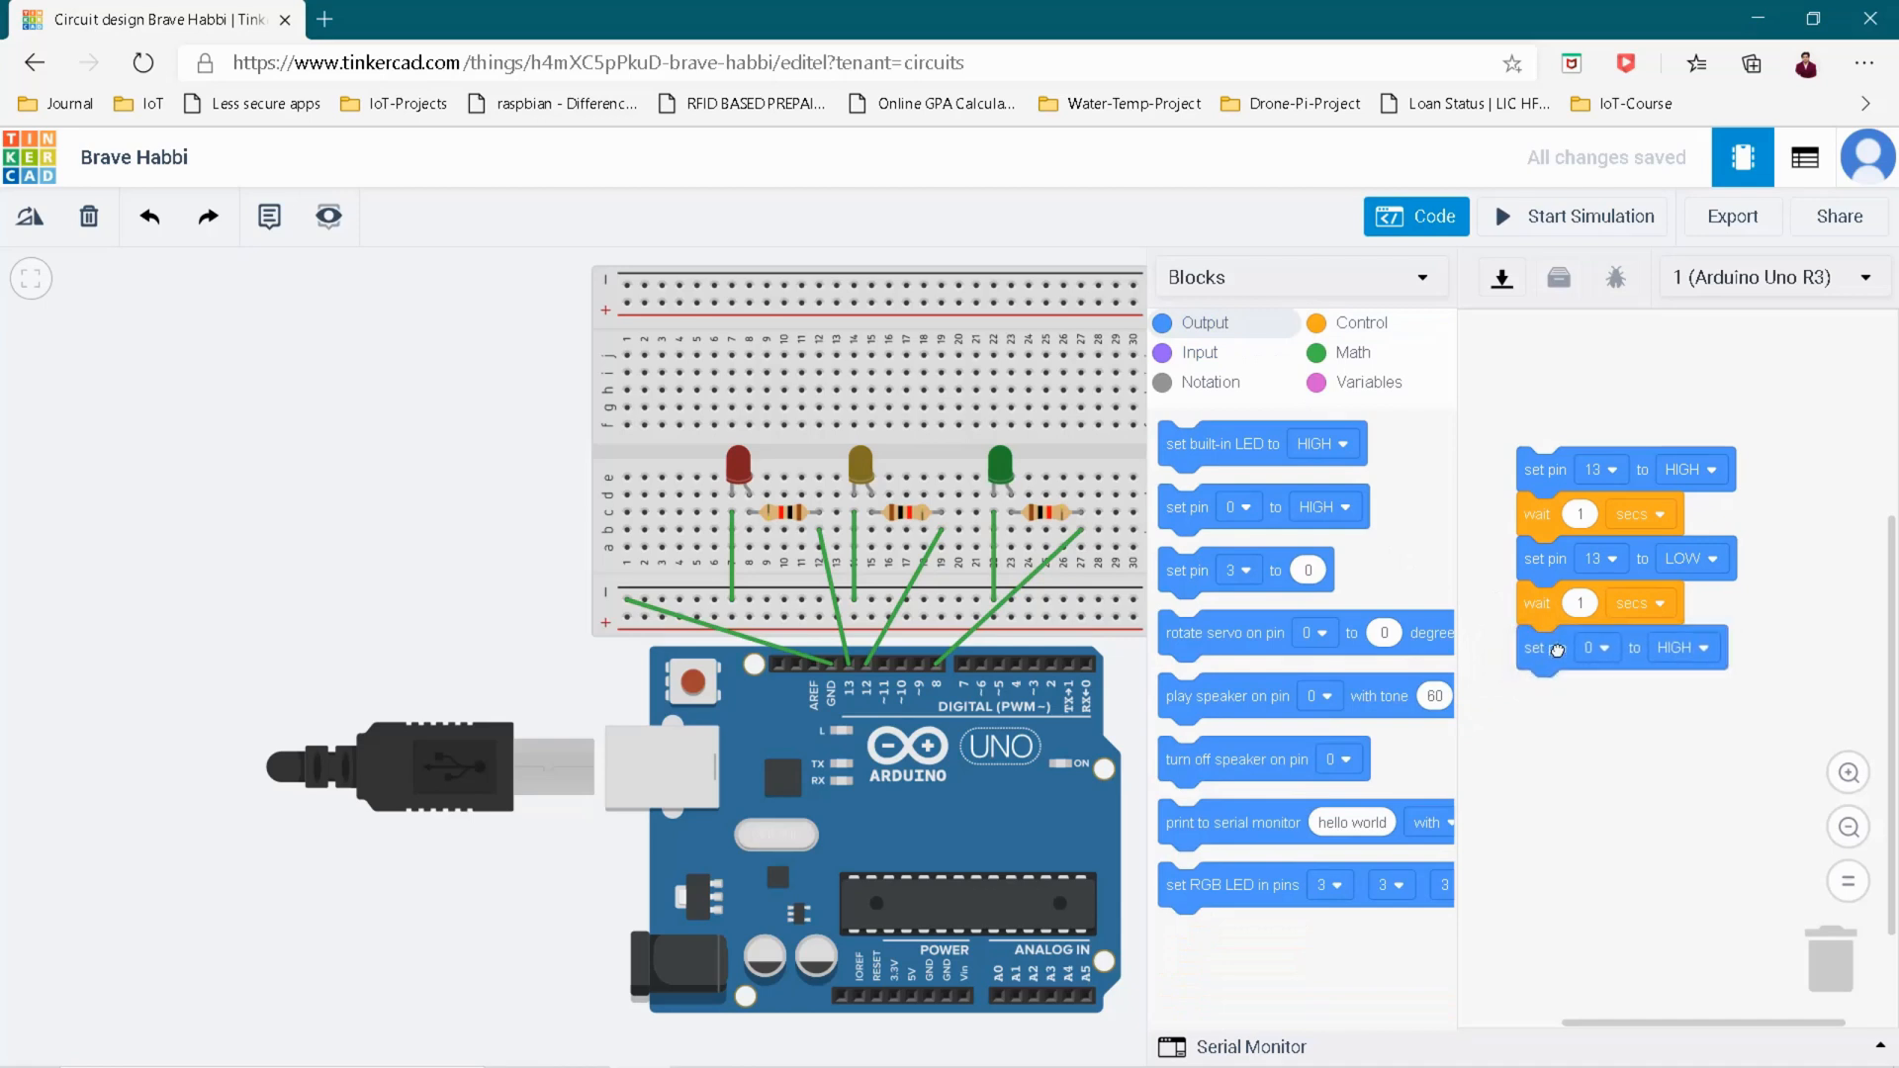
click(1608, 657)
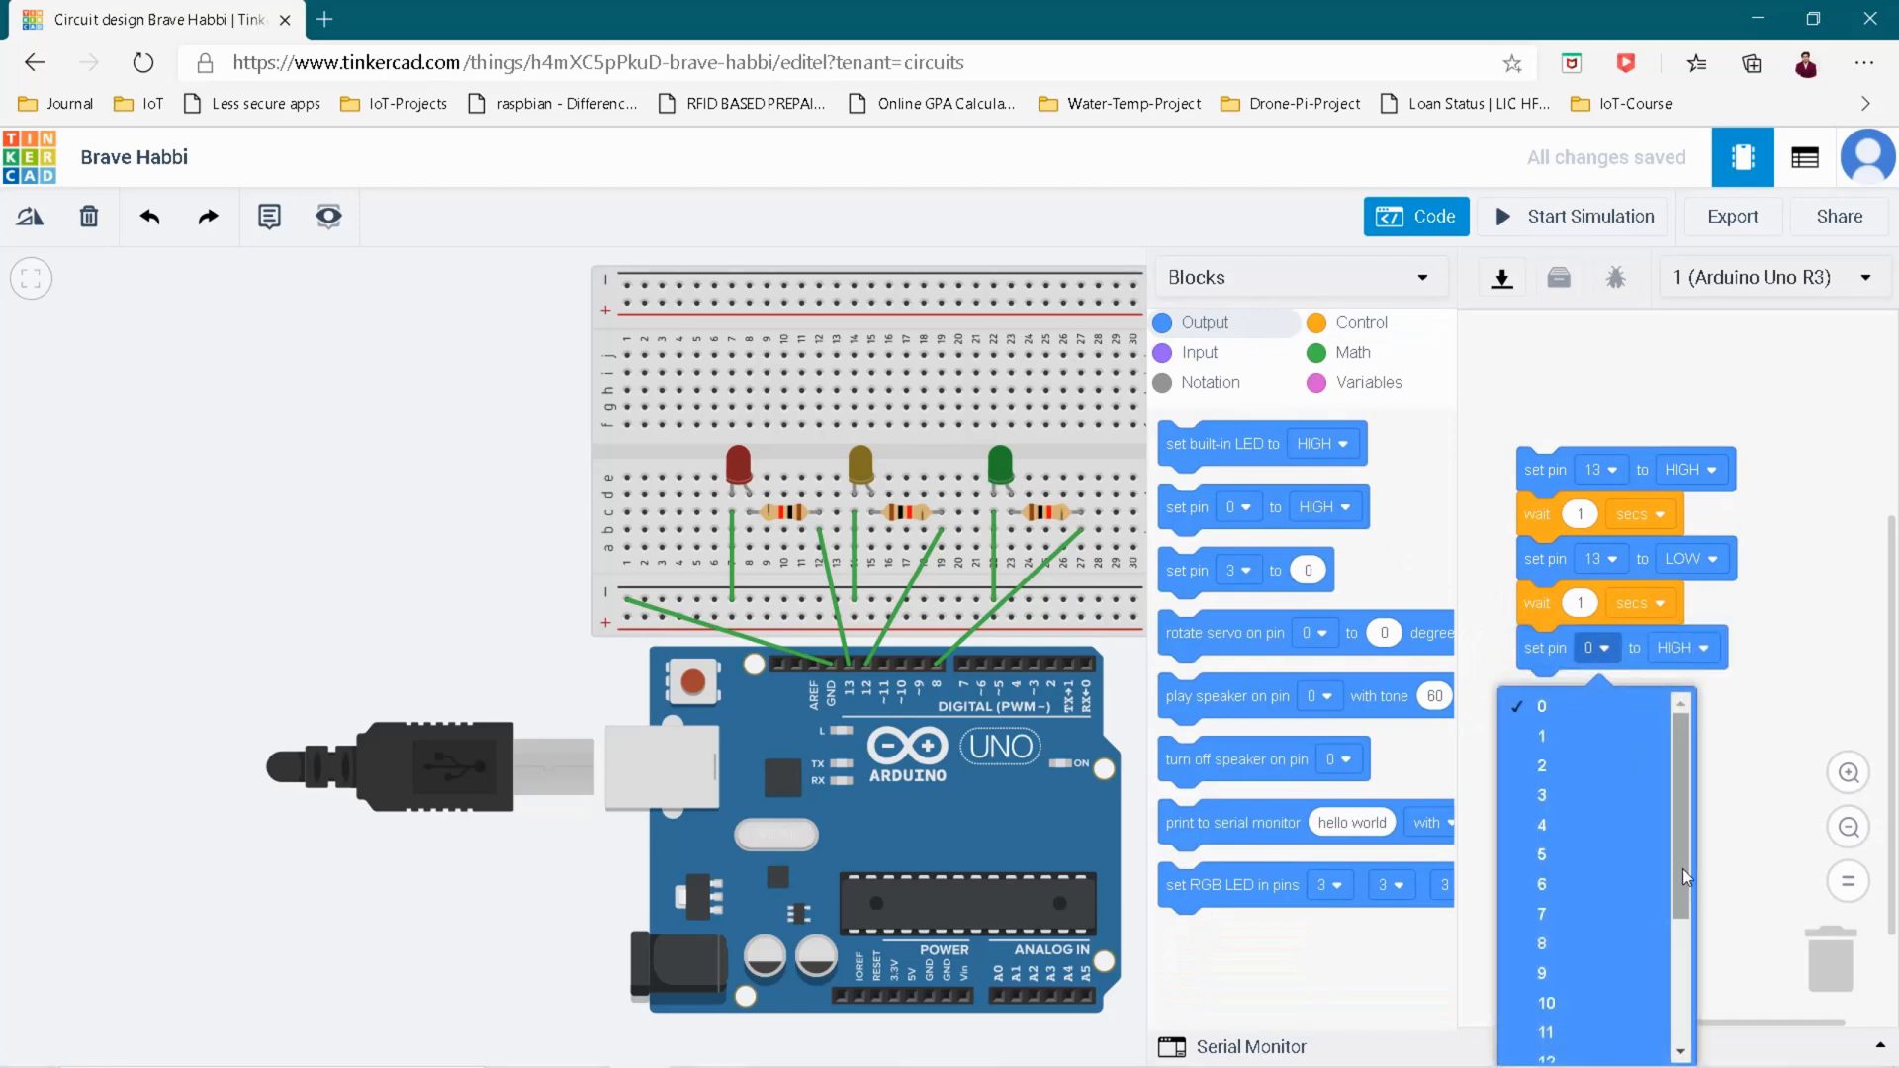
drag(1682, 868, 1682, 940)
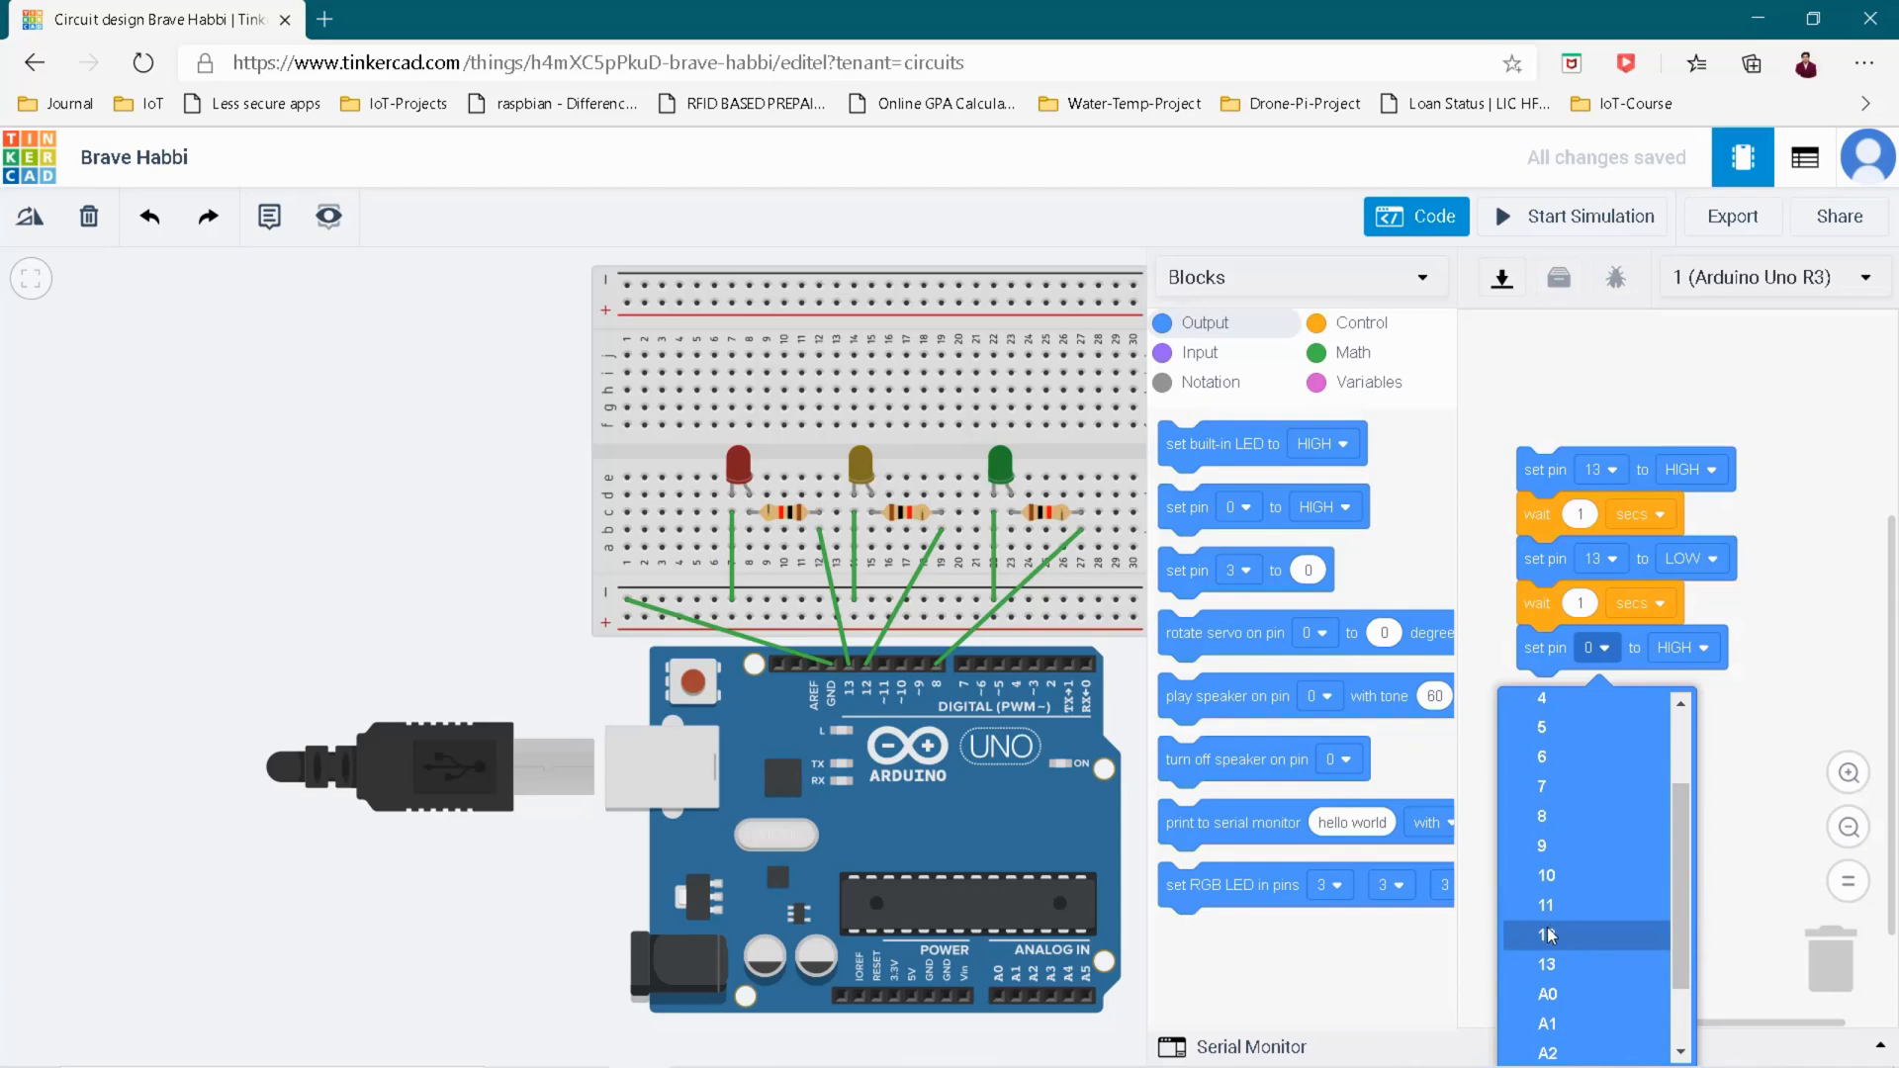
click(1547, 935)
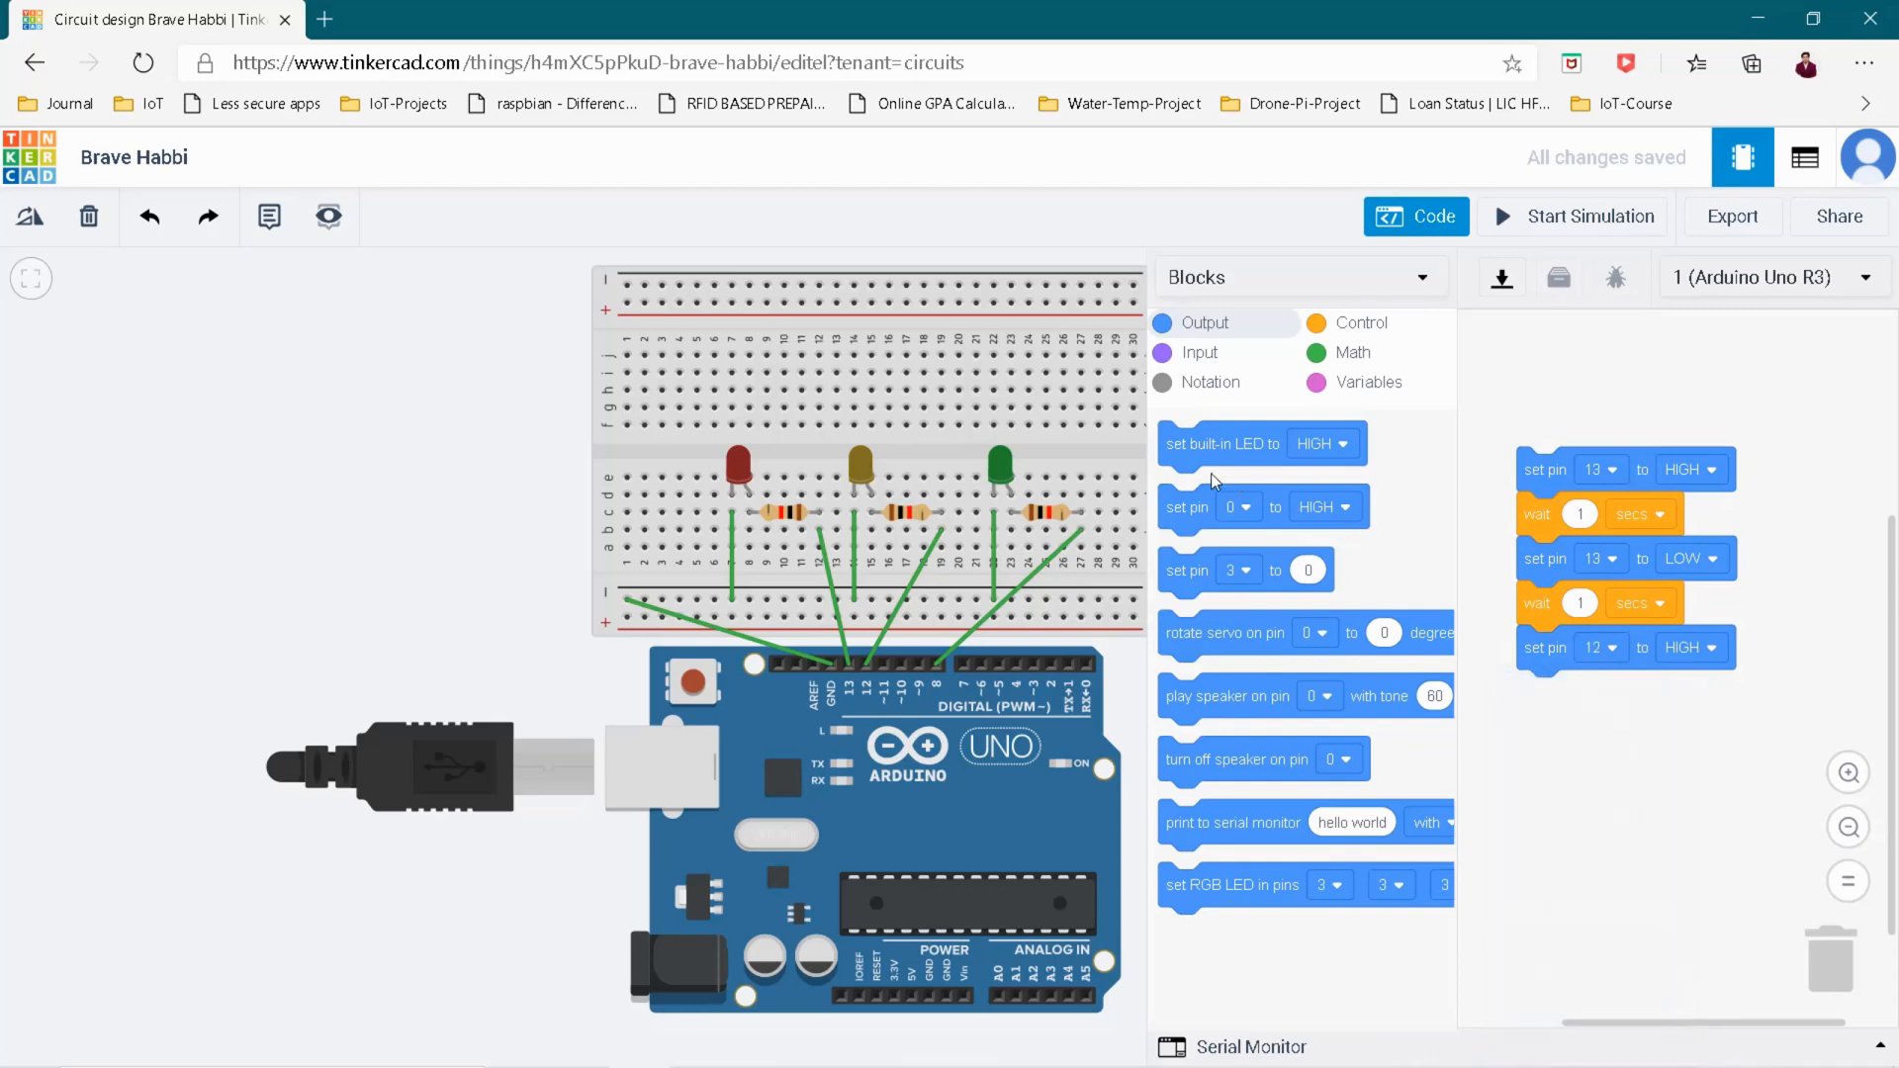
- Create an output block setting pin 12 to LOW and attach it below the pin 12 HIGH block with a 1-second wait between them
drag(1185, 507, 1582, 796)
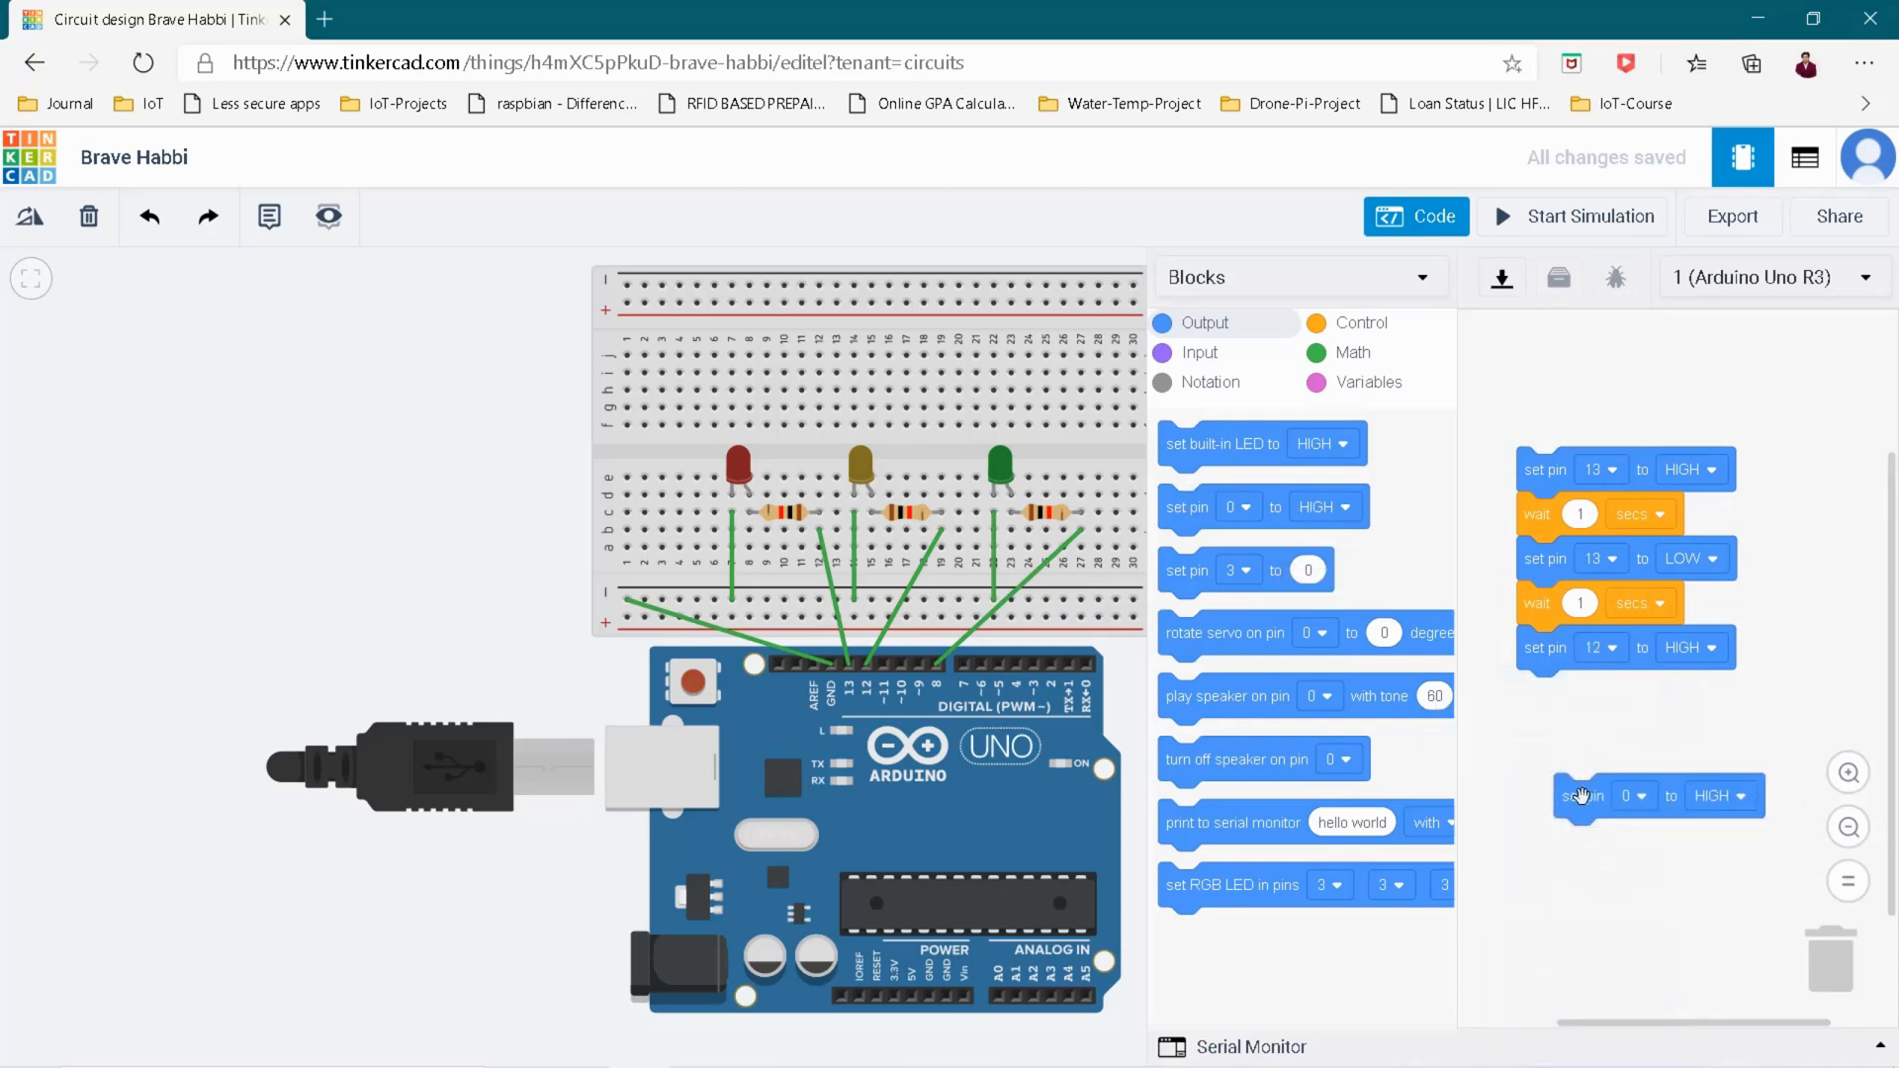
click(1636, 805)
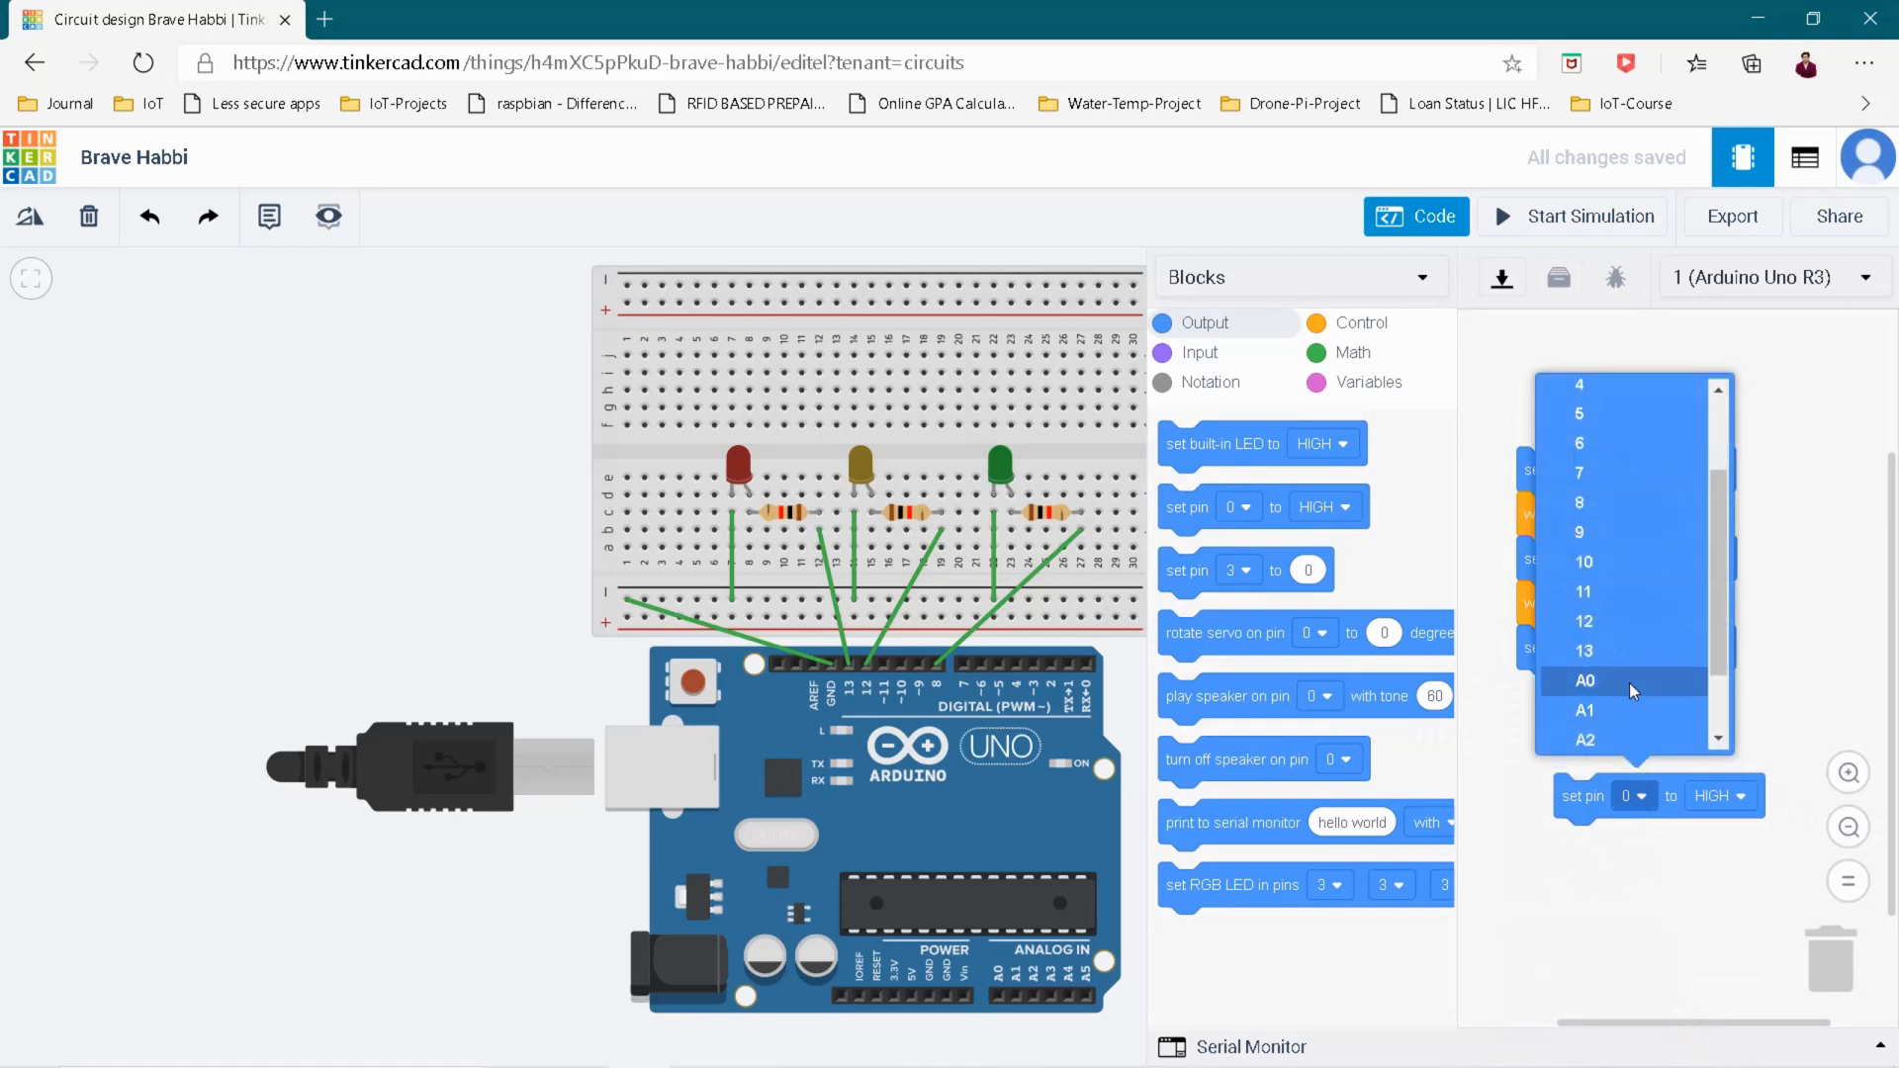
click(1618, 619)
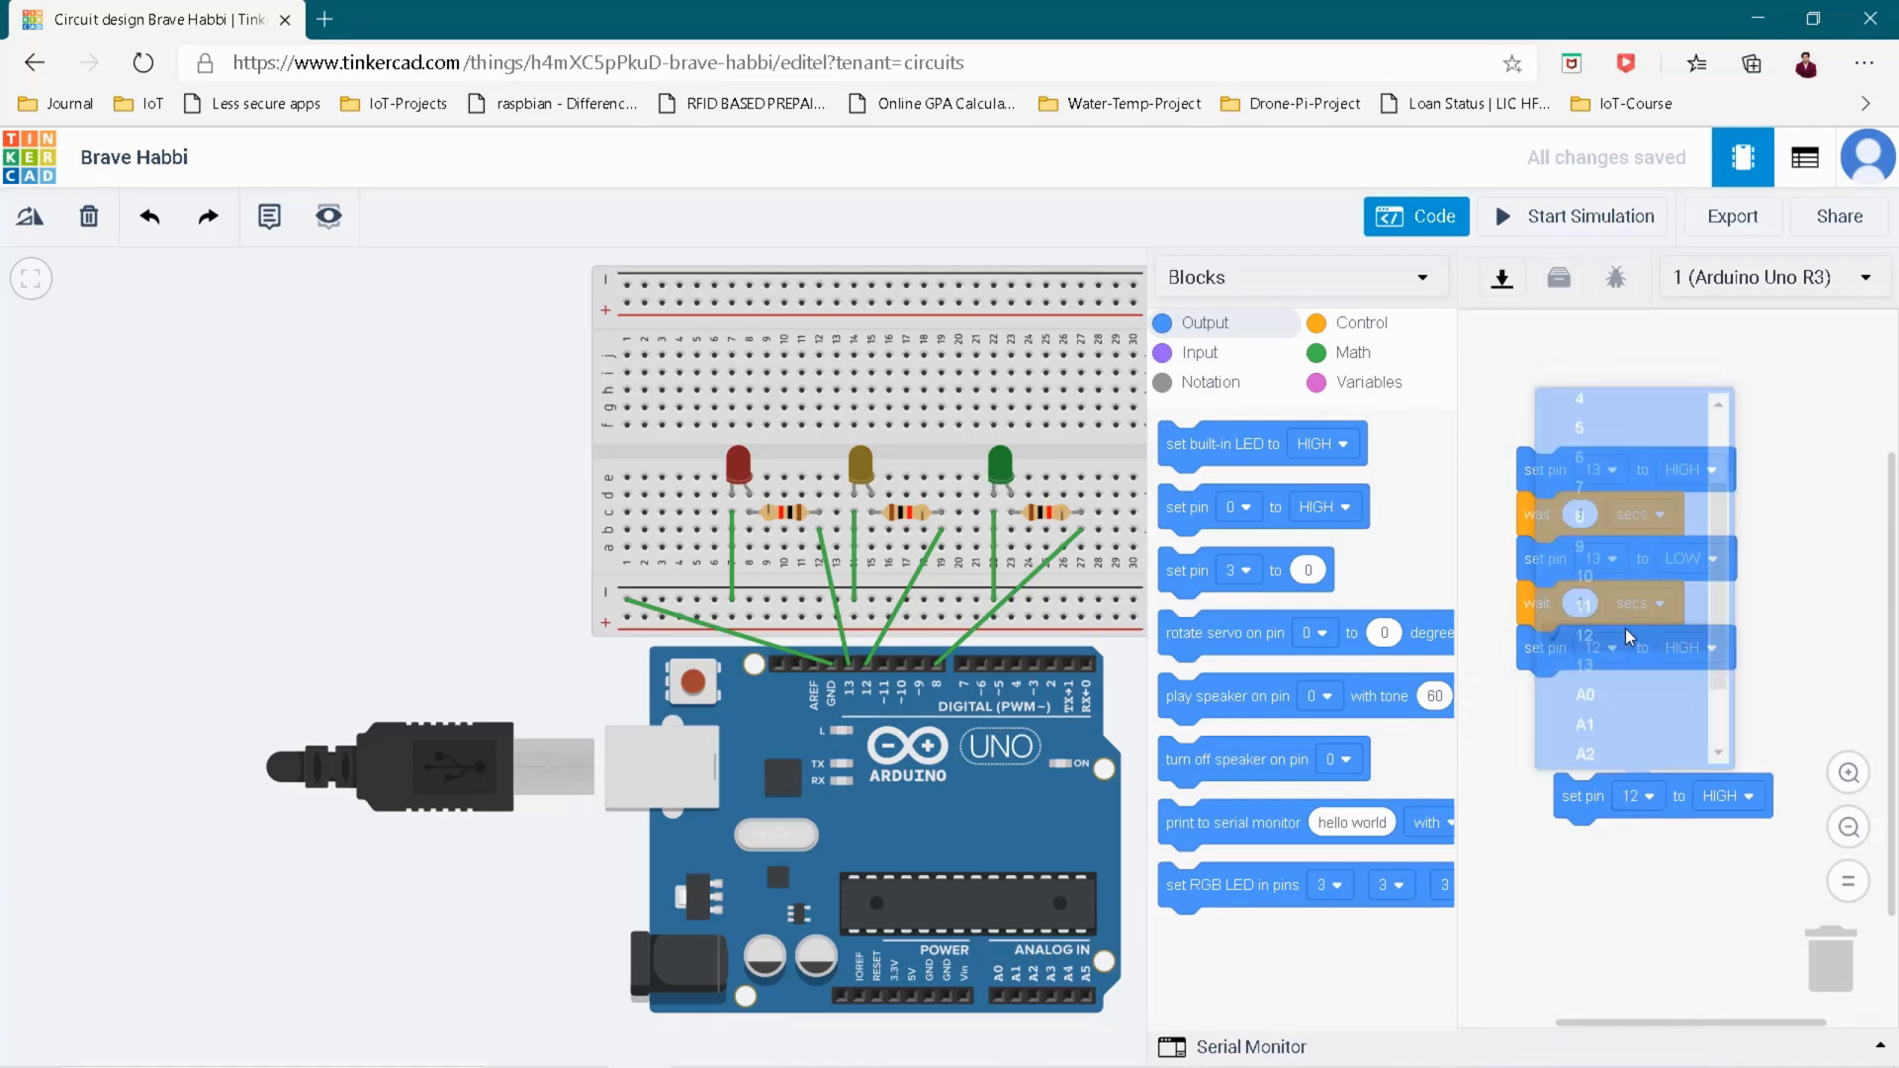
click(1743, 797)
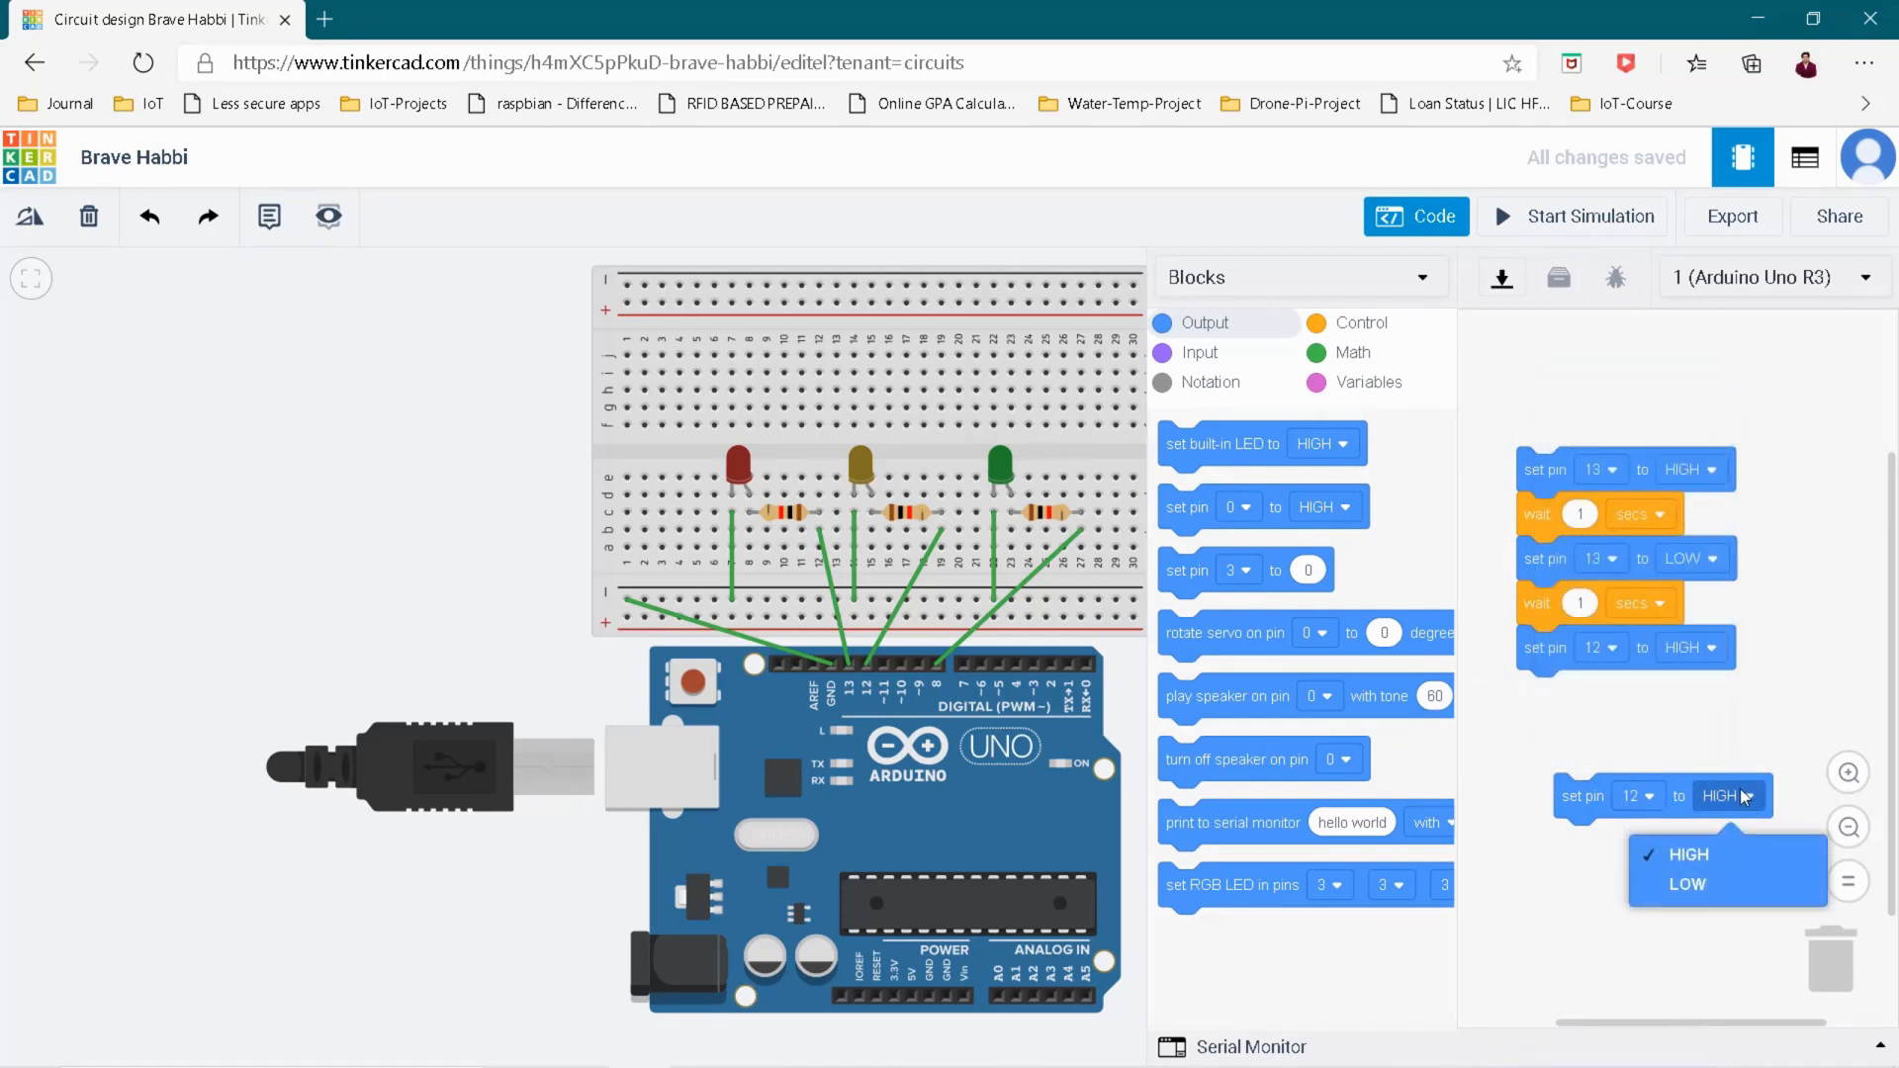
click(1711, 886)
click(1360, 323)
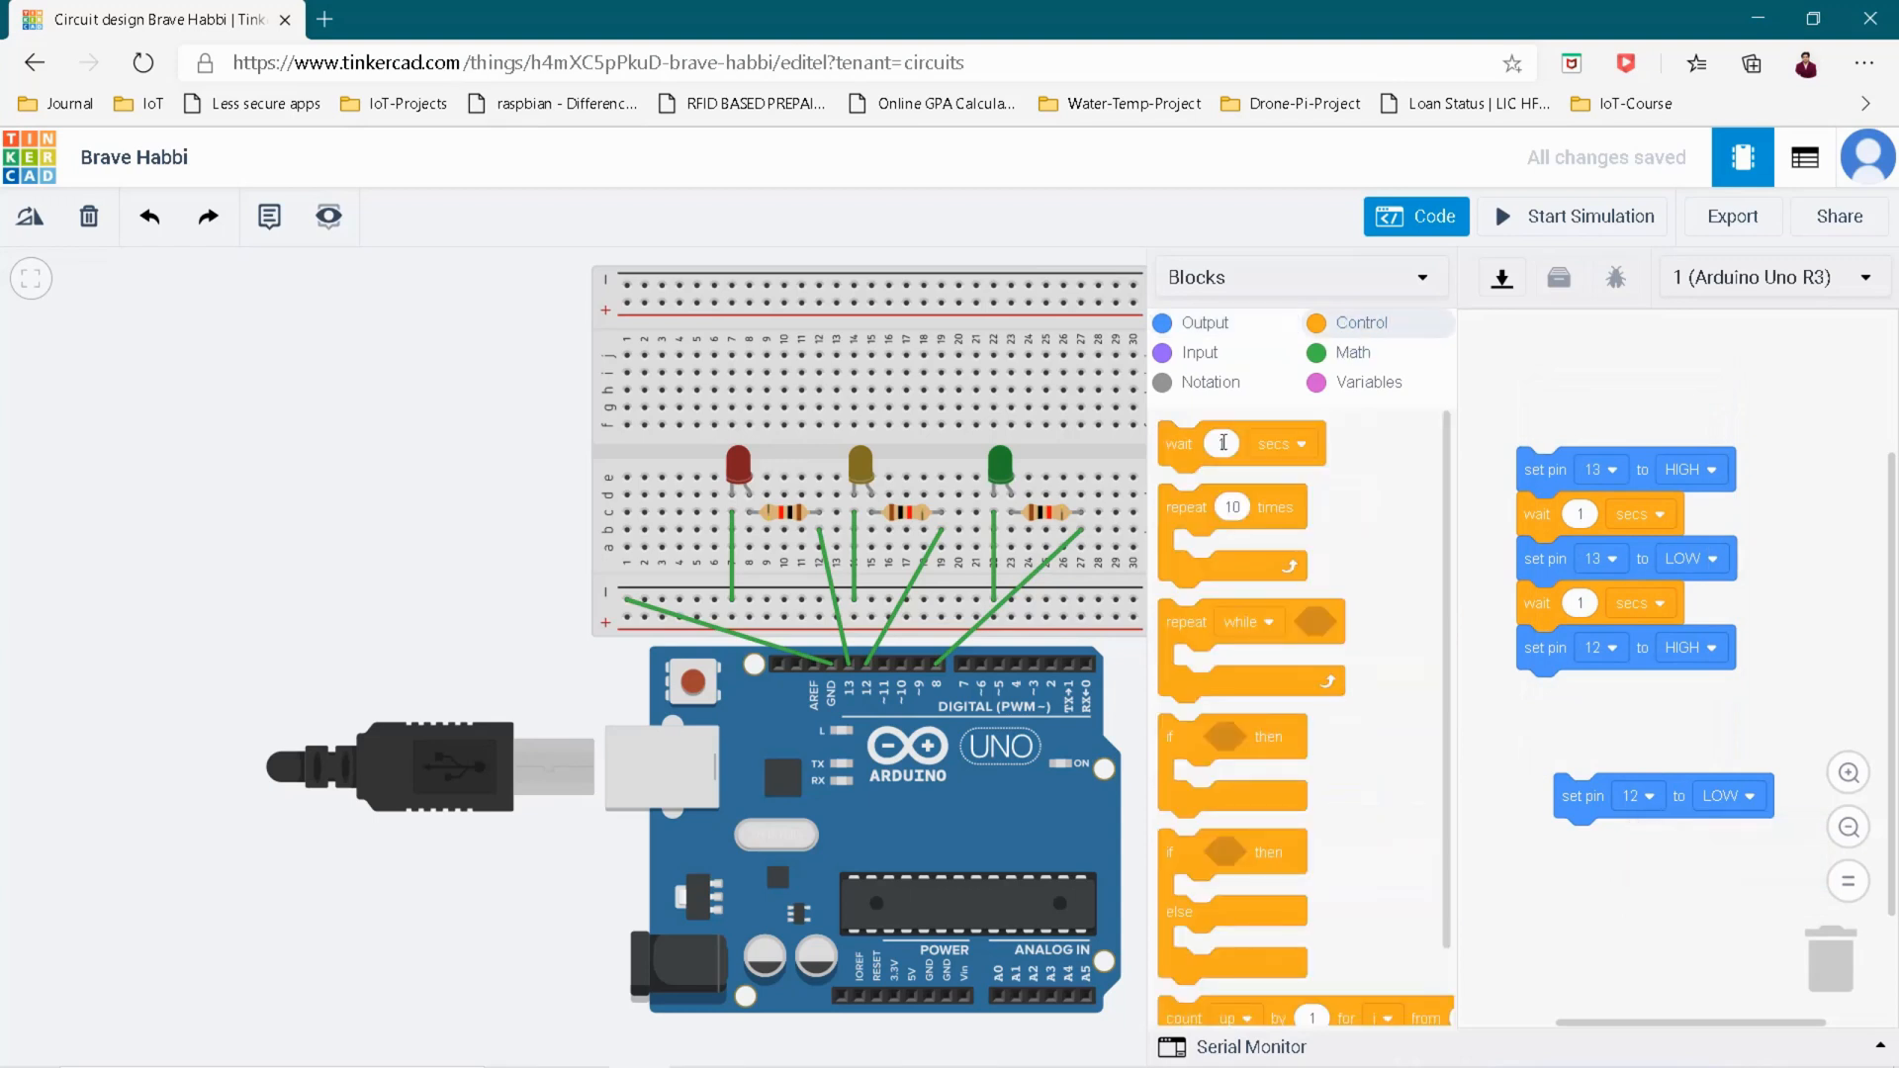
drag(1483, 590, 1543, 697)
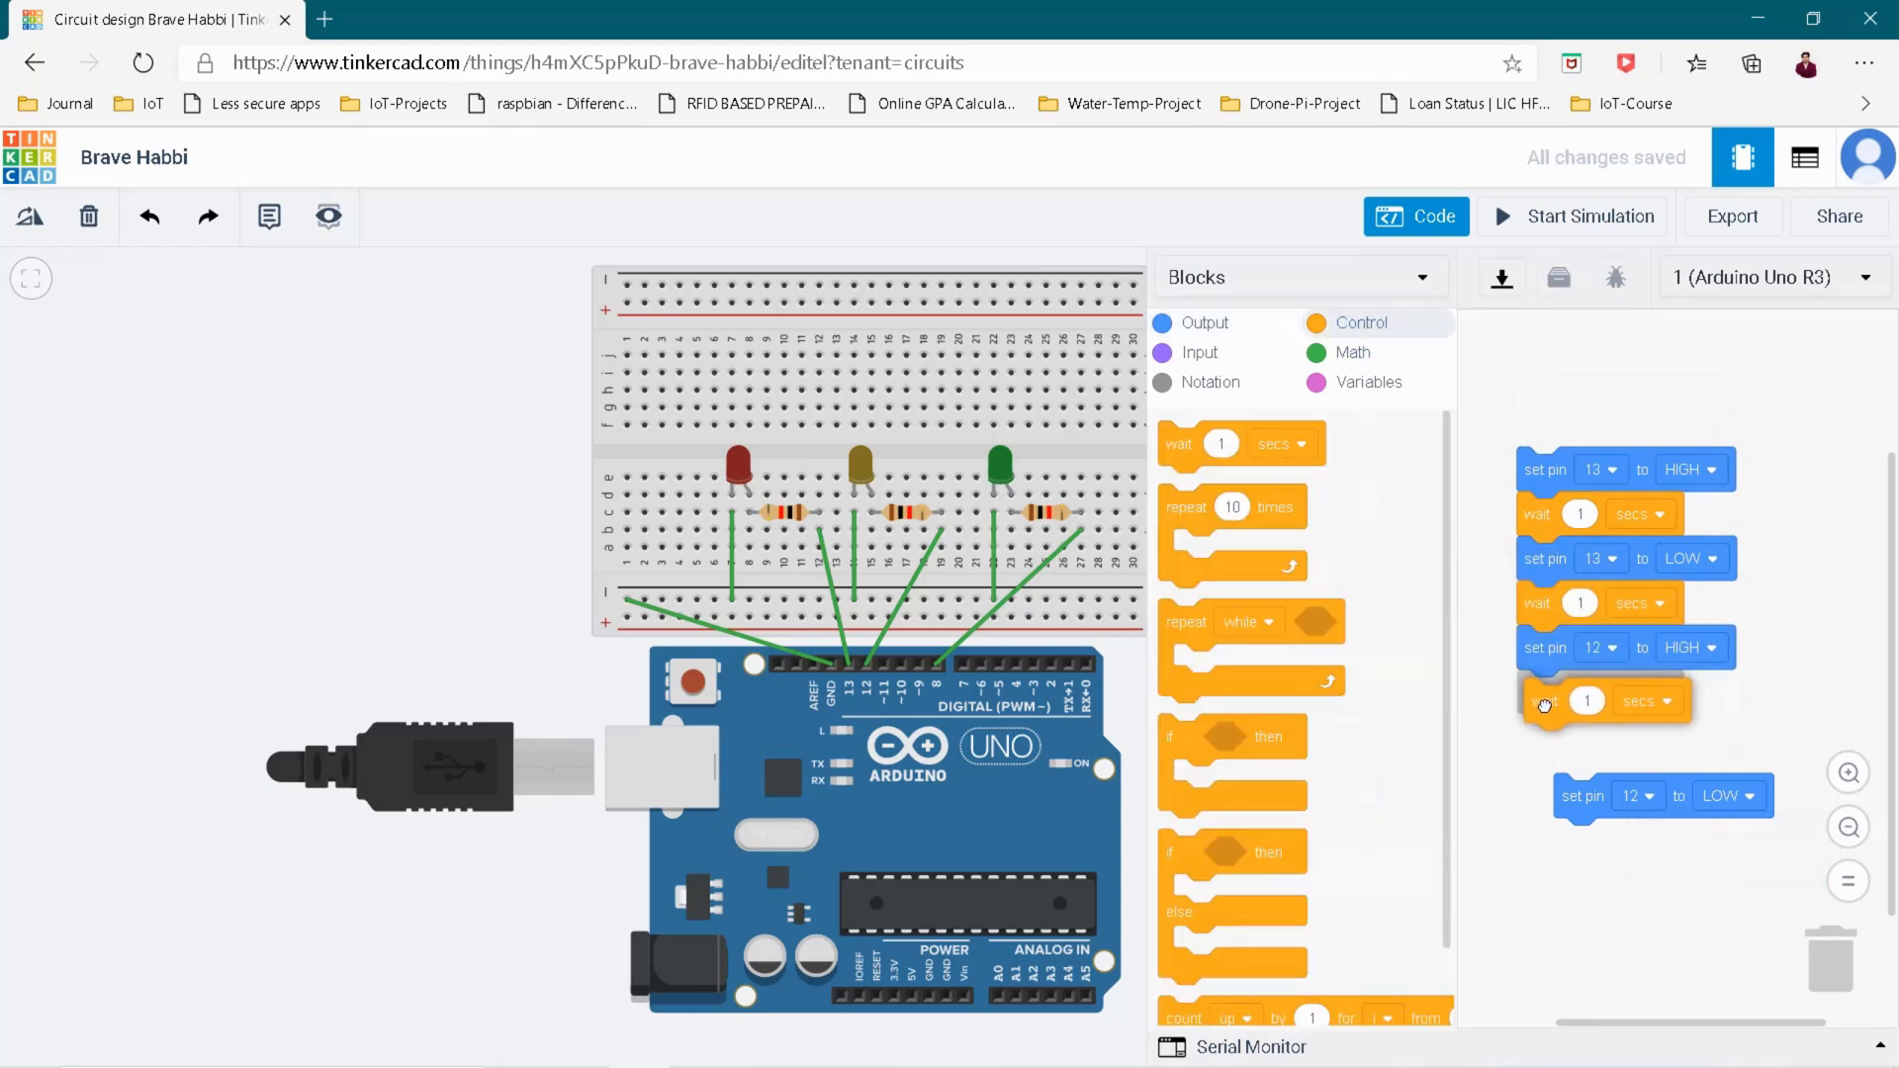
drag(1580, 787, 1545, 737)
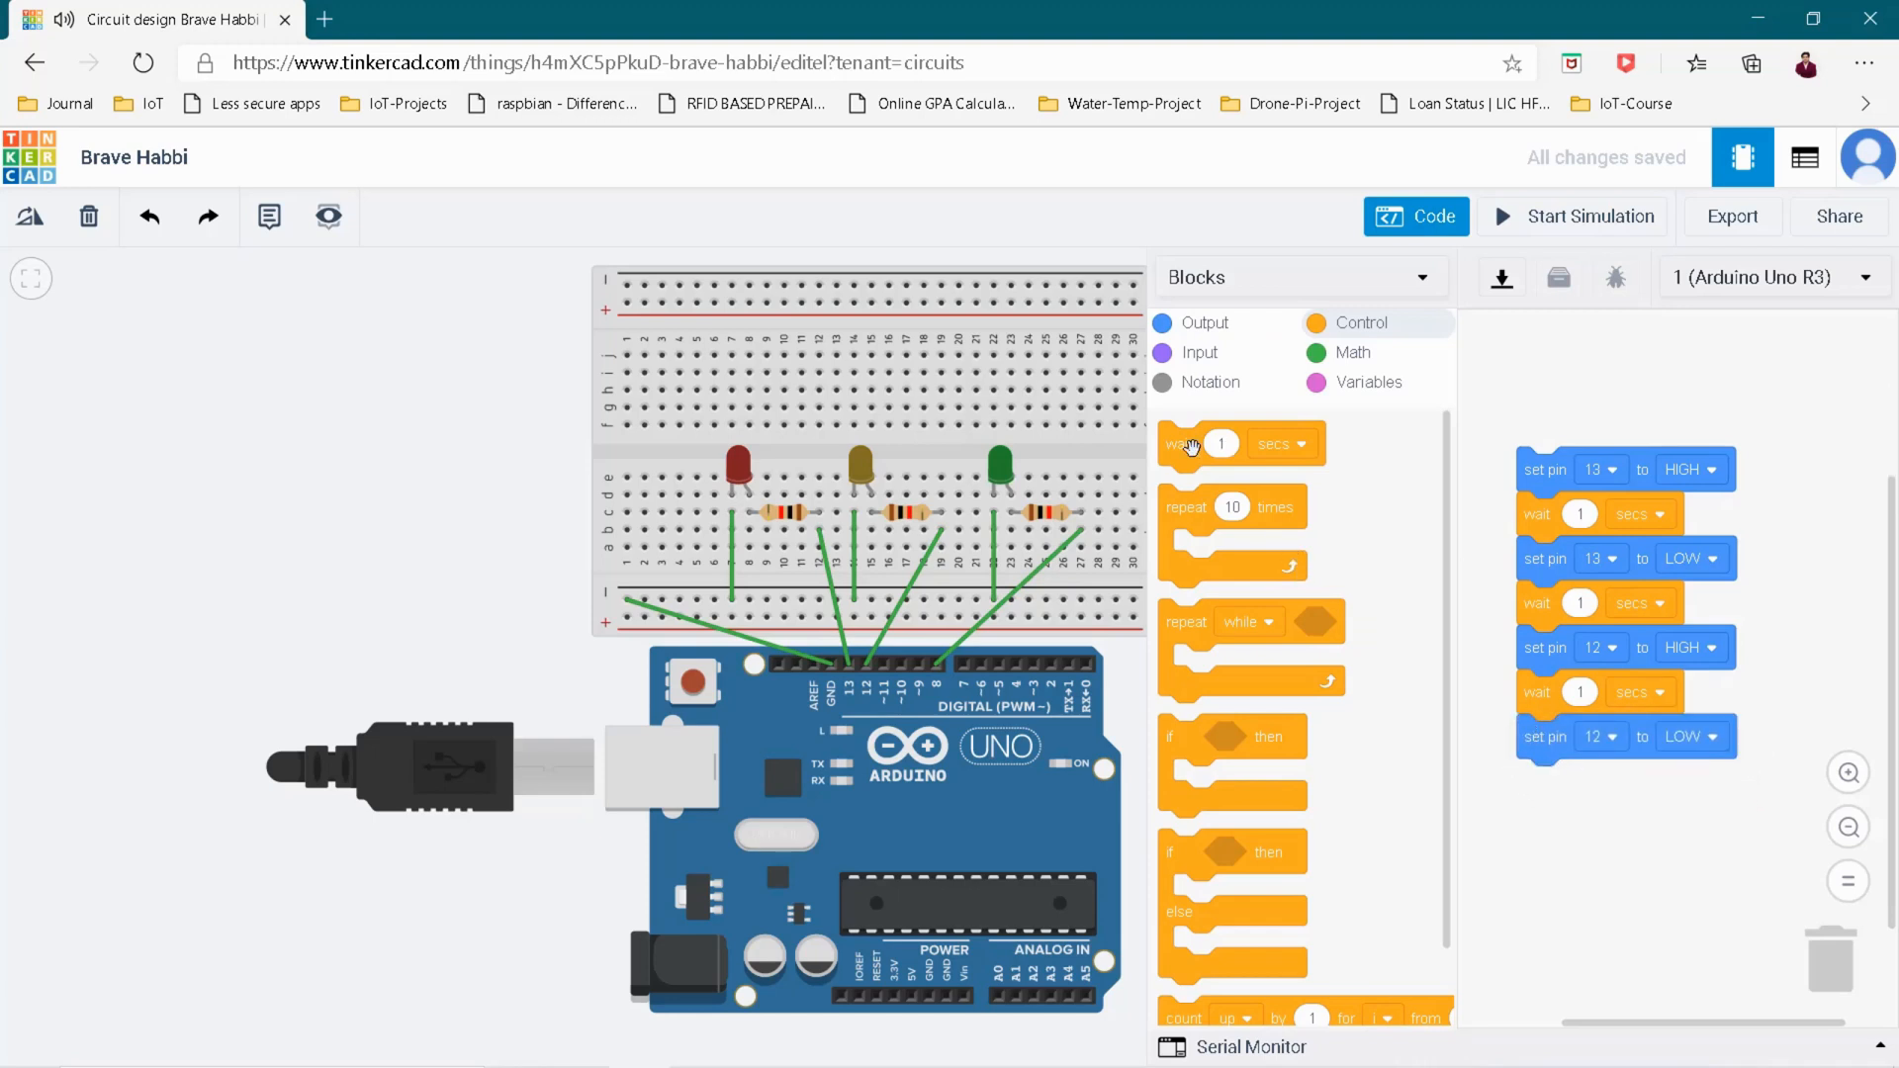
- Below the pin 12 LOW block, add a 1-second wait followed by an output block setting pin 8 to HIGH
drag(1171, 455, 1533, 791)
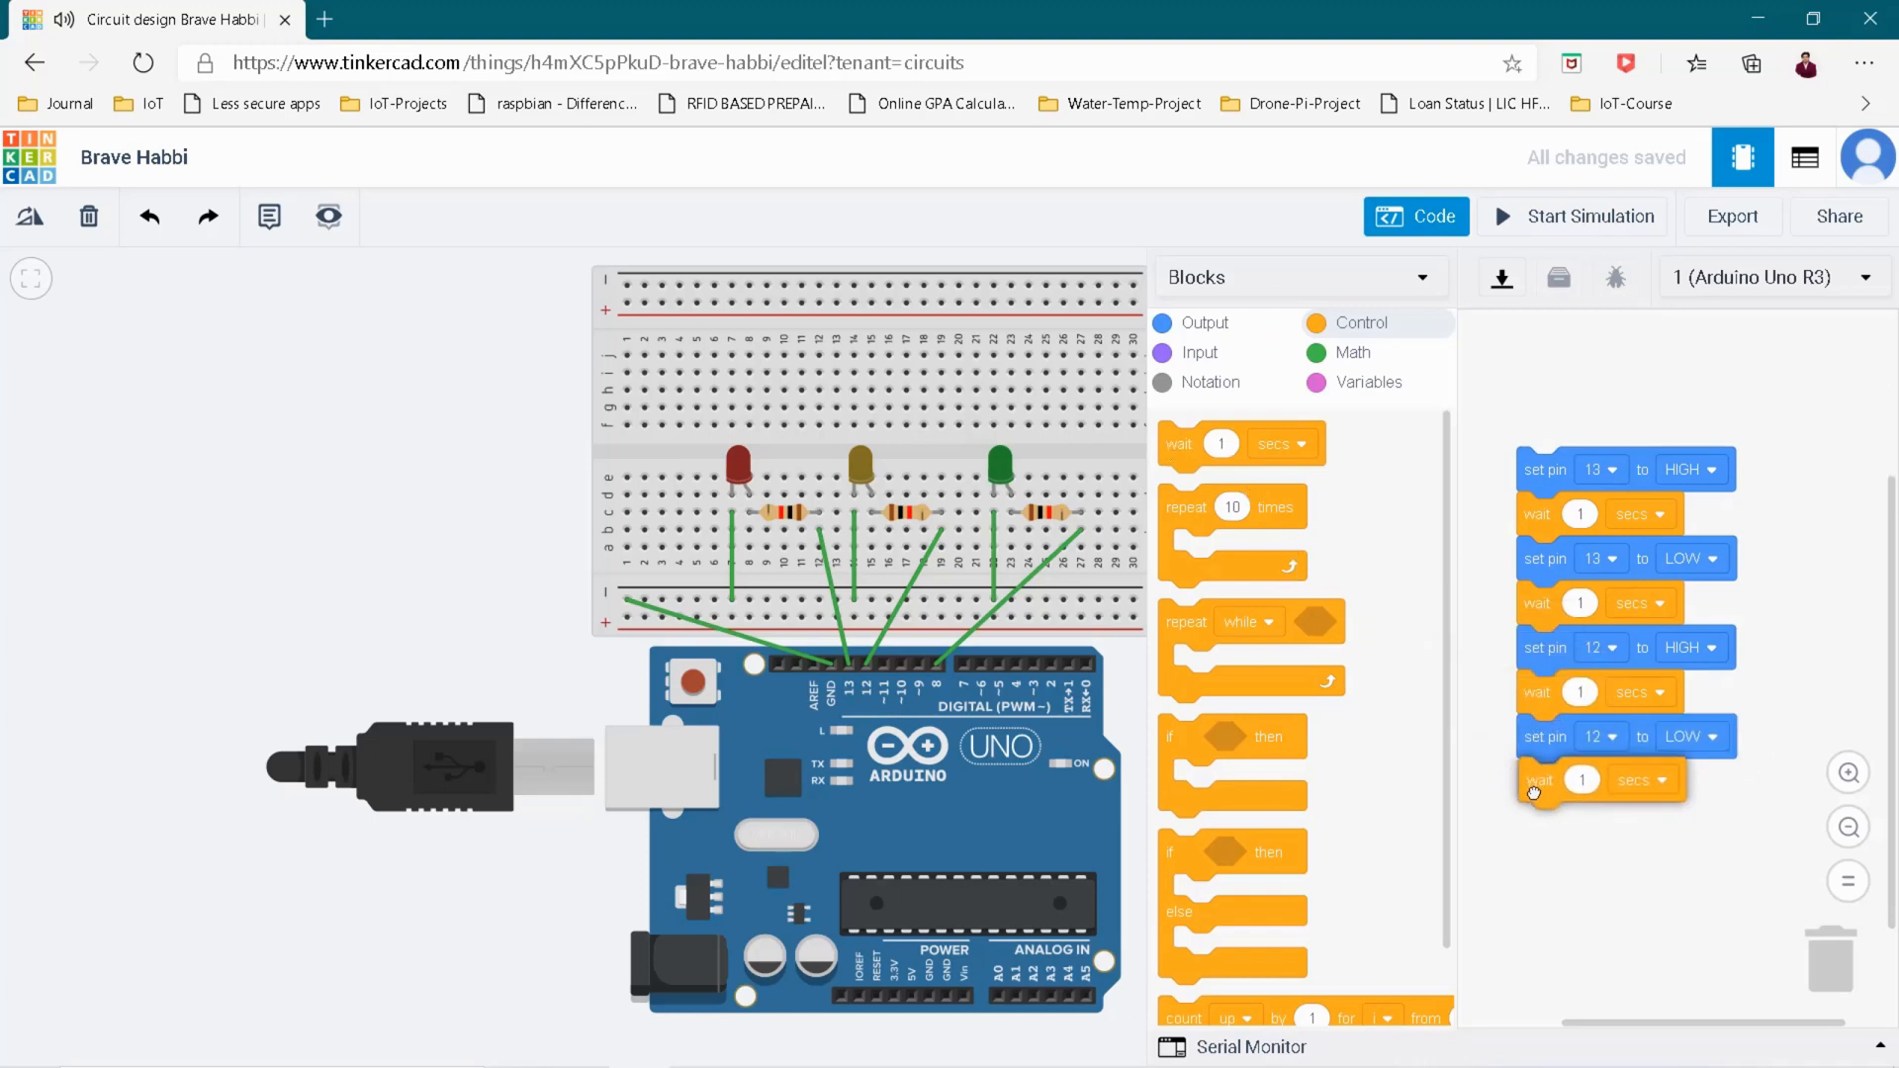
click(1206, 323)
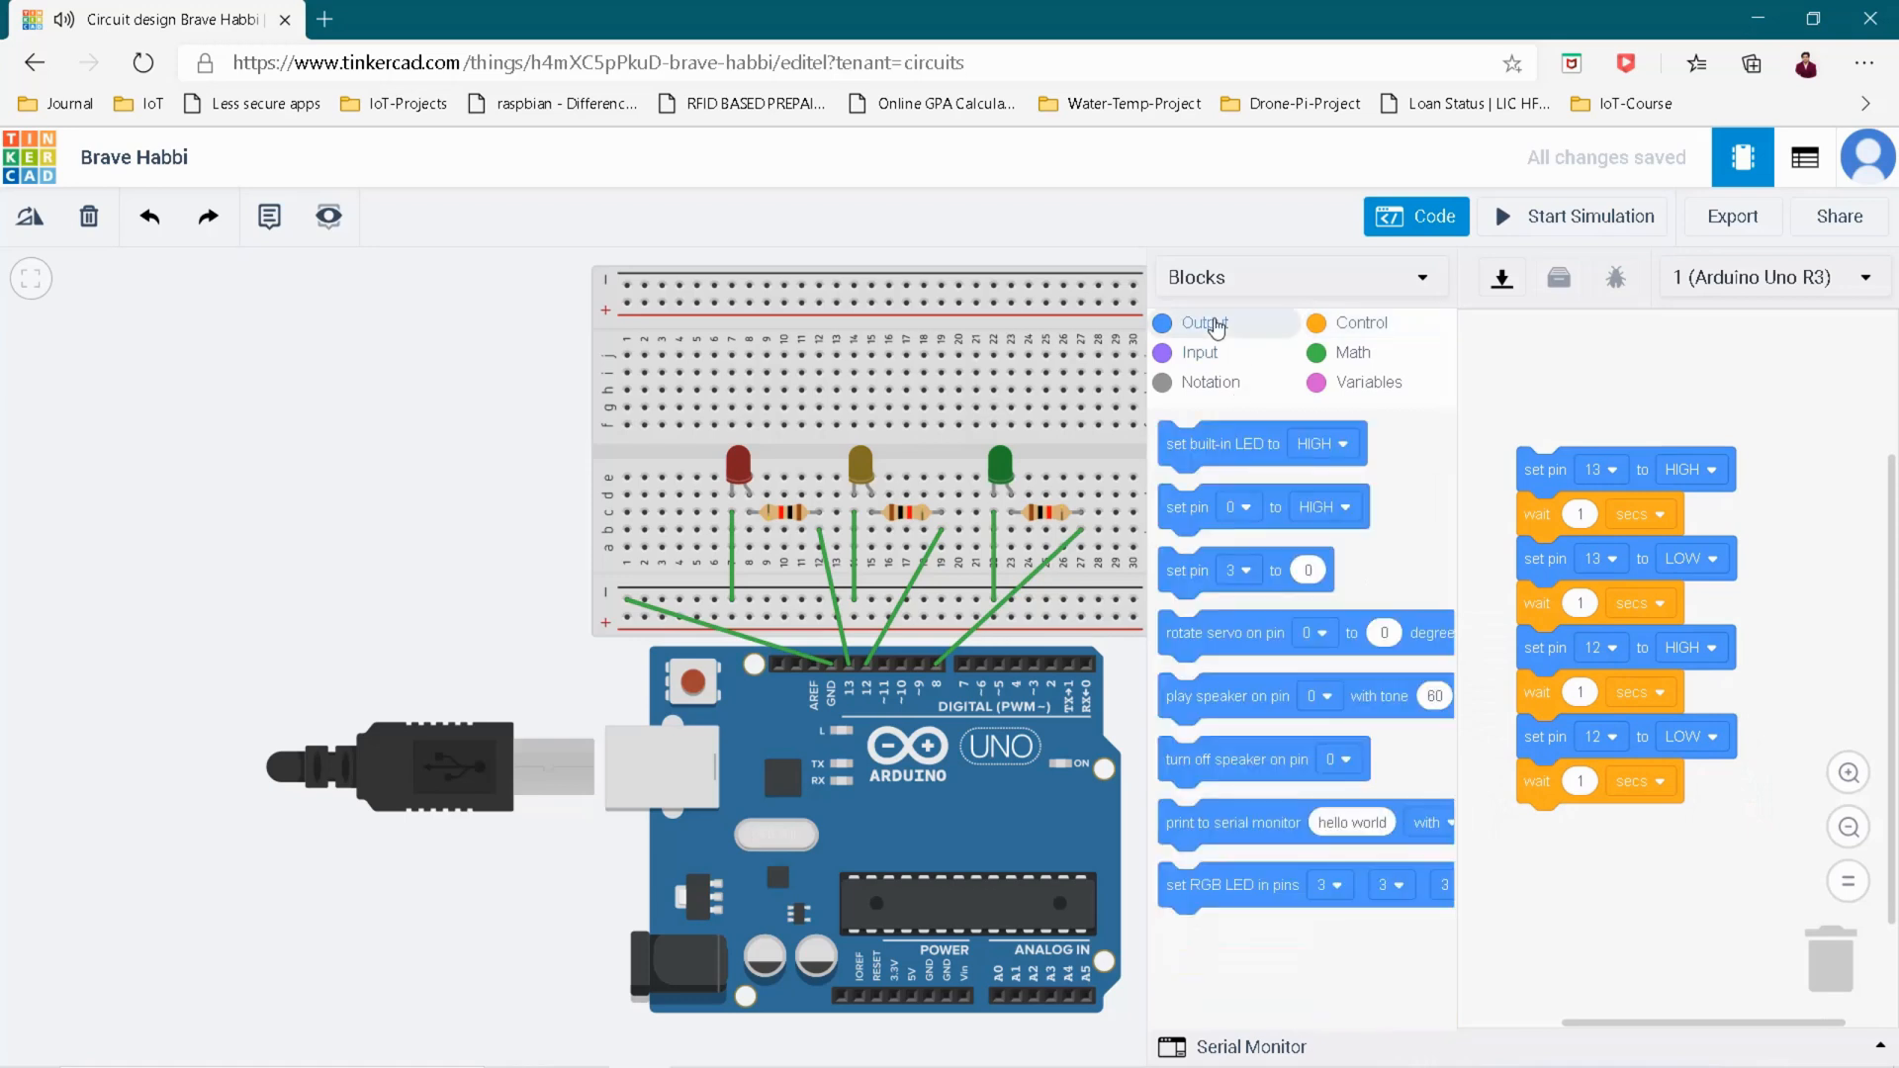
mouse_move(1200, 509)
mouse_down()
mouse_move(1397, 605)
mouse_move(1558, 870)
mouse_move(1562, 829)
mouse_up()
click(1598, 835)
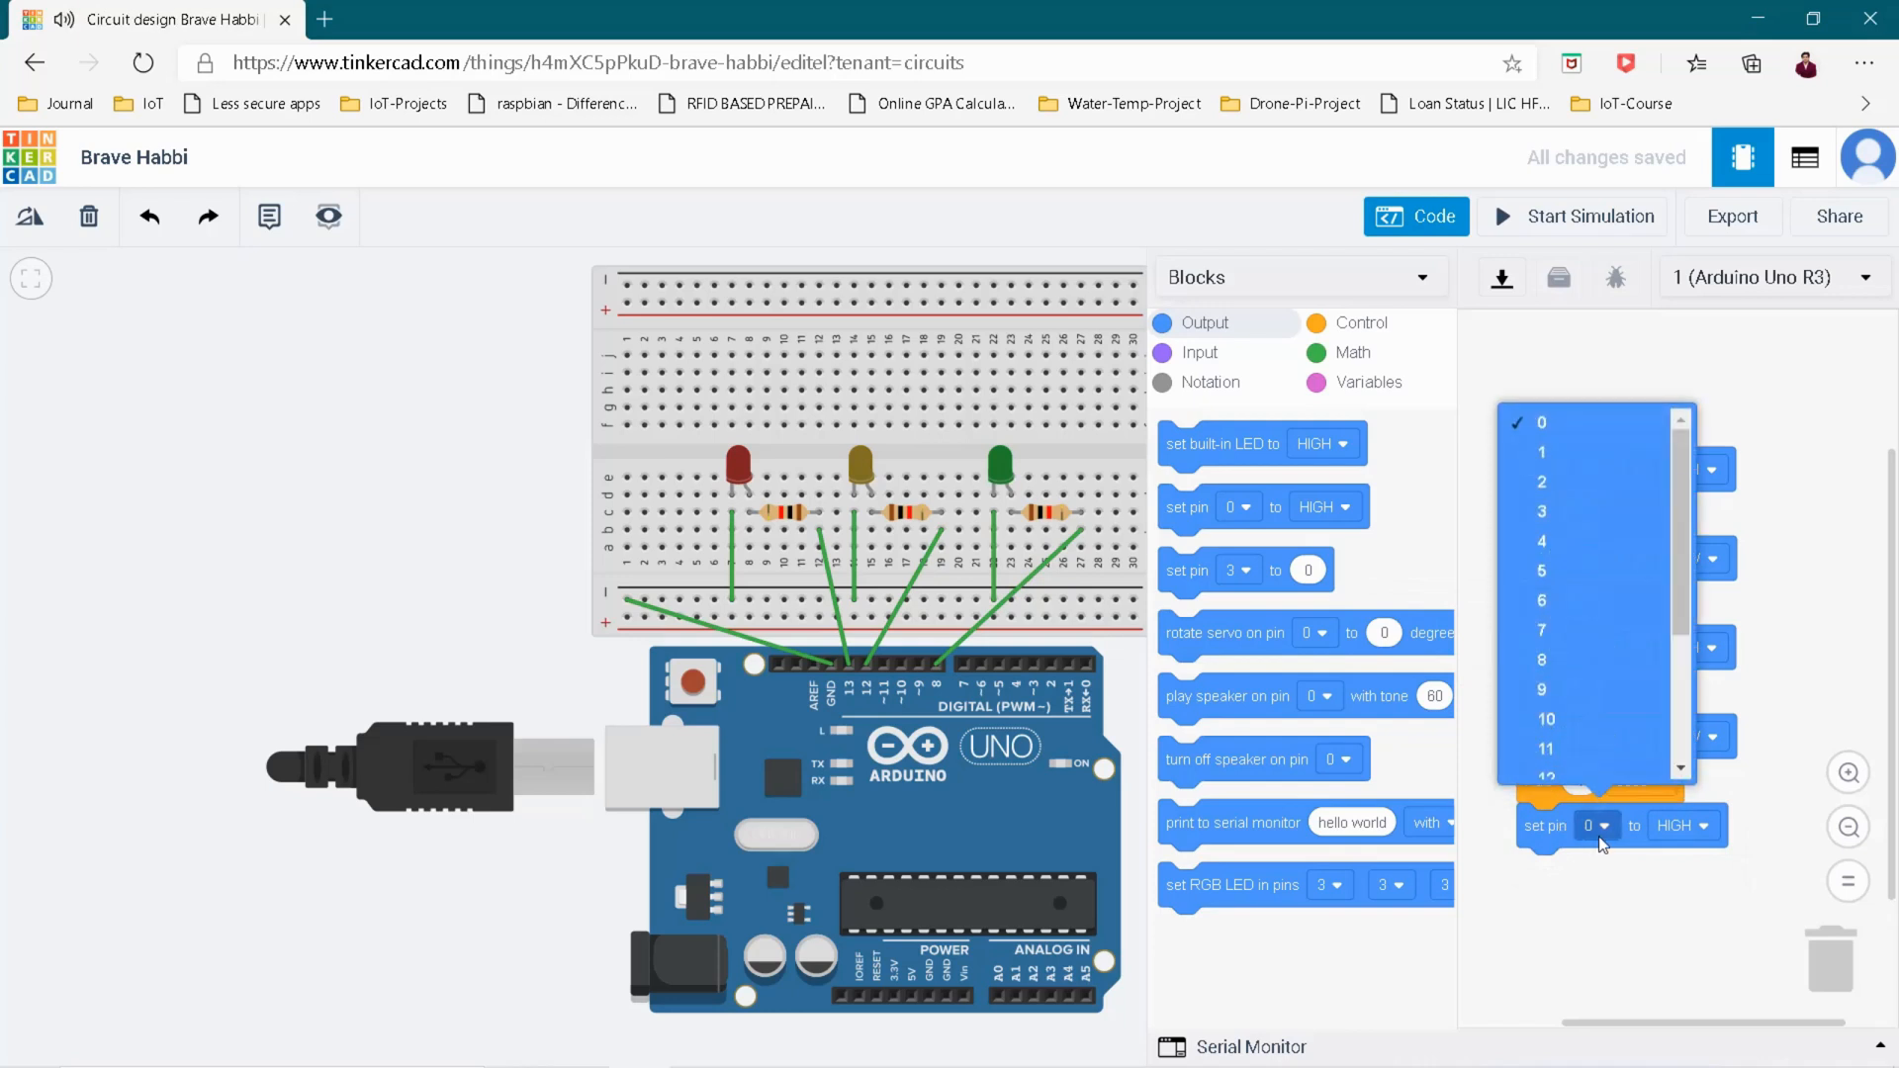
click(1581, 654)
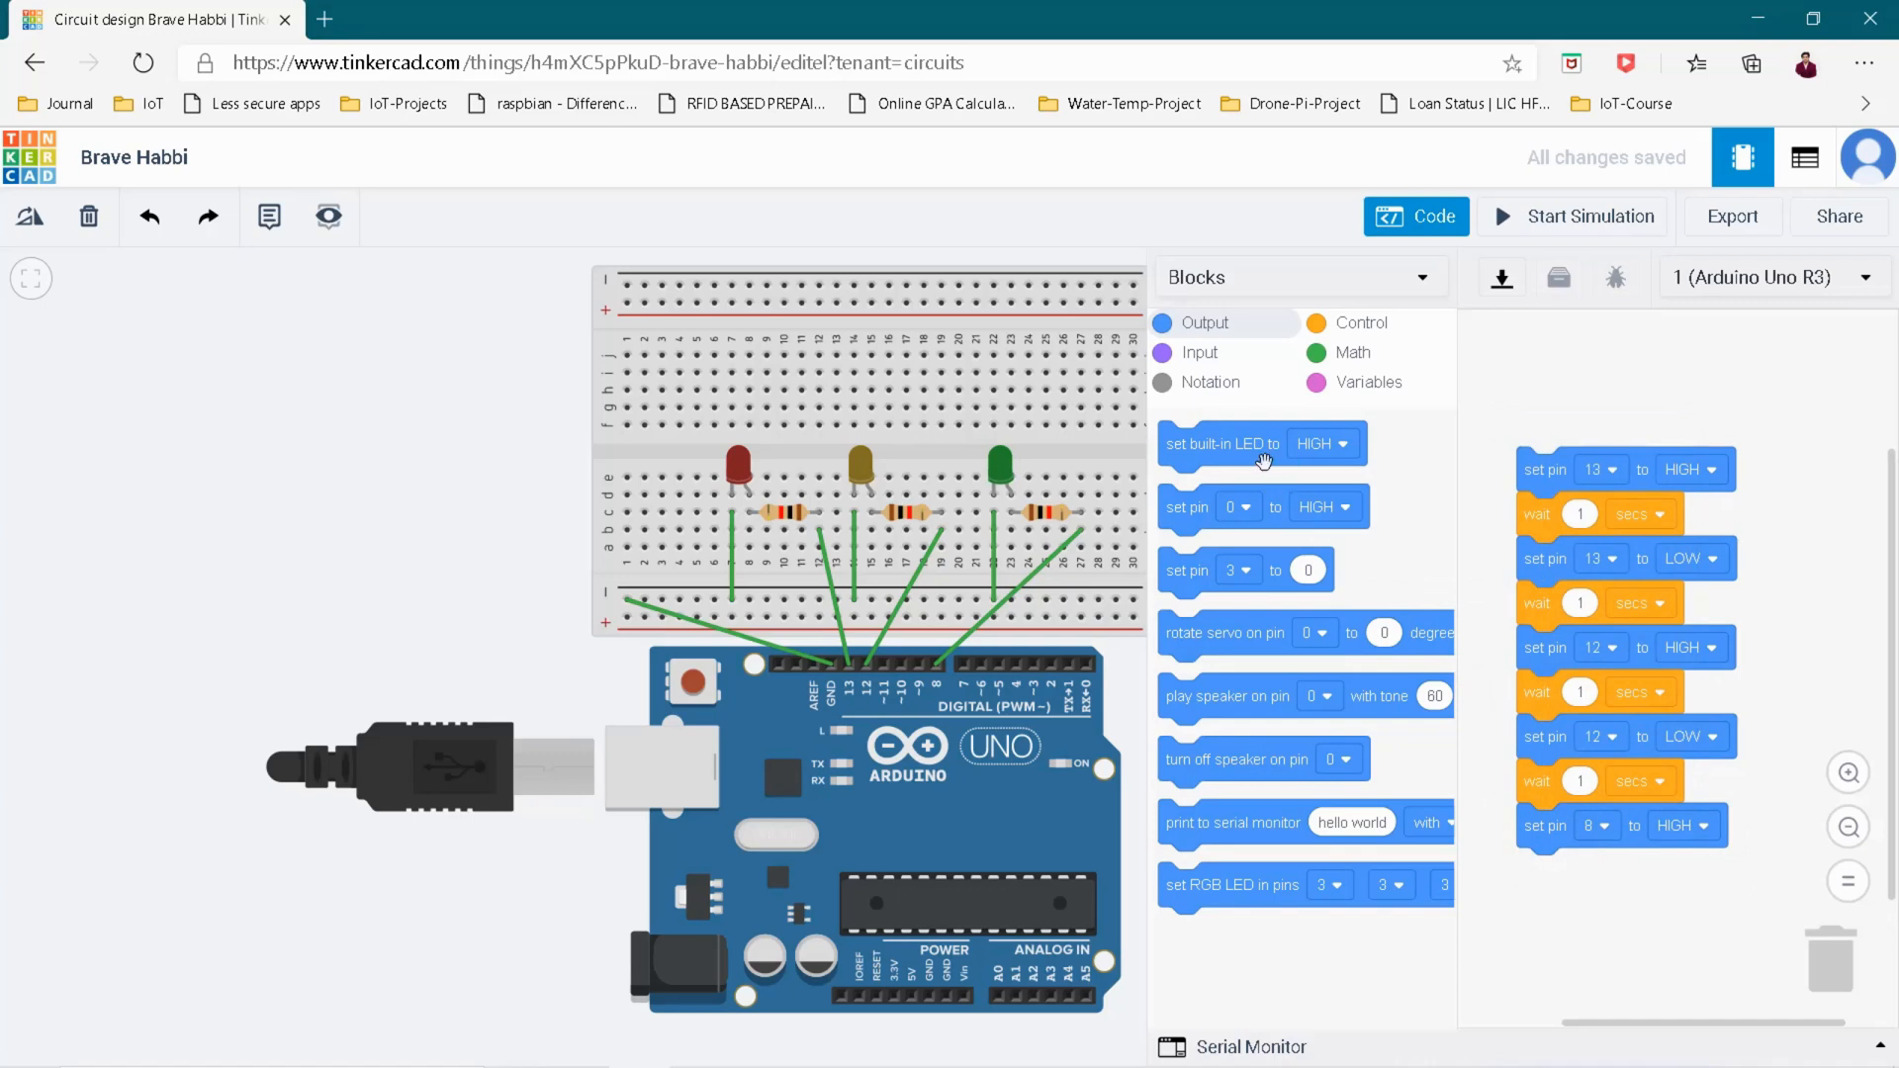
- Create an output block setting pin 8 to LOW and attach it below the pin 8 HIGH block with a 1-second wait between them
drag(1199, 506, 1595, 966)
click(1649, 955)
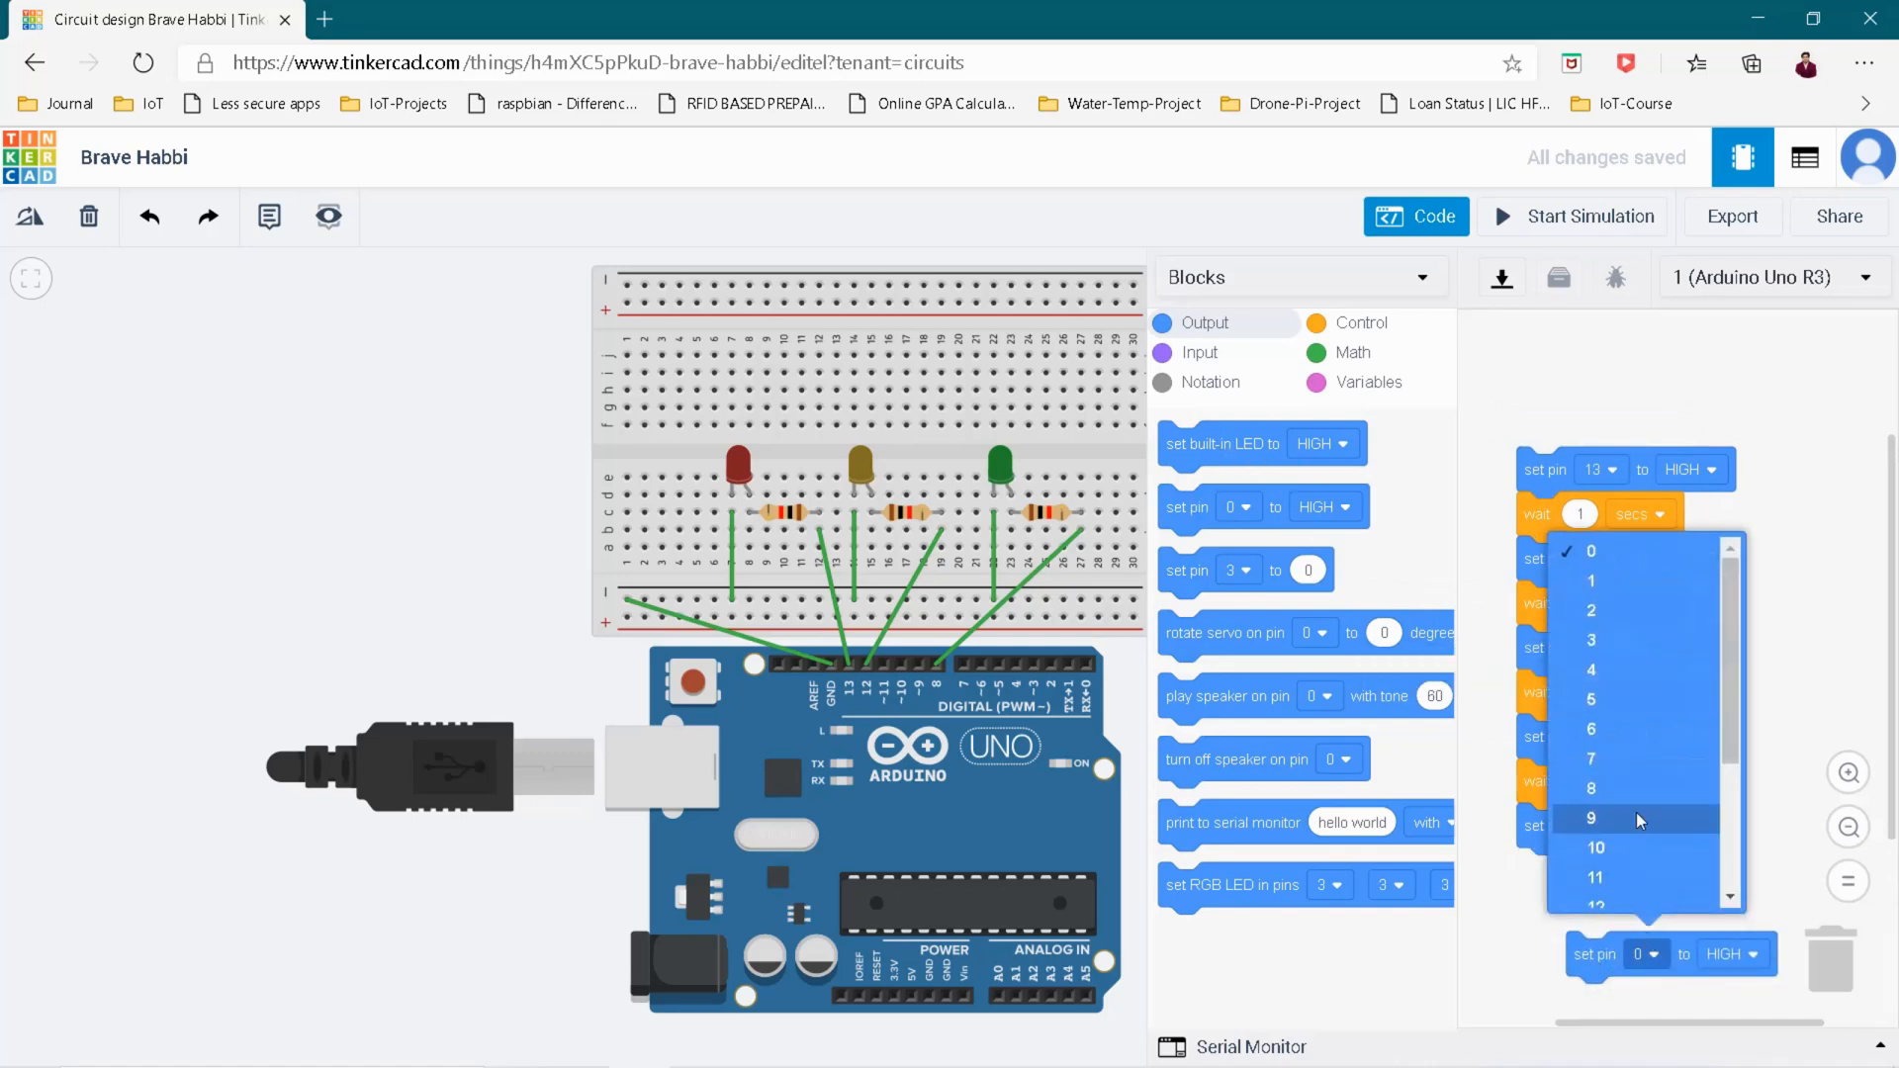
click(1626, 775)
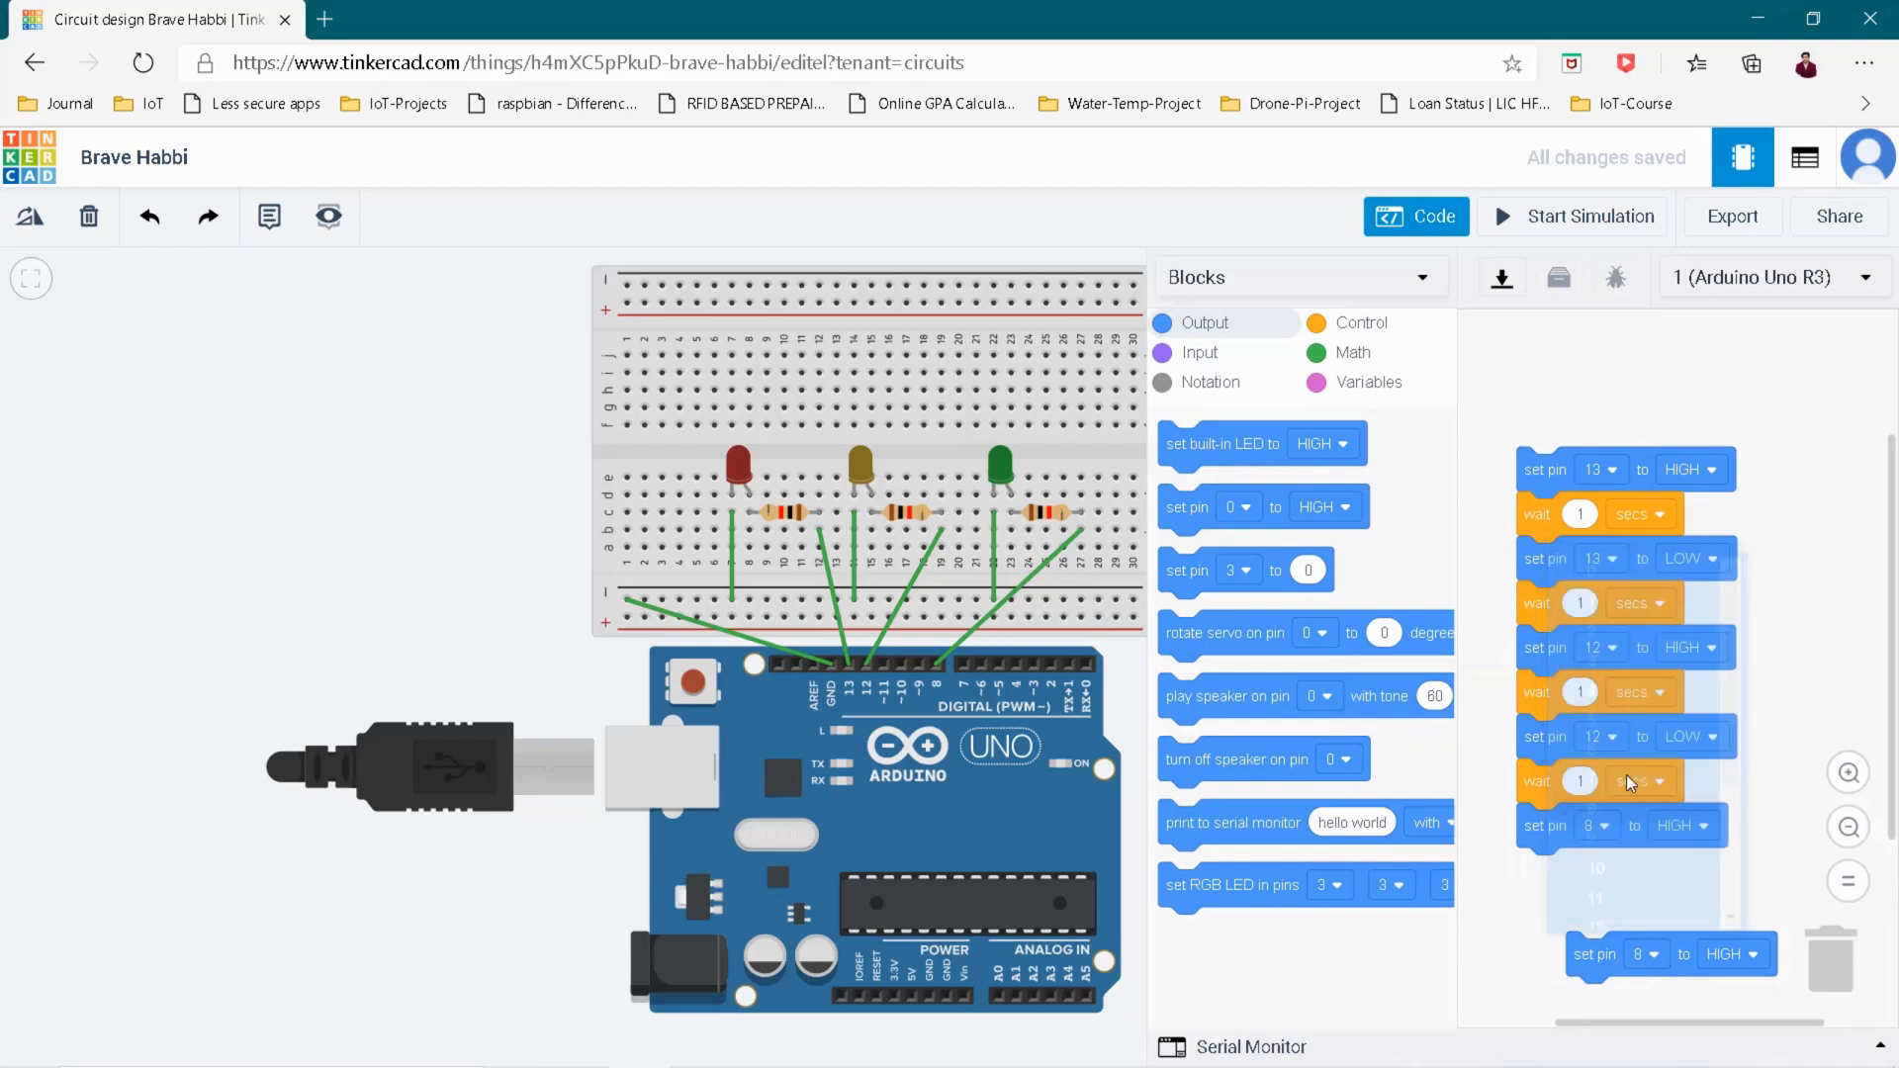
click(1748, 962)
click(1725, 893)
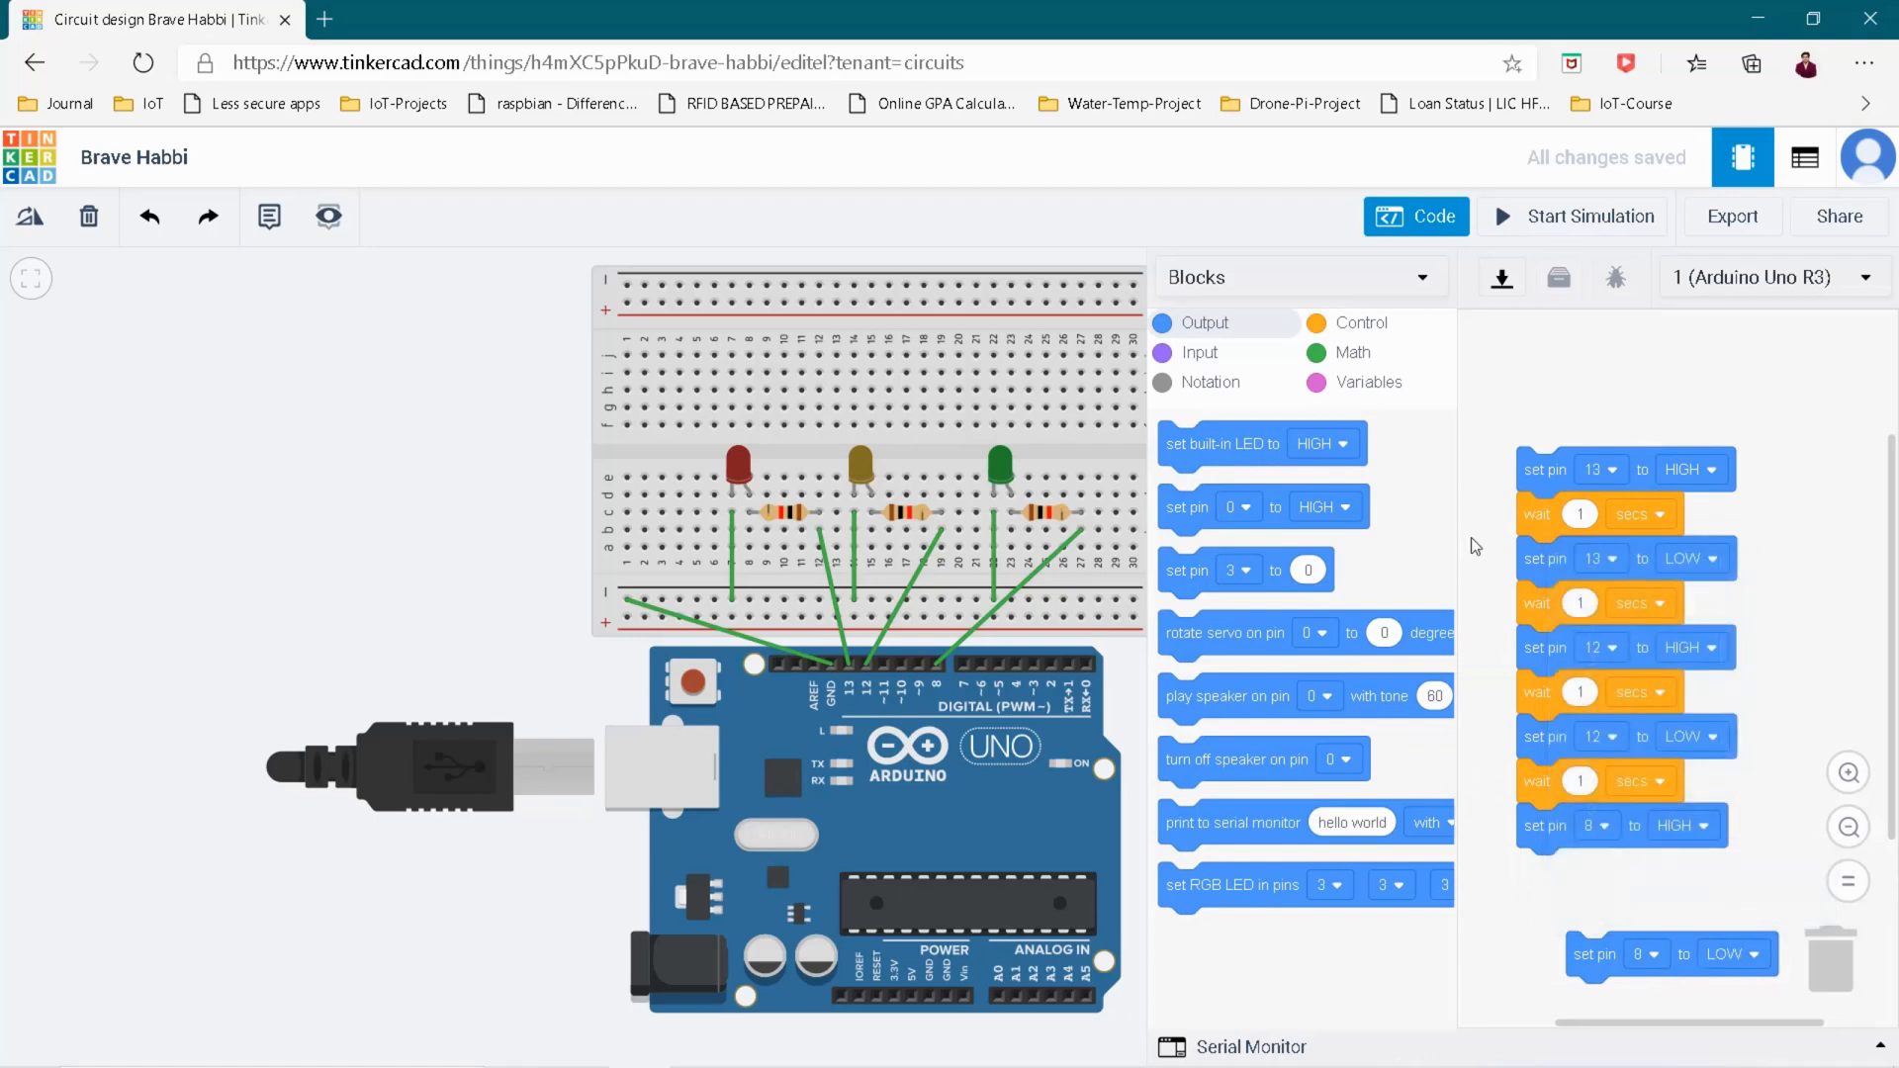
click(1378, 339)
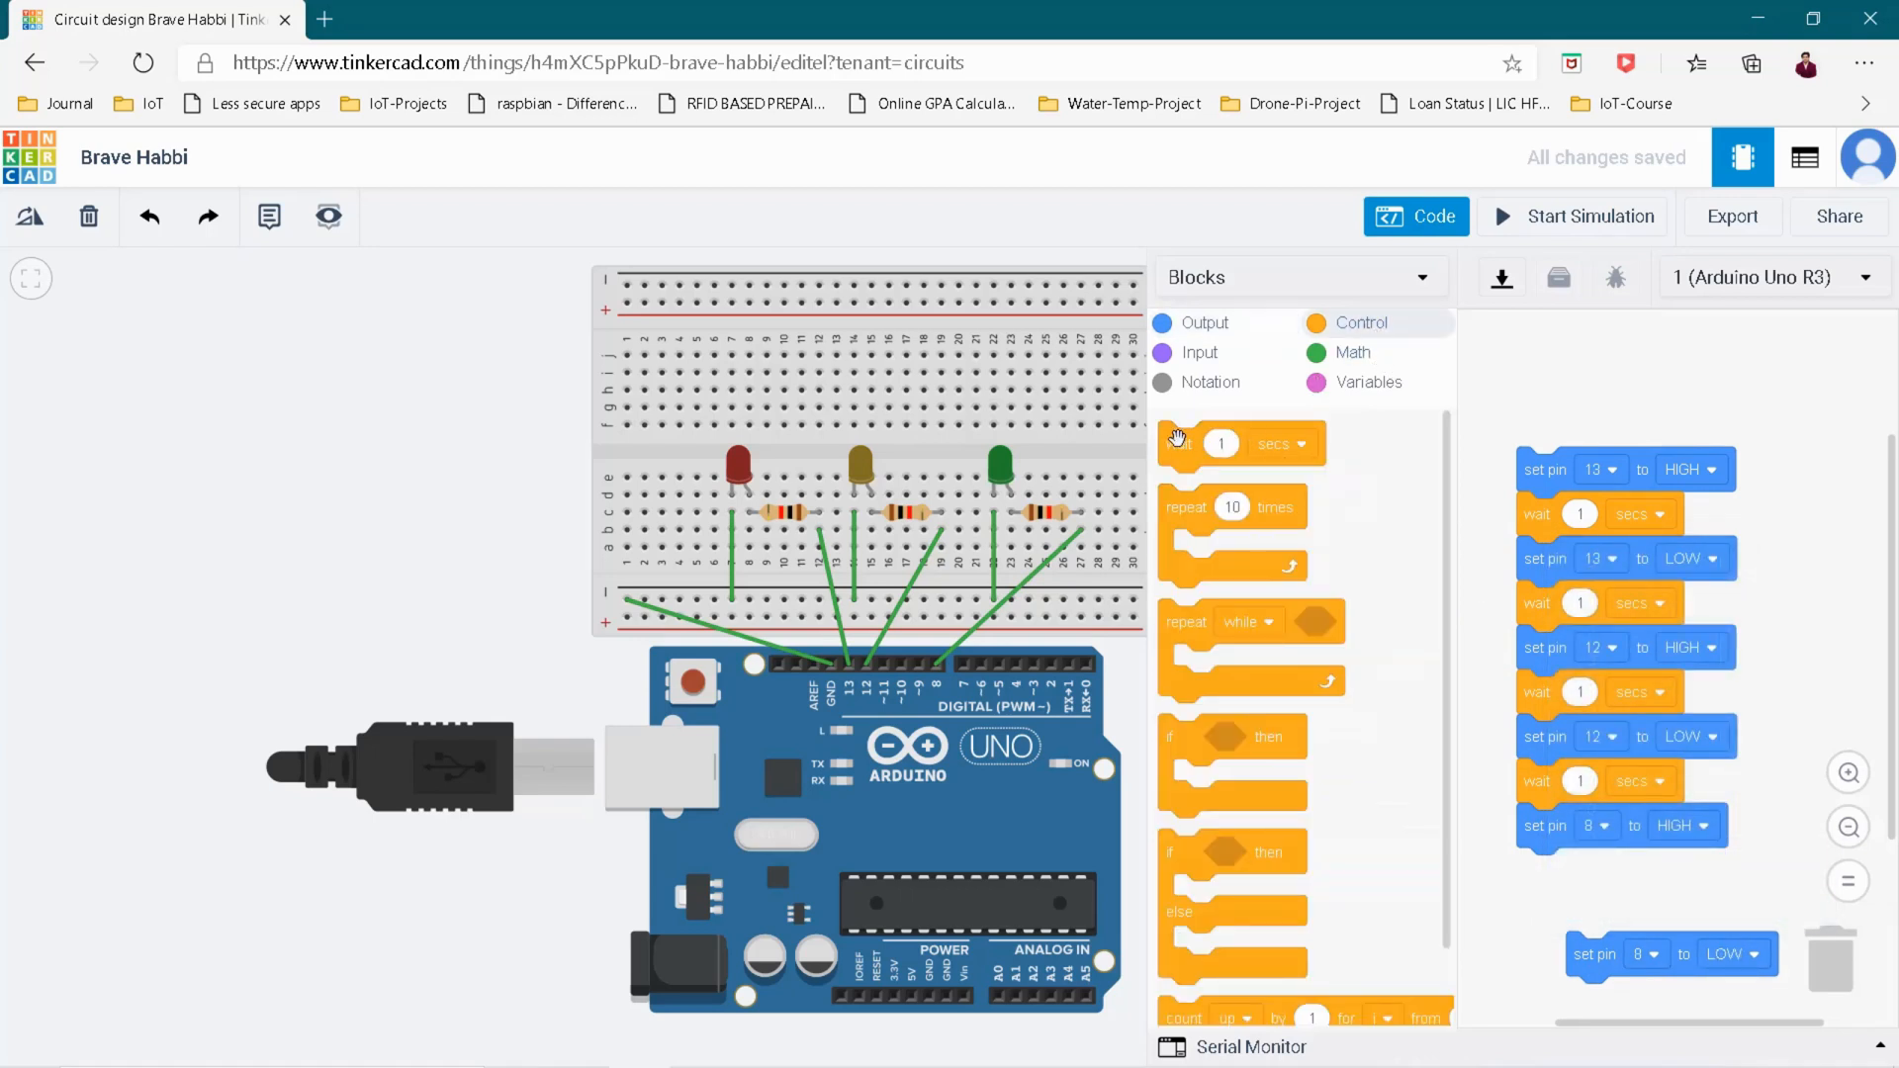
drag(1177, 443, 1634, 879)
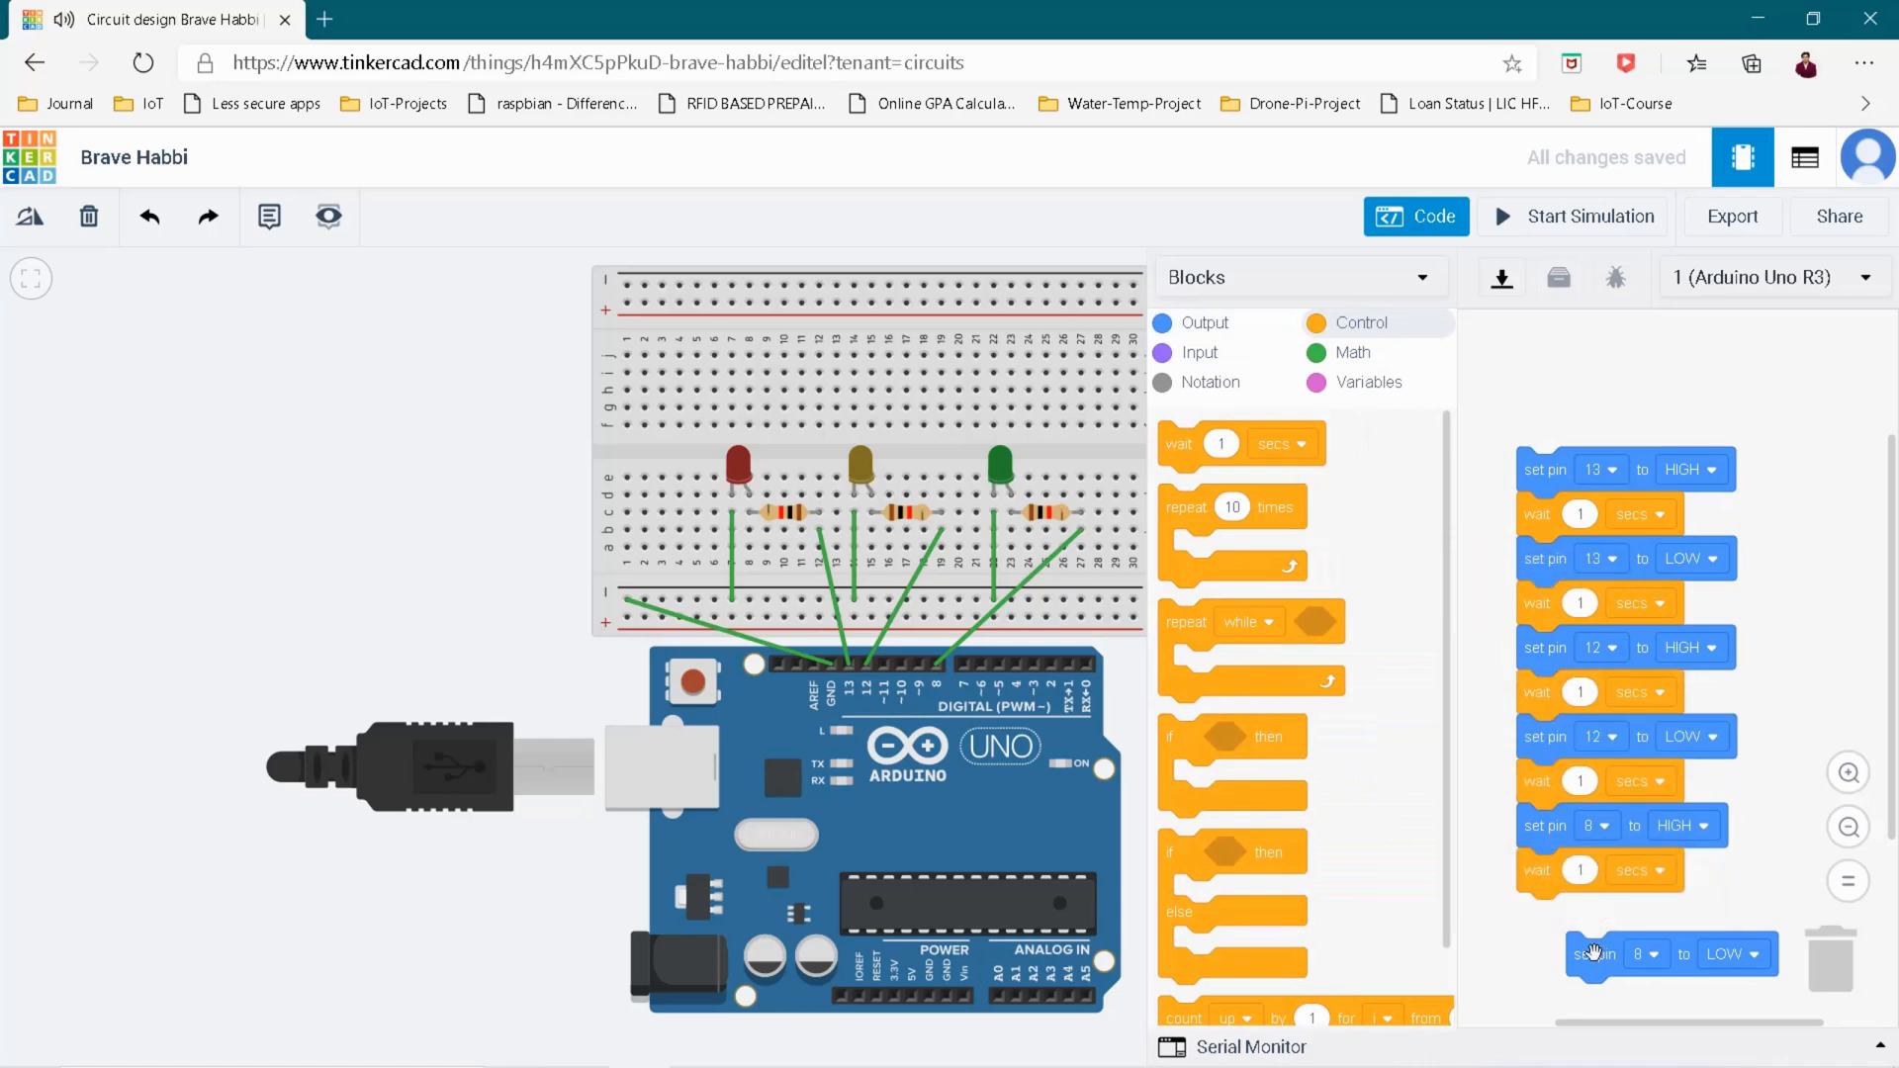
drag(1595, 955, 1549, 915)
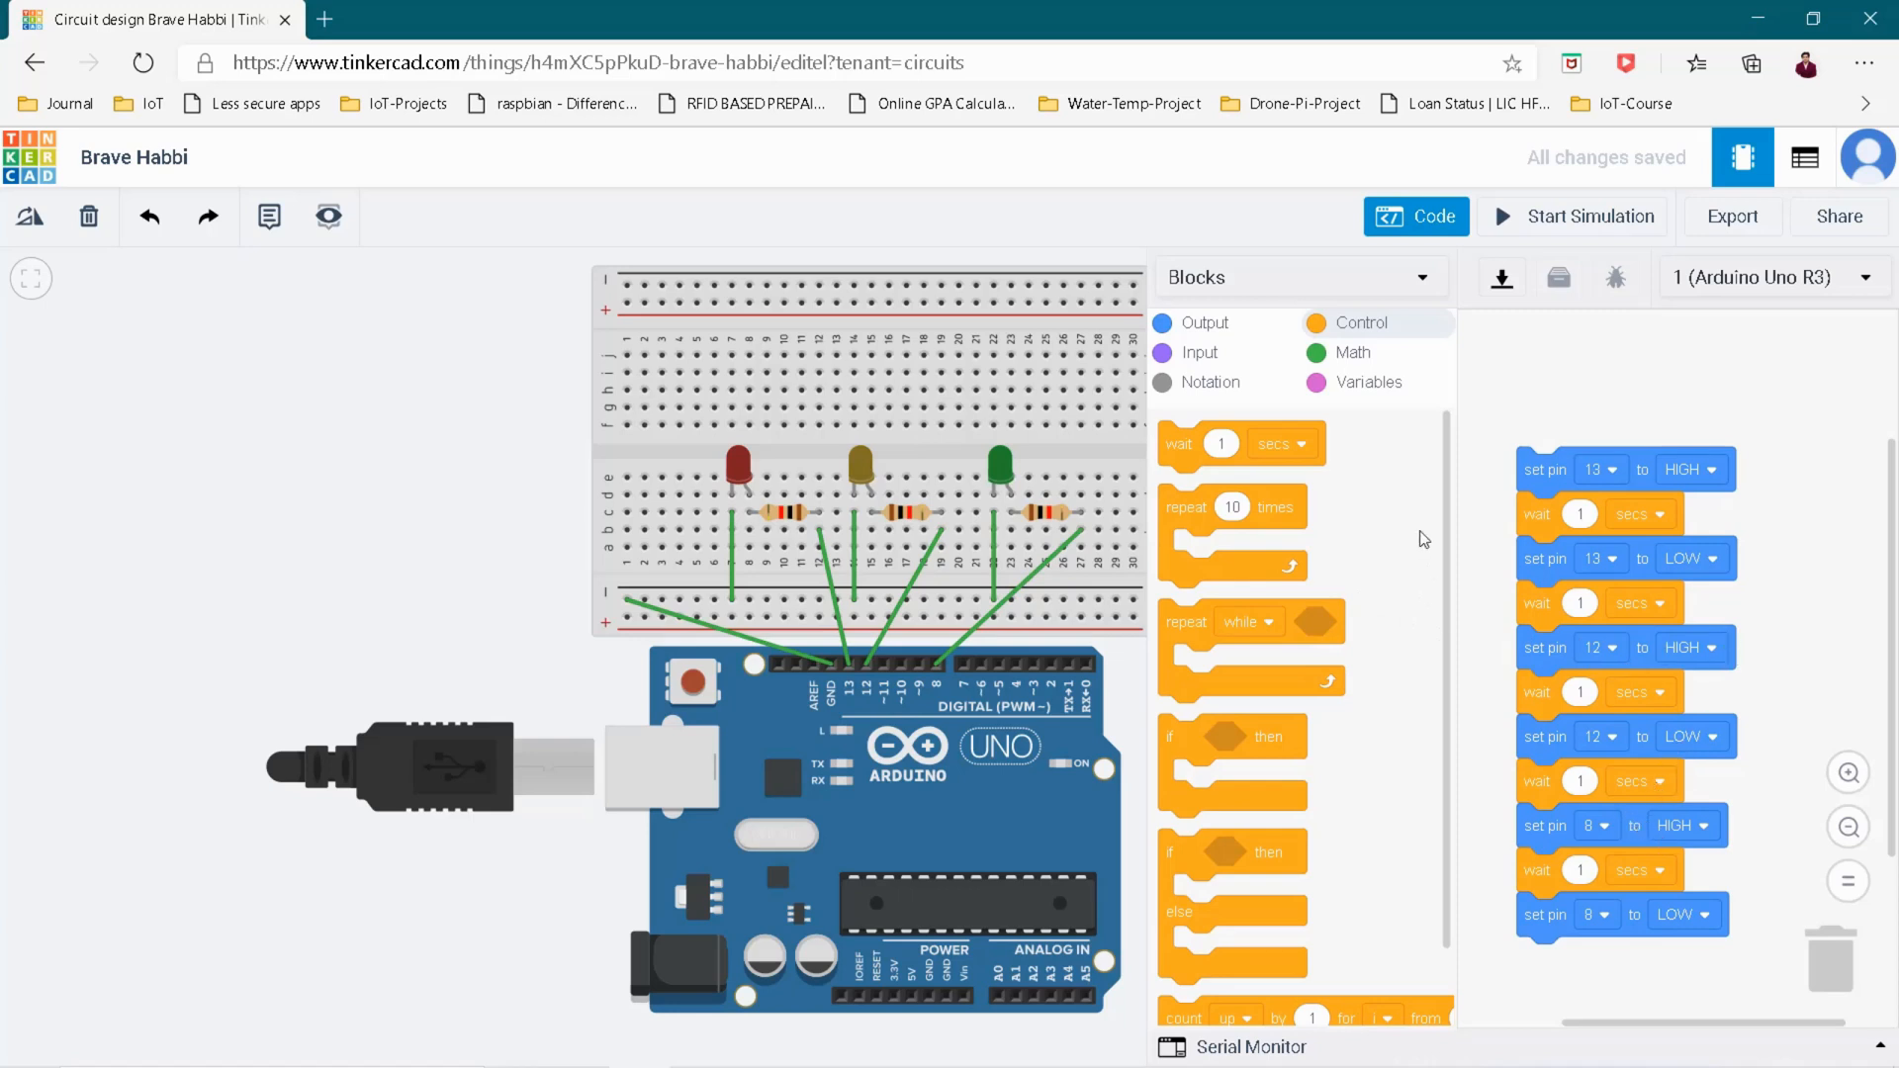
- Run the simulation to check the LED sequence with 1-second waits, and stop it
click(1579, 219)
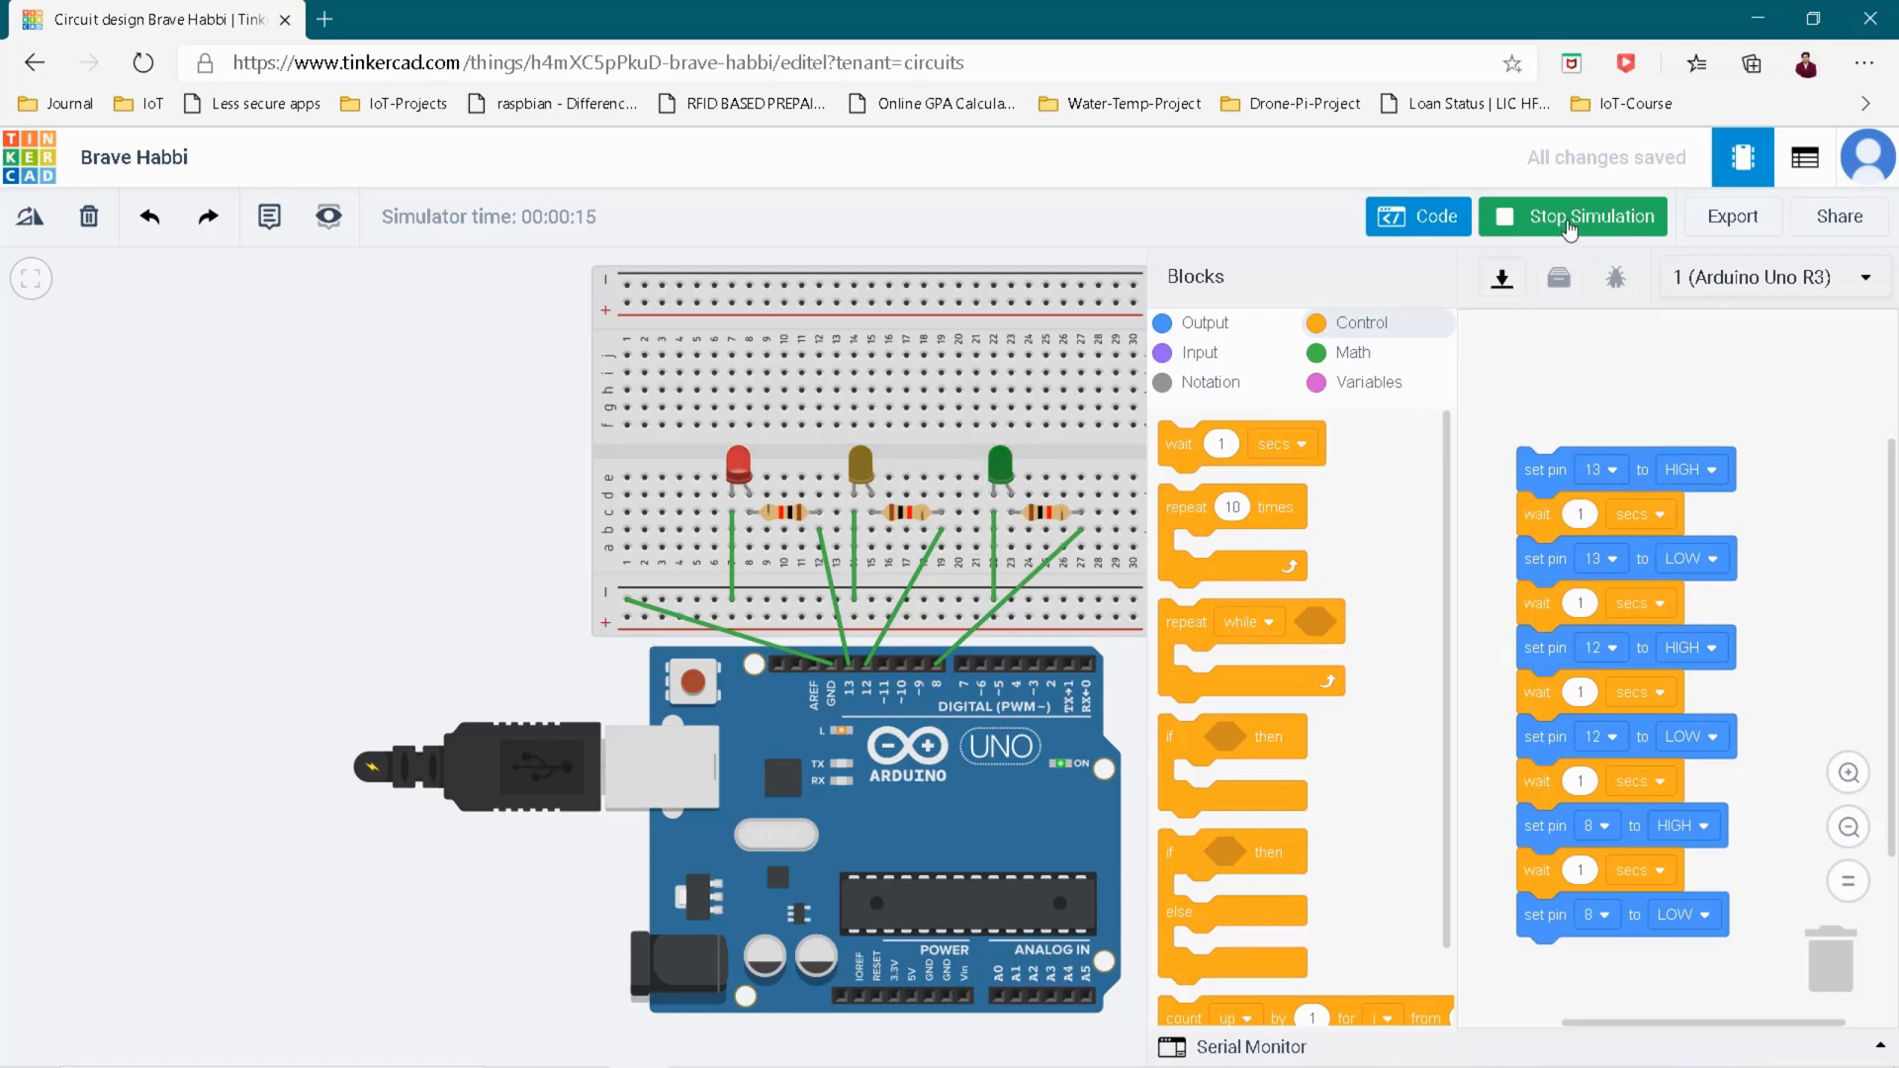
click(1570, 227)
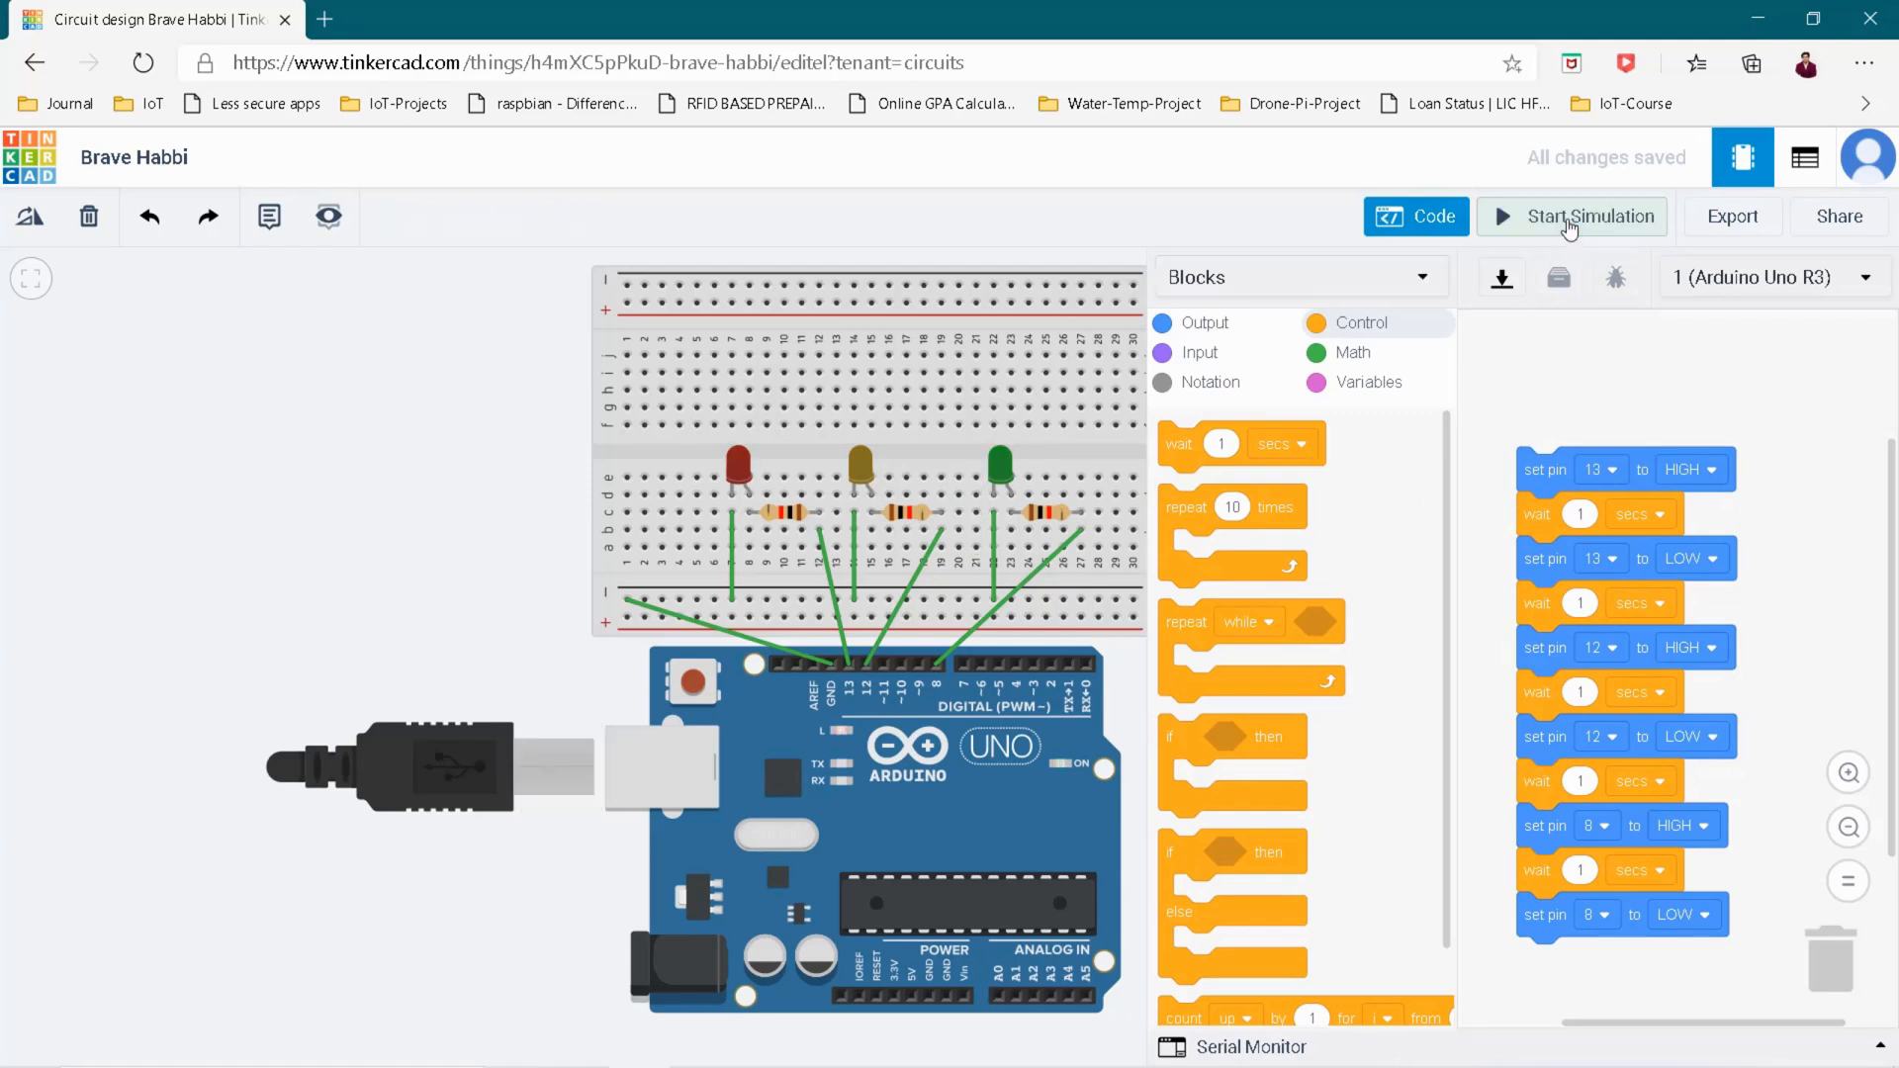
- Set the waits after the HIGH blocks to 5 seconds for pin 13, 3 seconds for pin 12 and 8 seconds for pin 8
click(1580, 513)
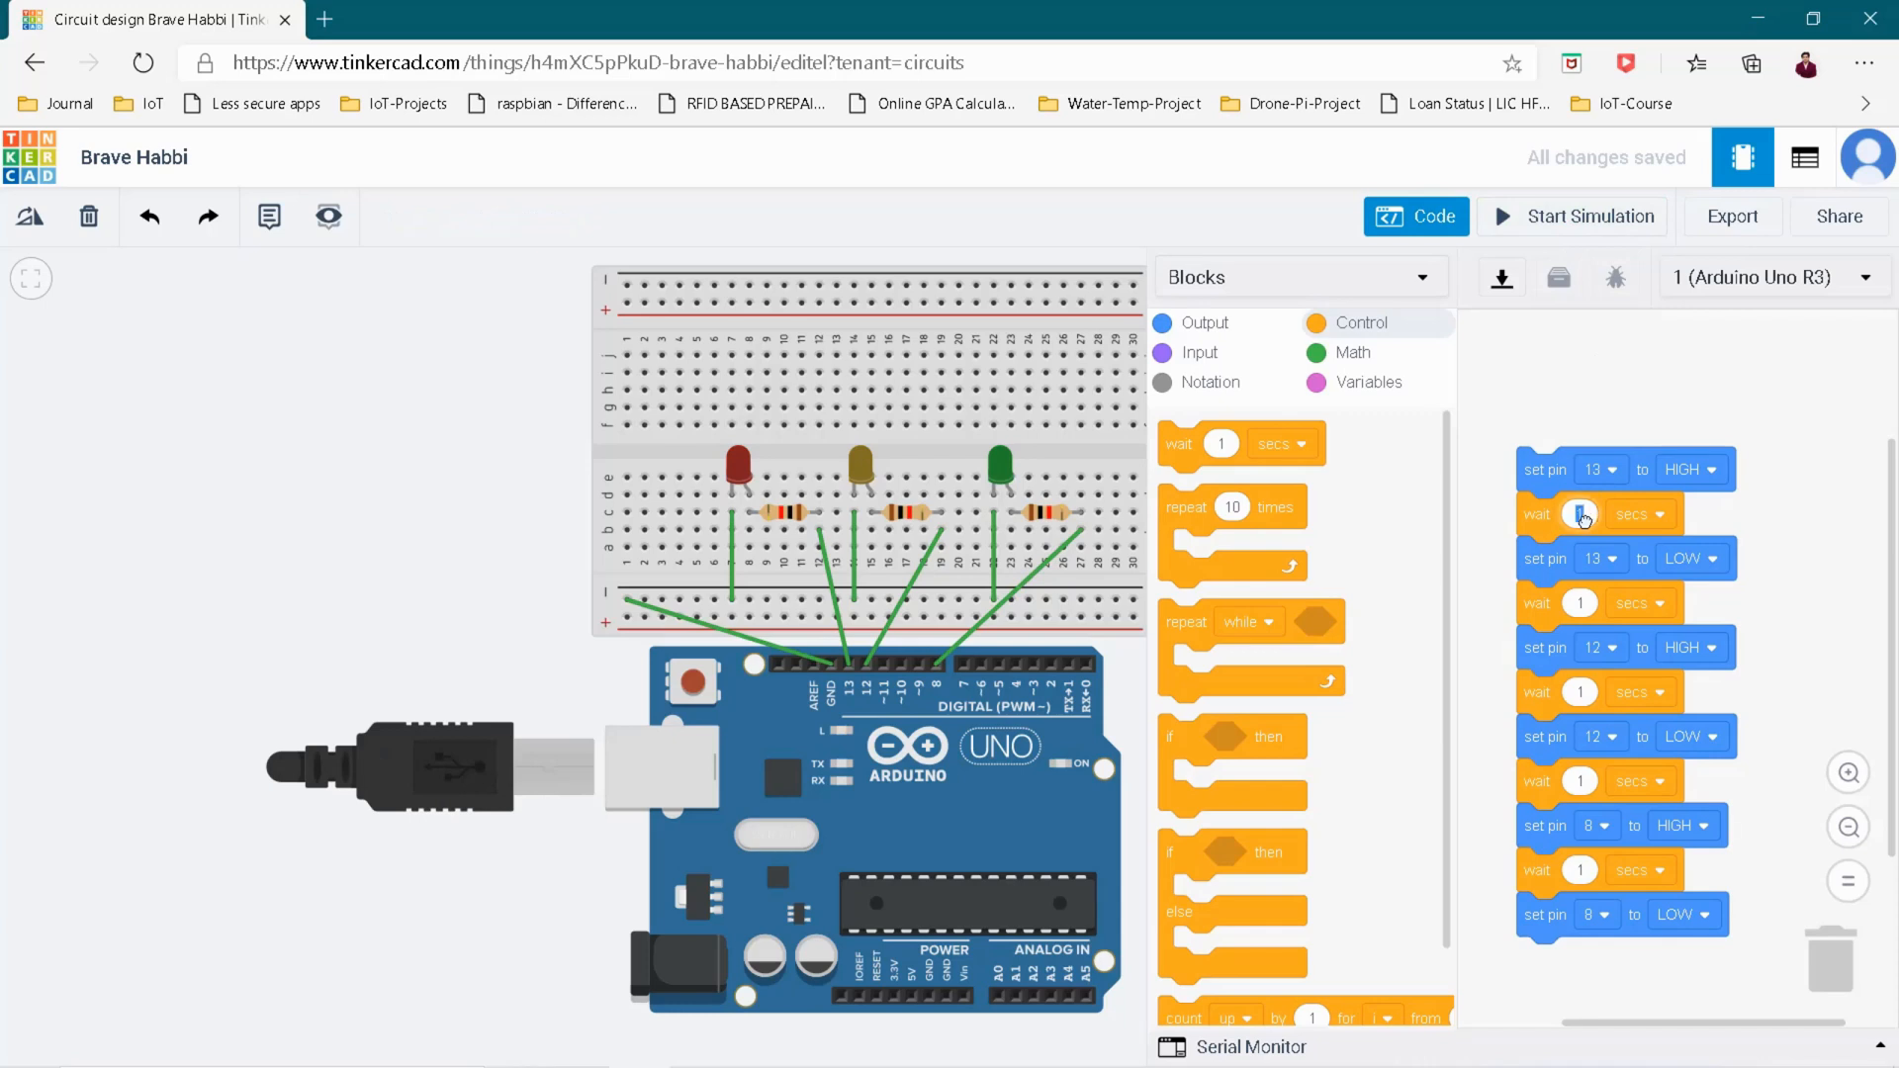
text(5)
click(1586, 697)
text(3)
click(1584, 870)
click(1583, 870)
- Simulate the circuit again with the 5, 3 and 8 second LED timings, and stop the simulation
click(1546, 218)
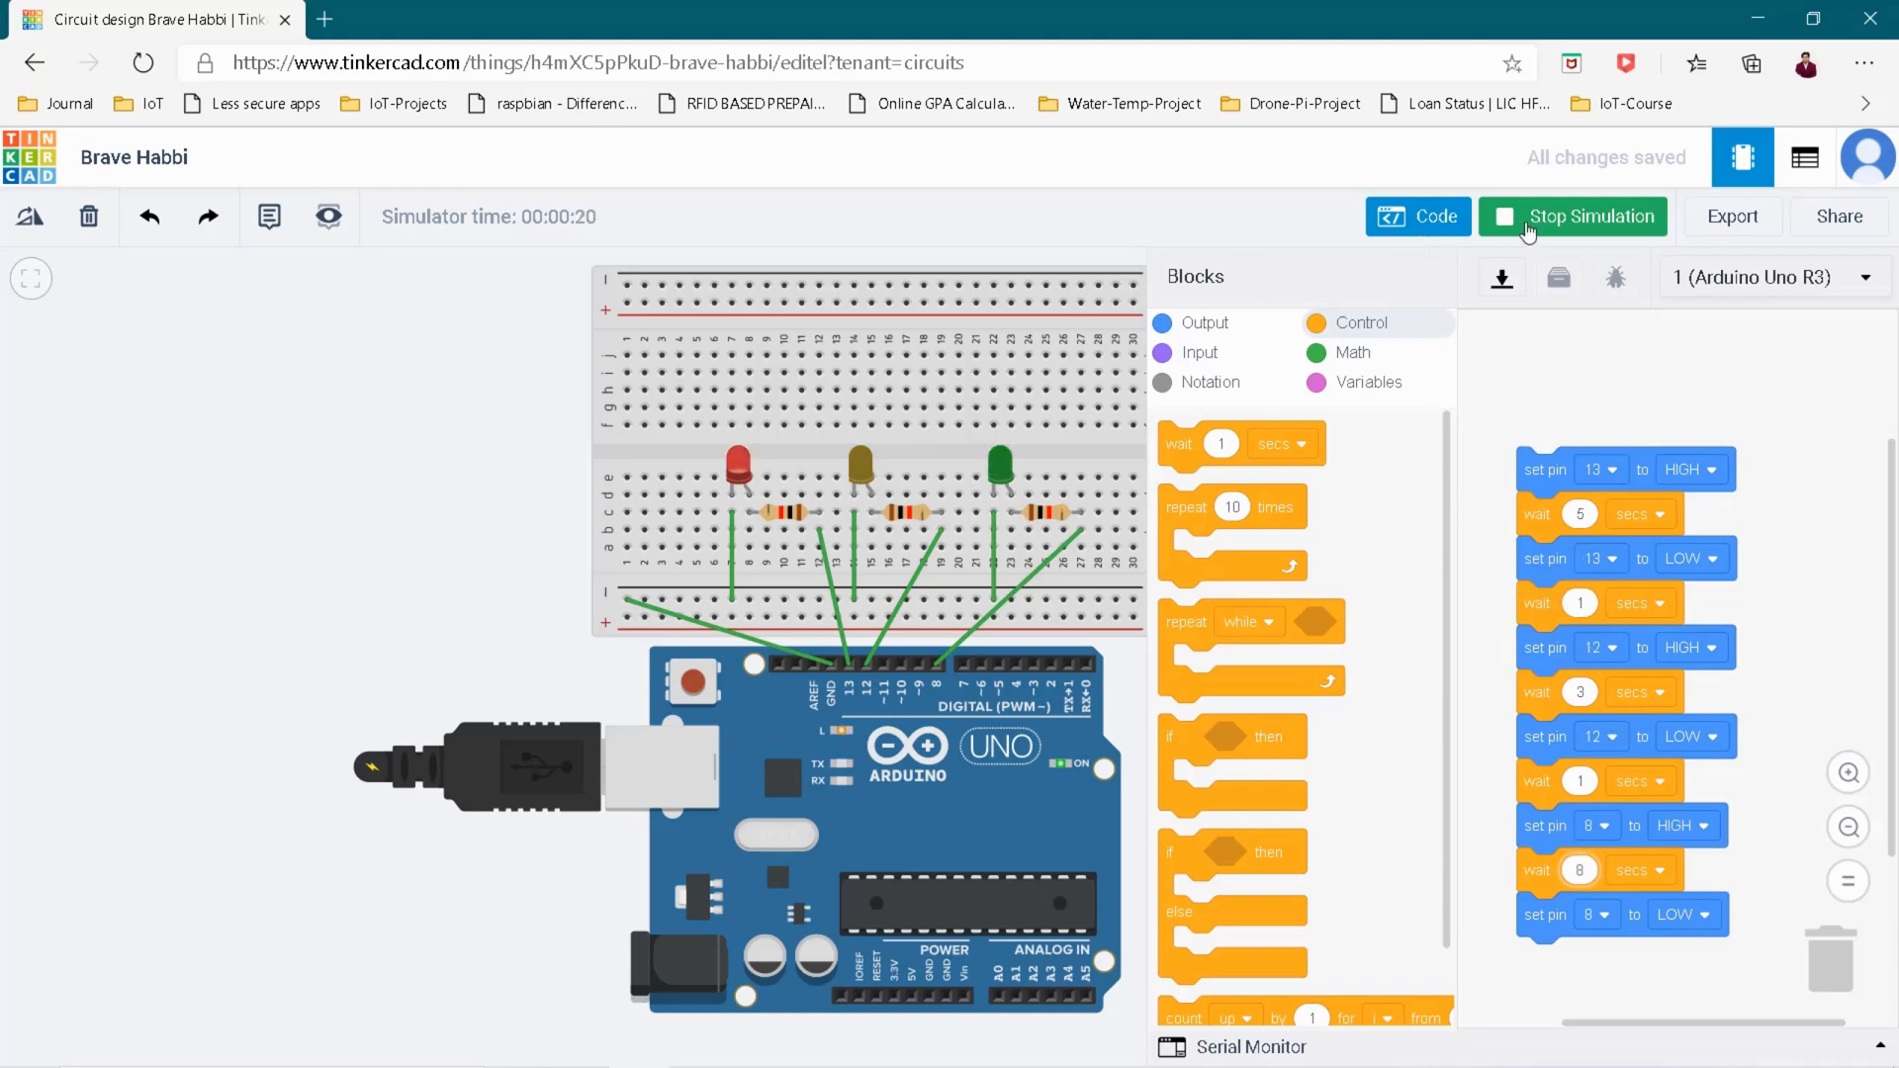
click(1592, 218)
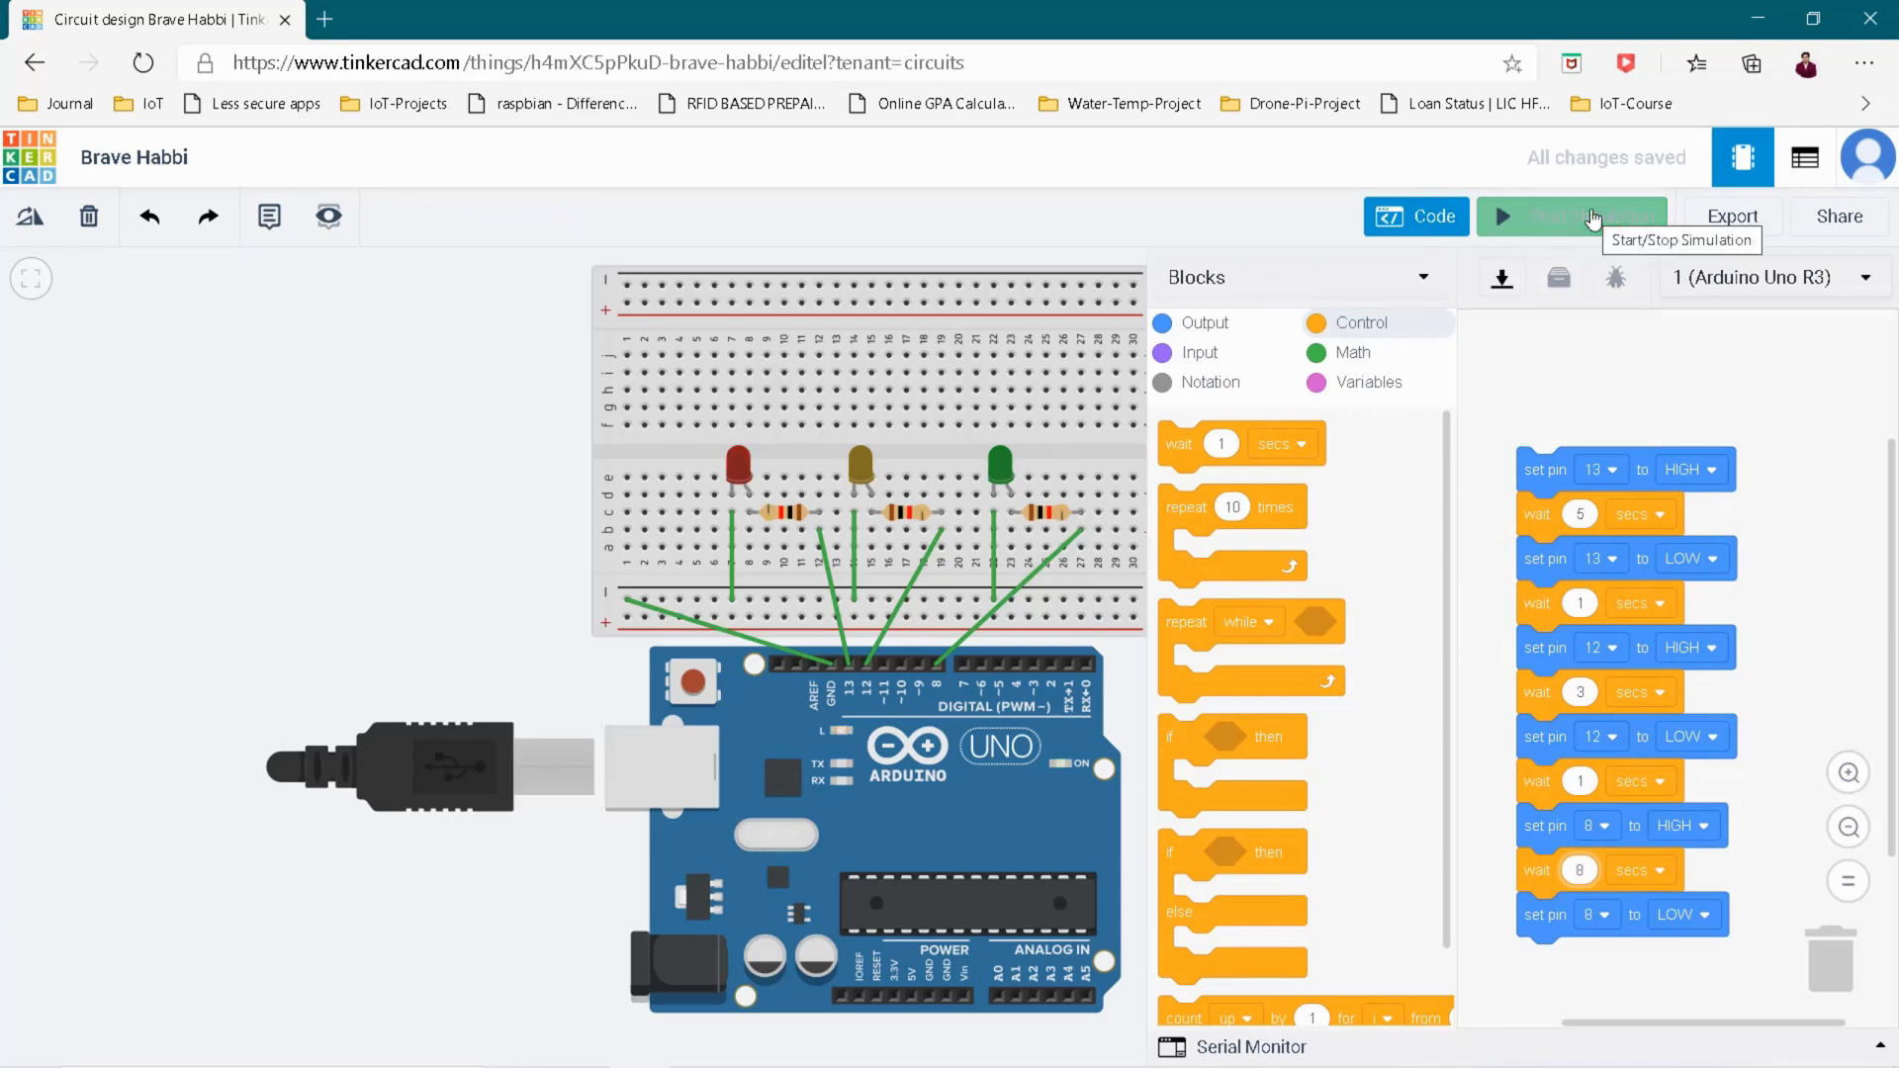
- Show the program as Blocks + Text and select the whole generated code, closing the code editor when done
click(1363, 288)
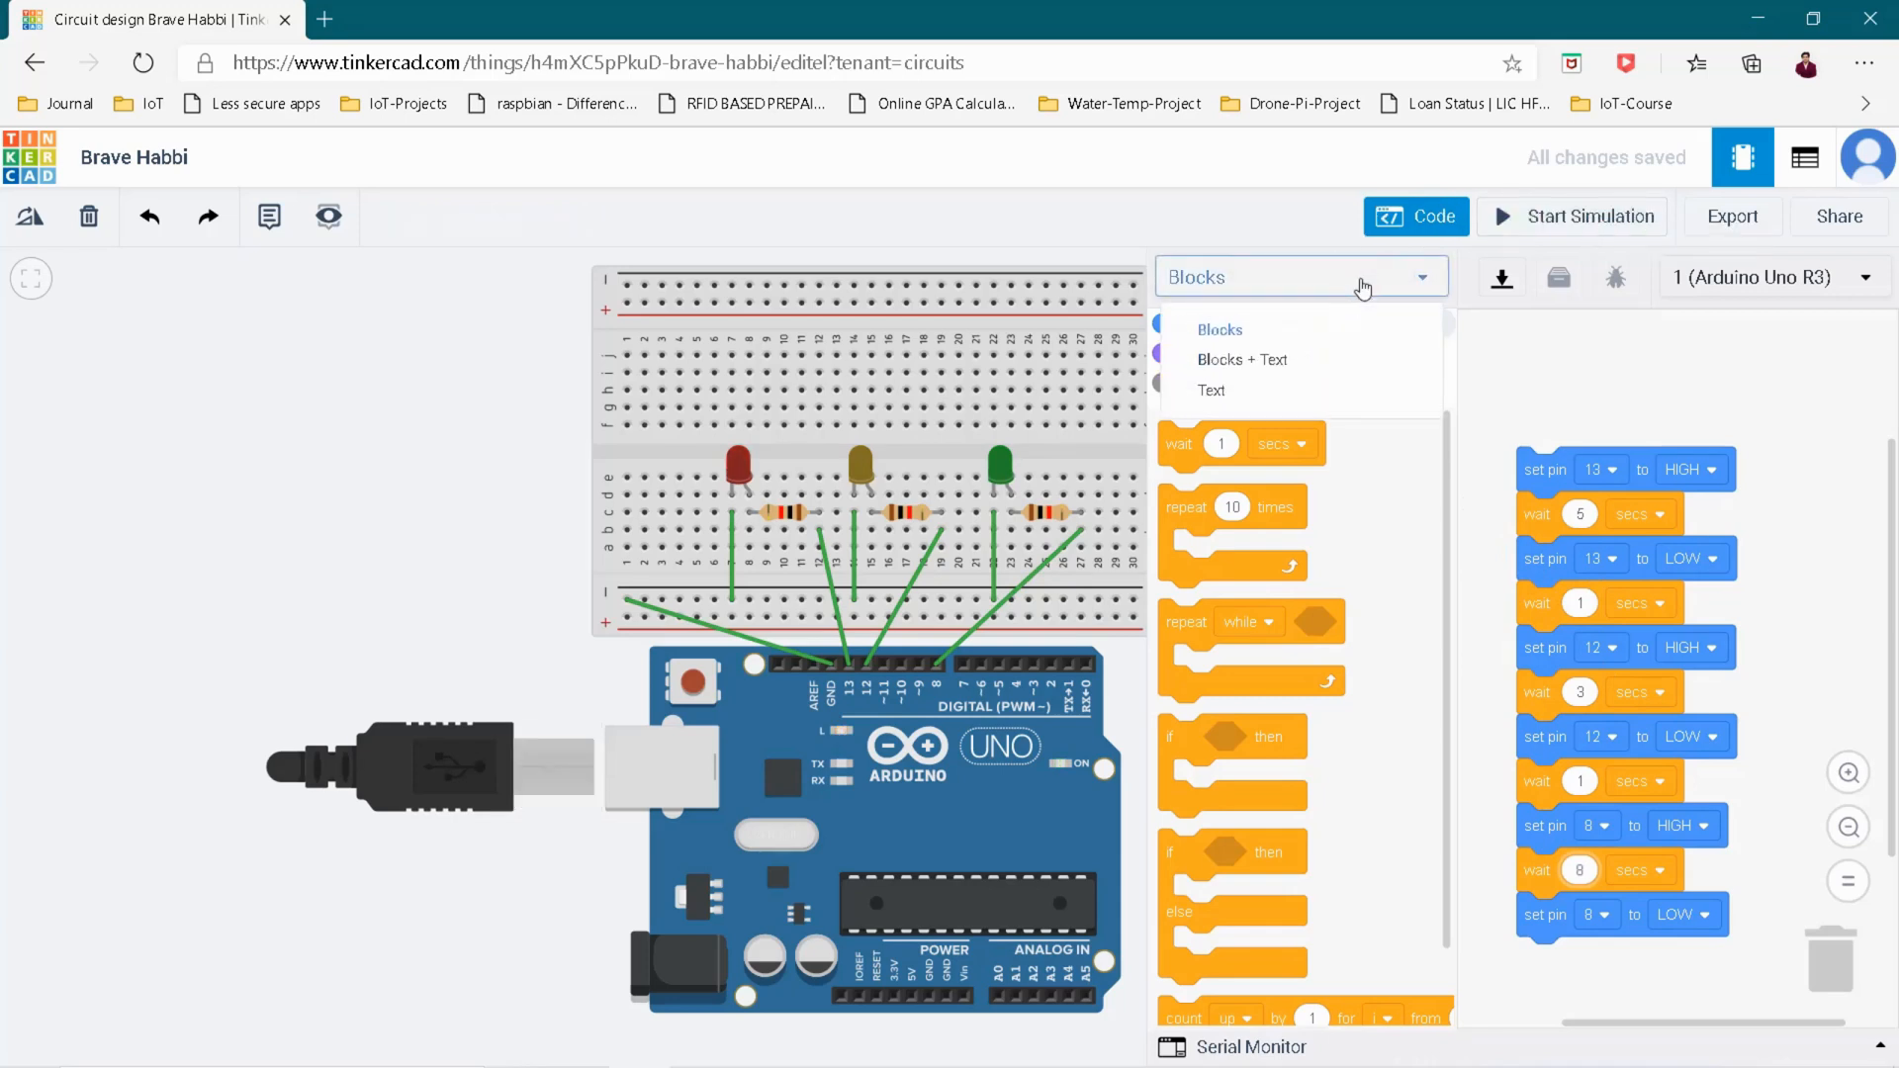
click(1266, 366)
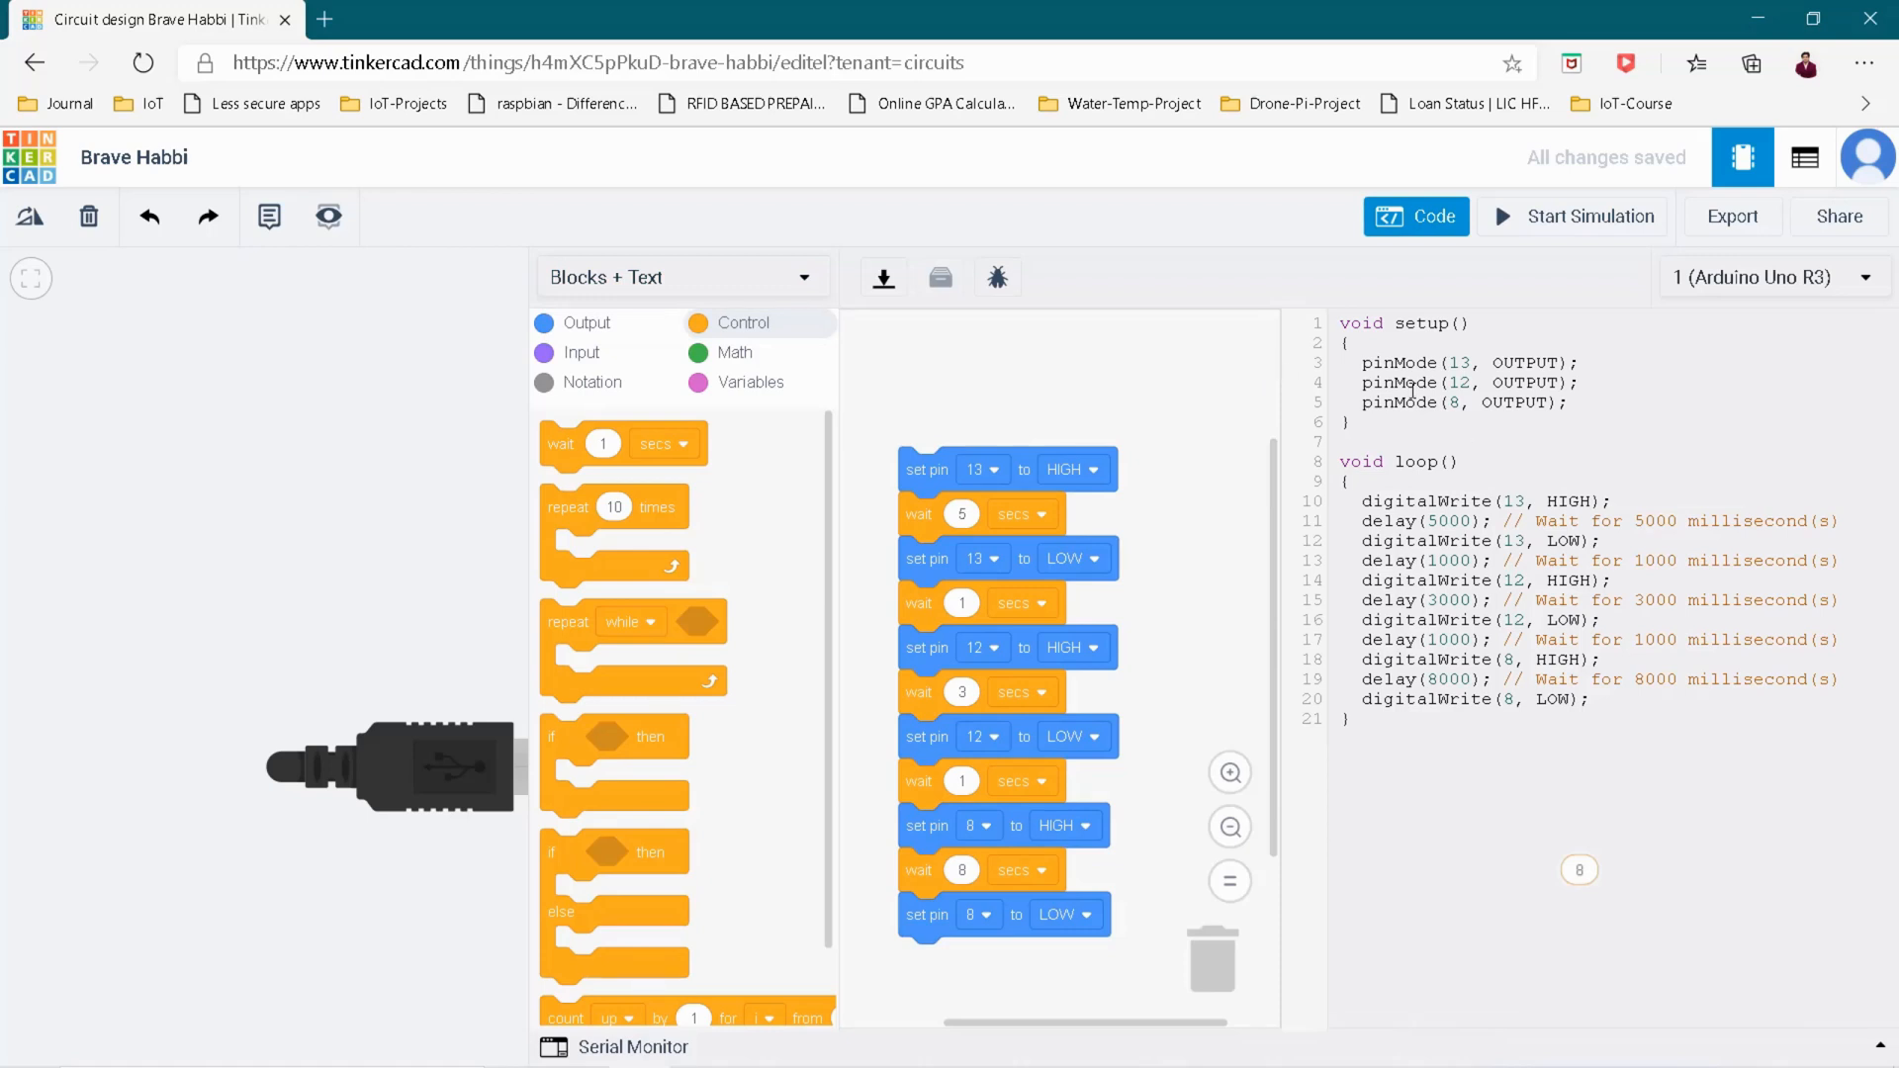
drag(1344, 322, 1465, 679)
key(shift+Down)
key(shift+Down)
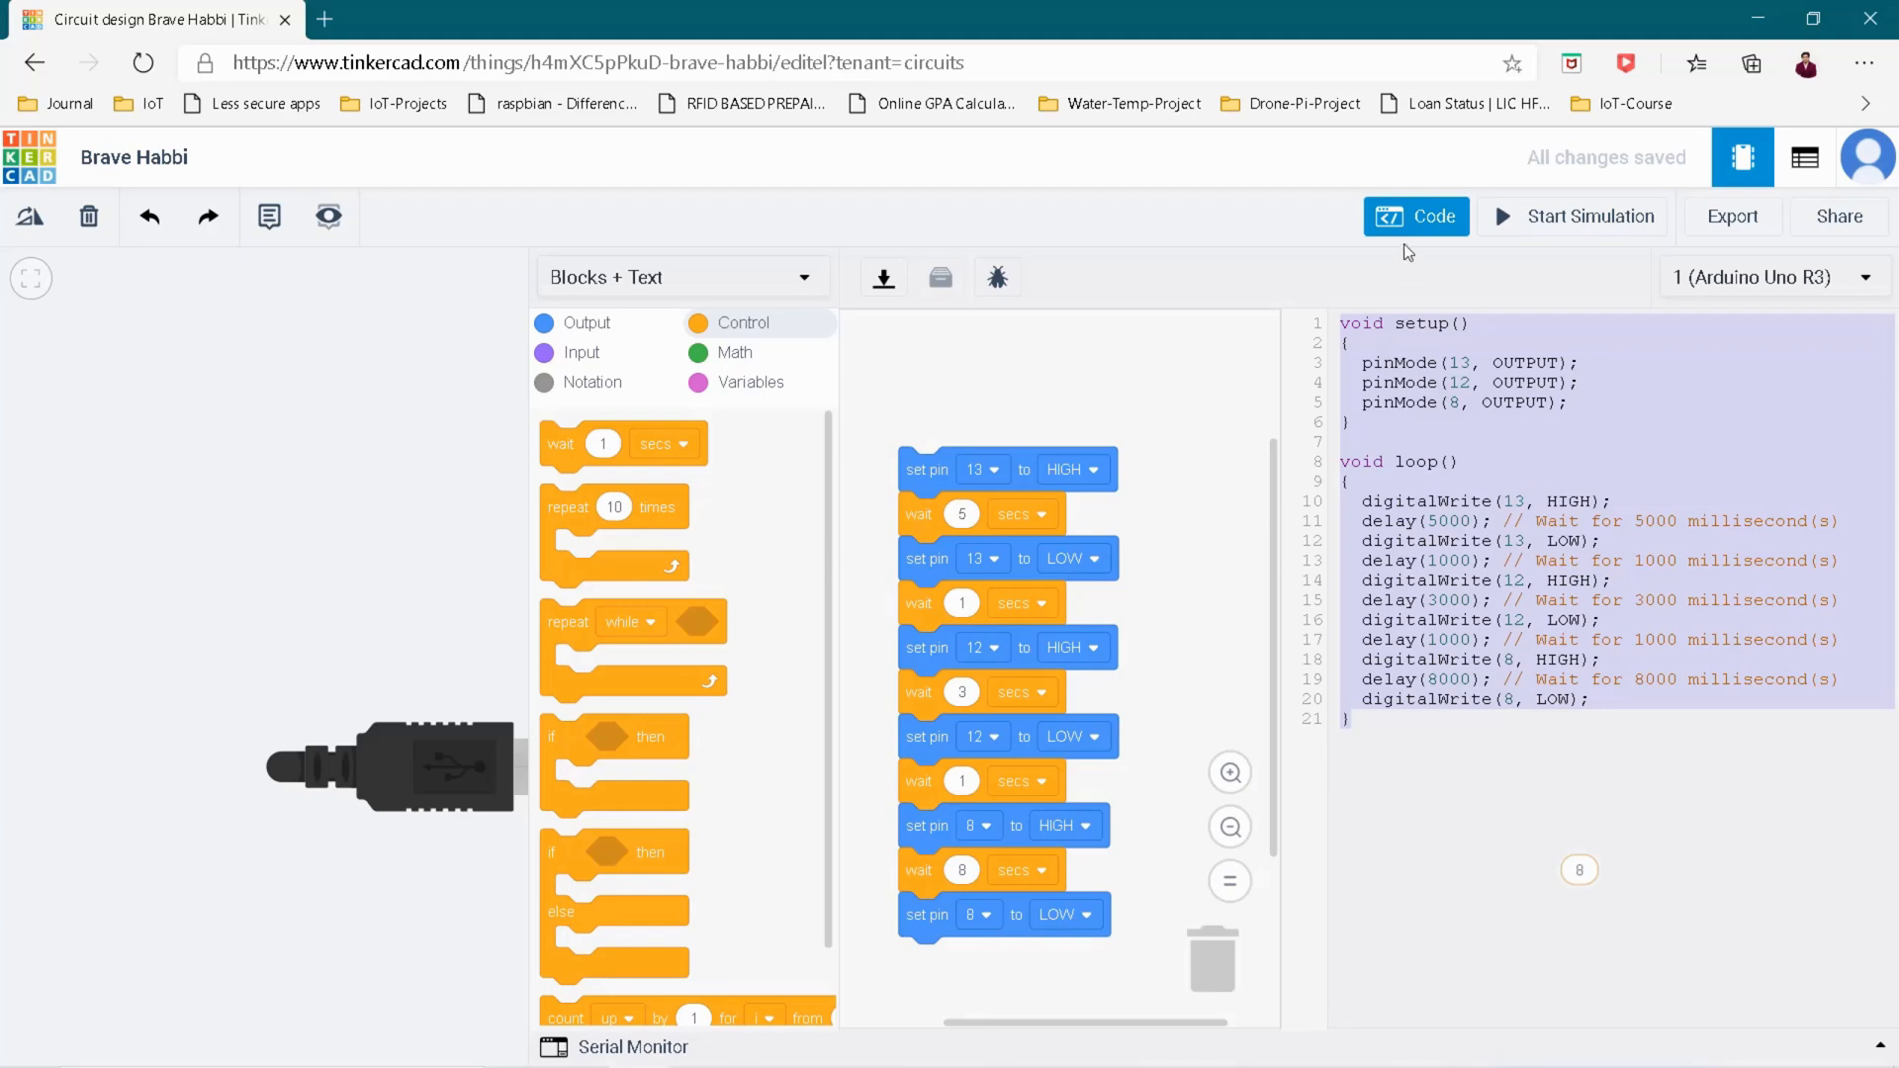
click(1442, 222)
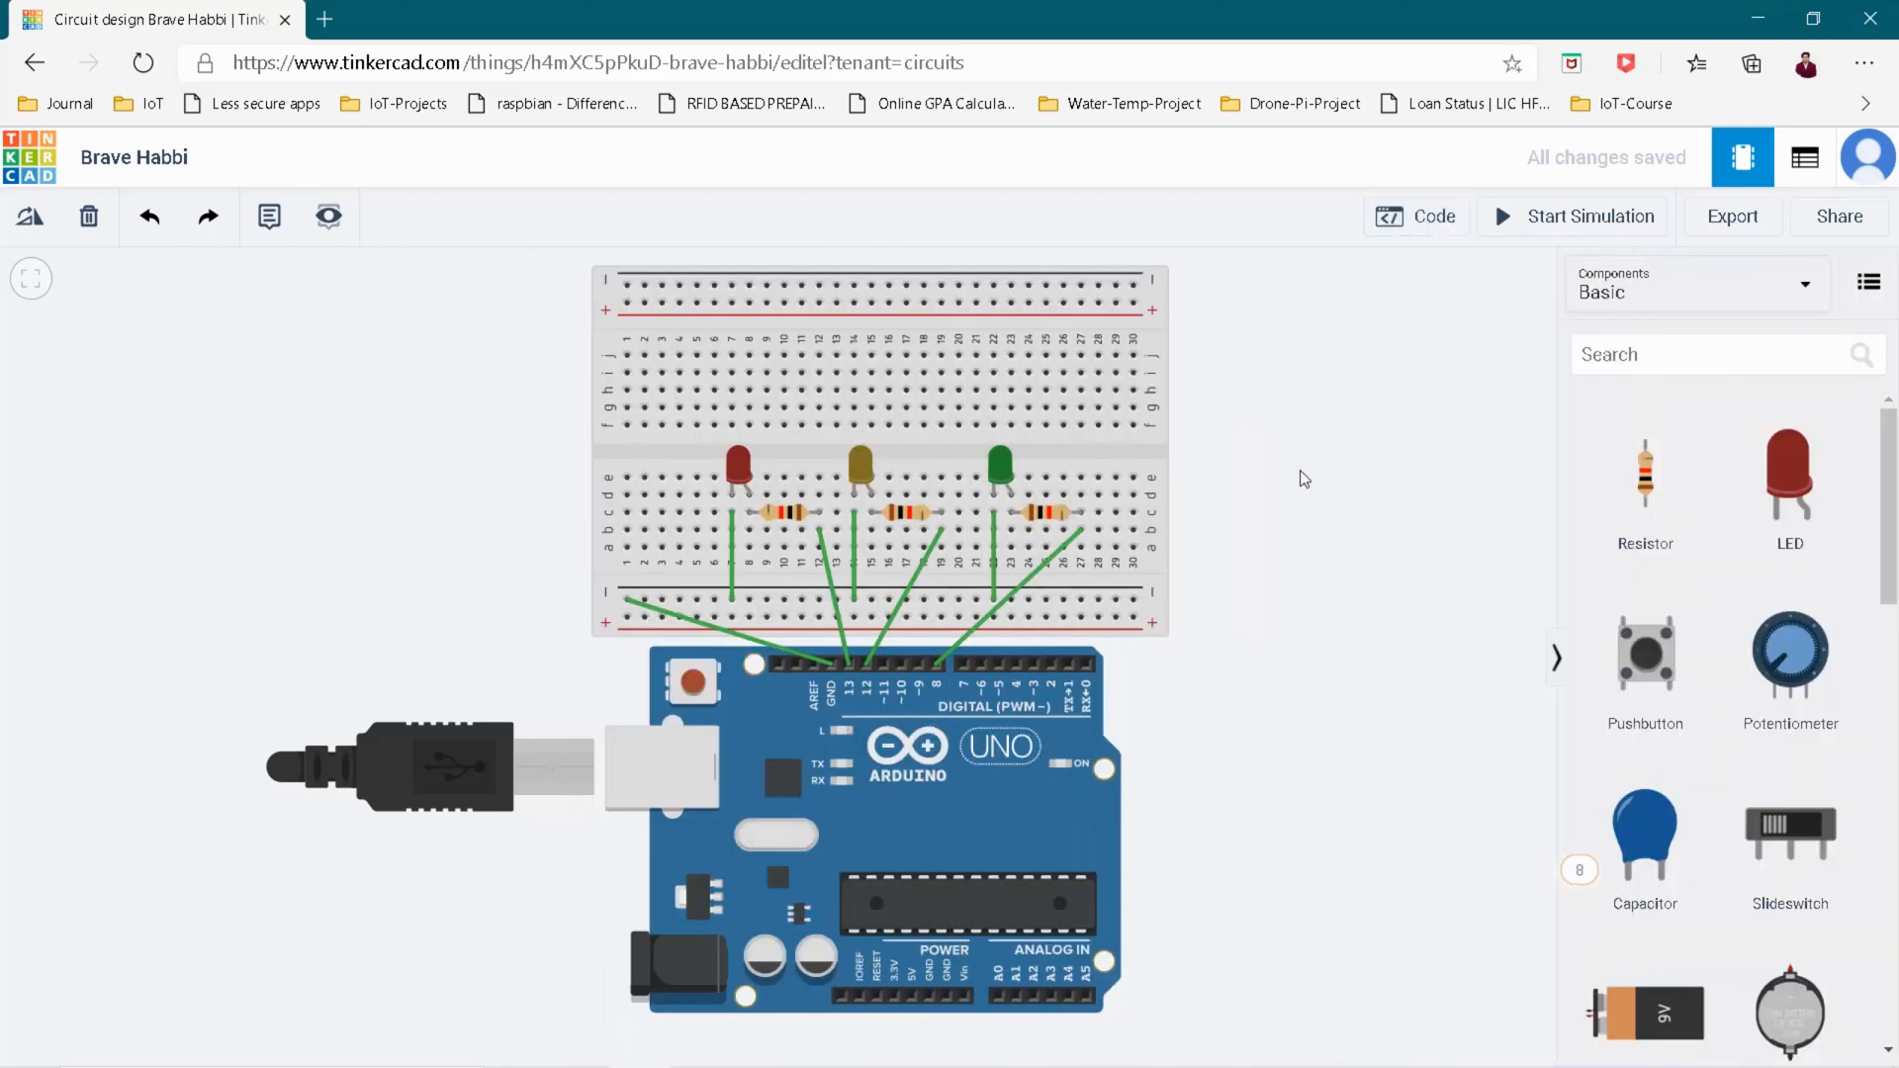